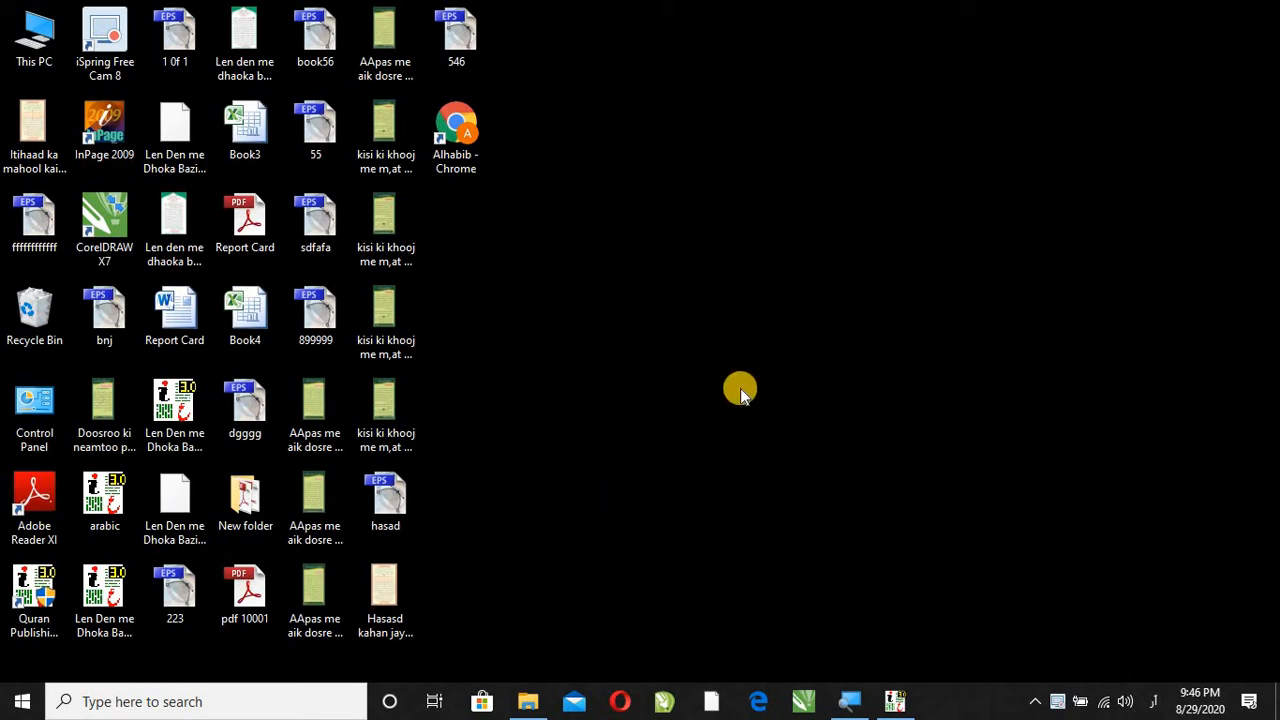
Switch to the InPage book document and examine page 27's body text and the footnote beneath it
left_click(898, 702)
scroll(750, 338, "up", 2)
scroll(750, 338, "up", 6)
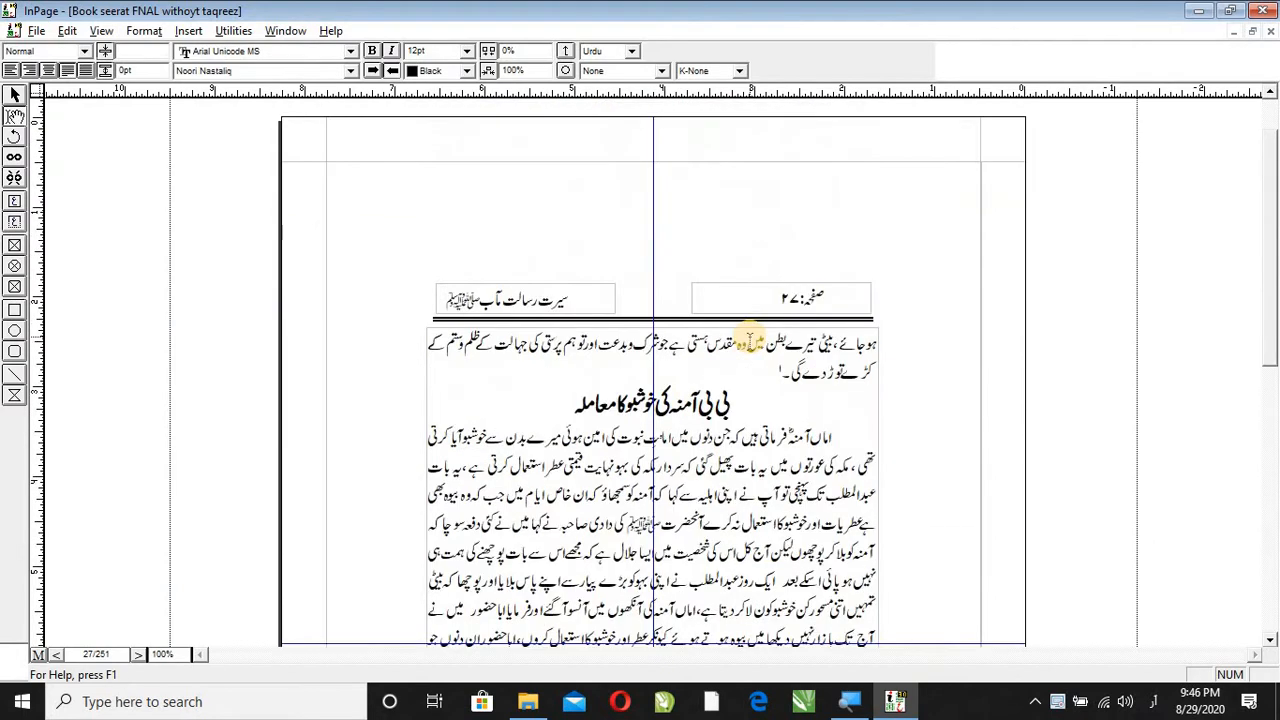
scroll(750, 335, "down", 4)
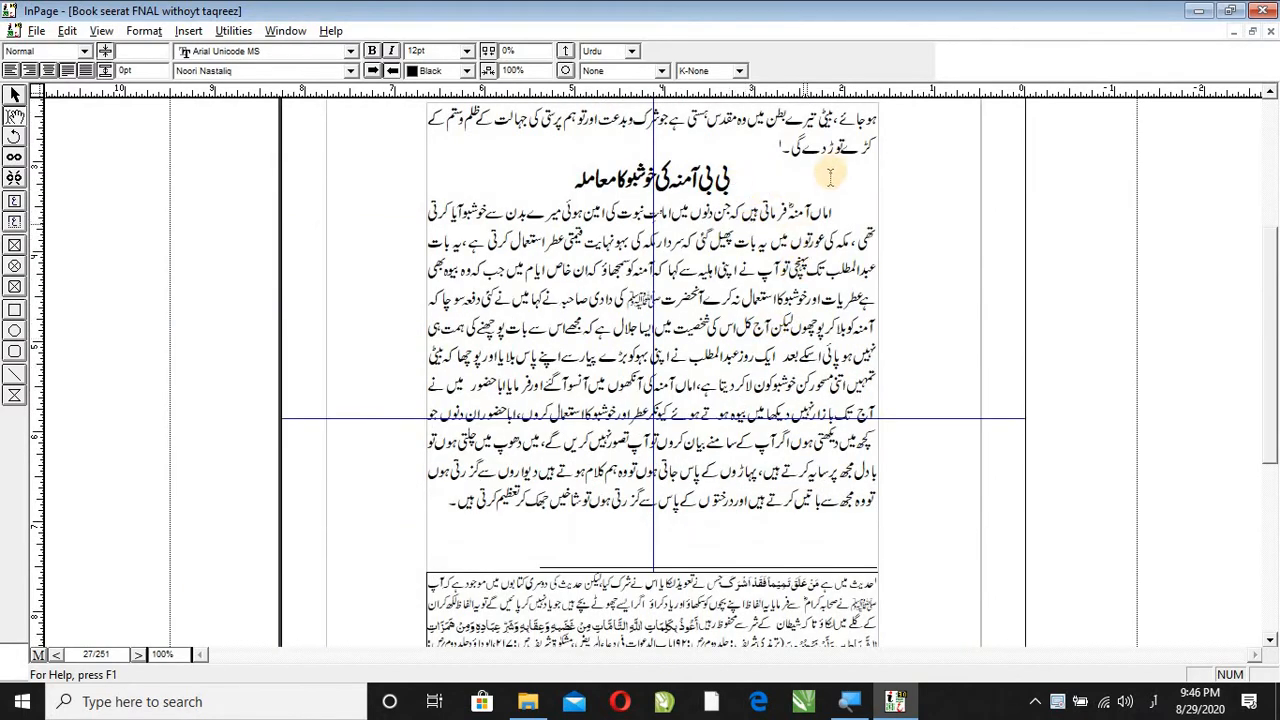
scroll(826, 209, "up", 2)
scroll(825, 245, "down", 4)
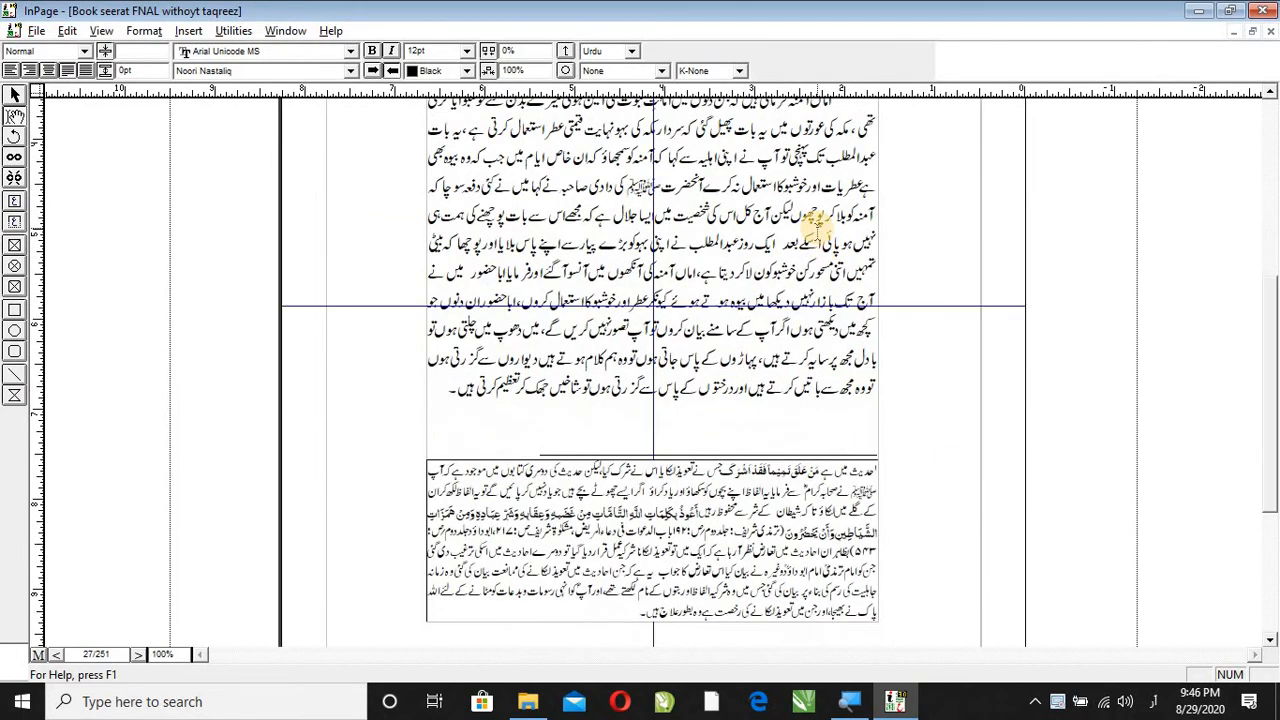
scroll(826, 245, "up", 4)
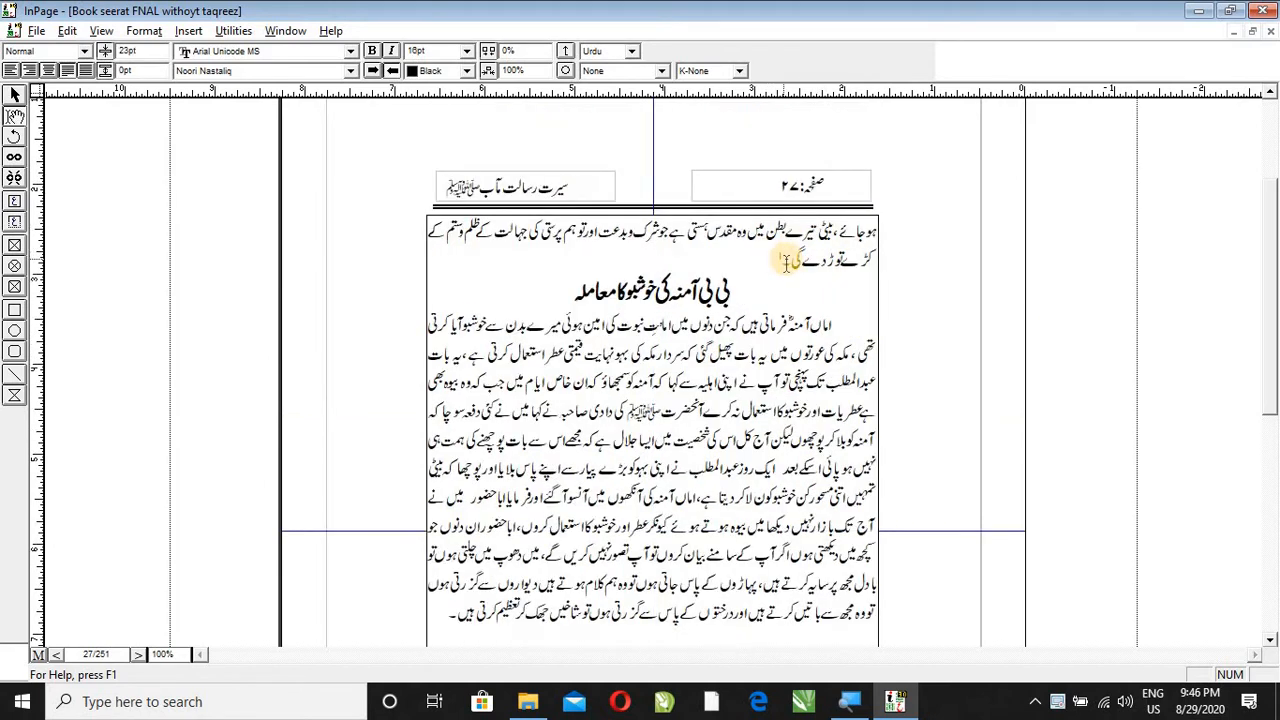
Zoom to 200% and highlight the footnote reference number ending the paragraph above the heading
key("ctrl+2")
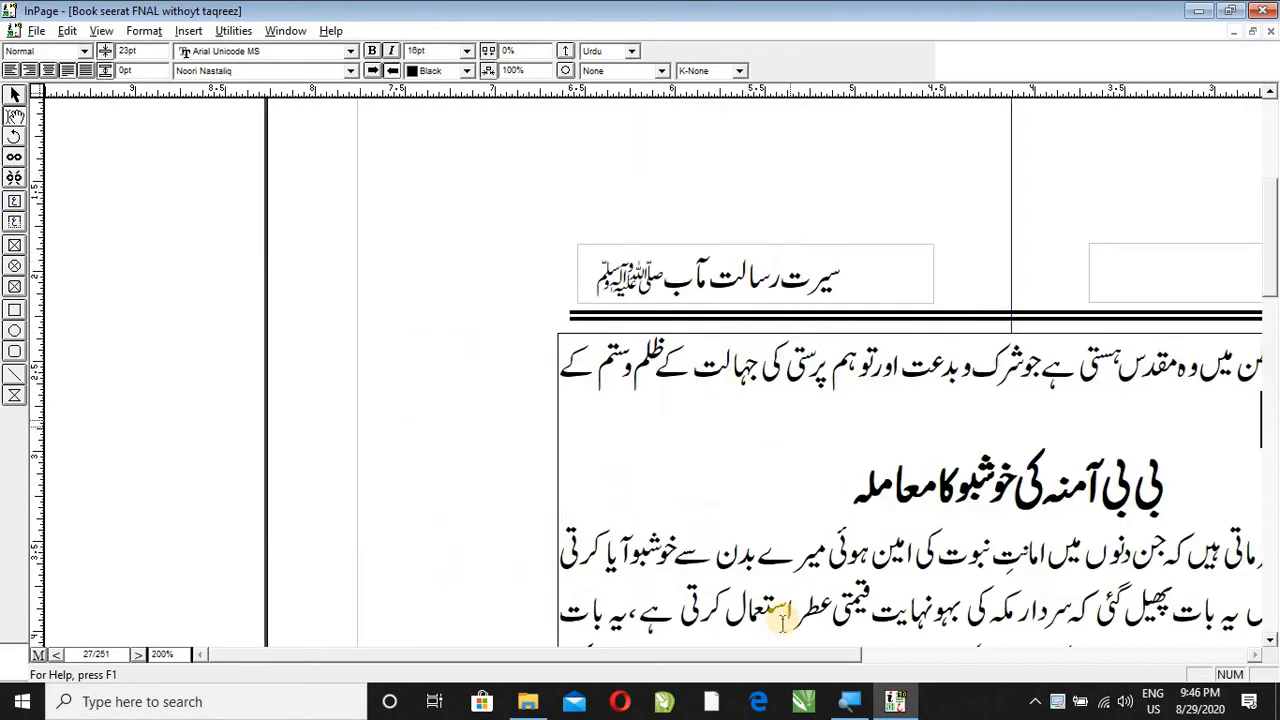
left_click_drag(758, 656, 906, 658)
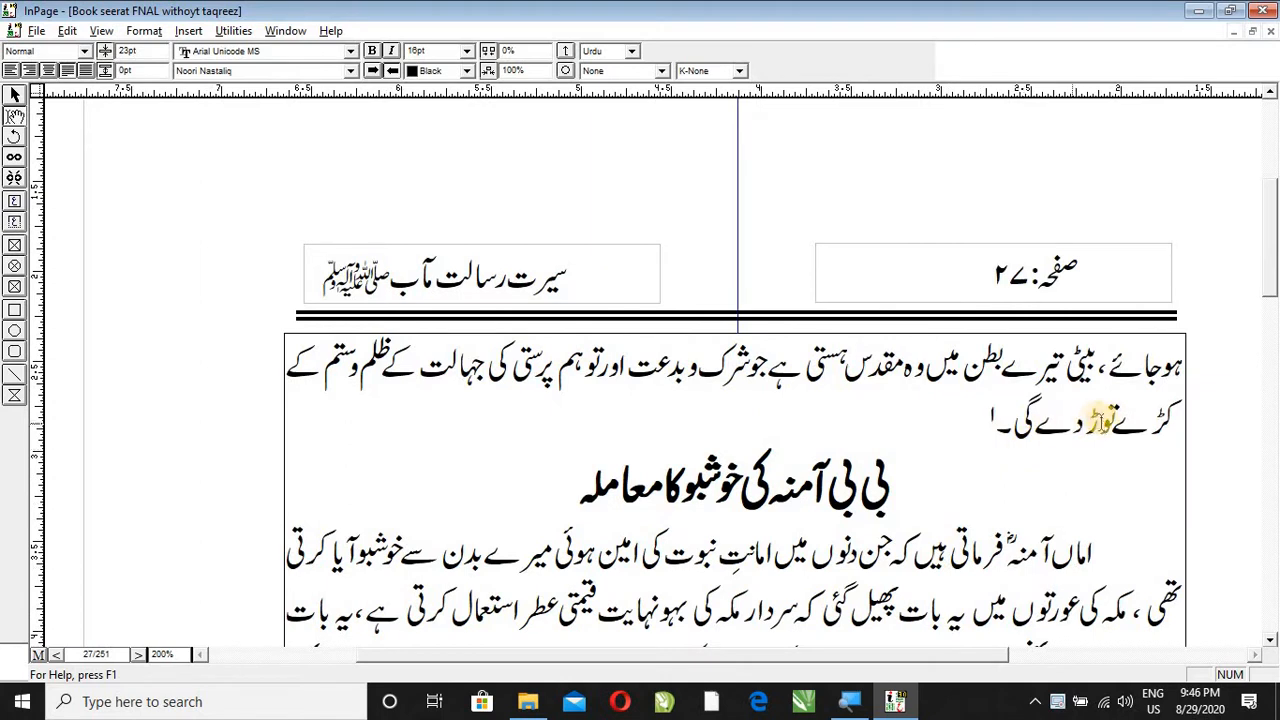
left_click_drag(1172, 416, 993, 418)
left_click(993, 418)
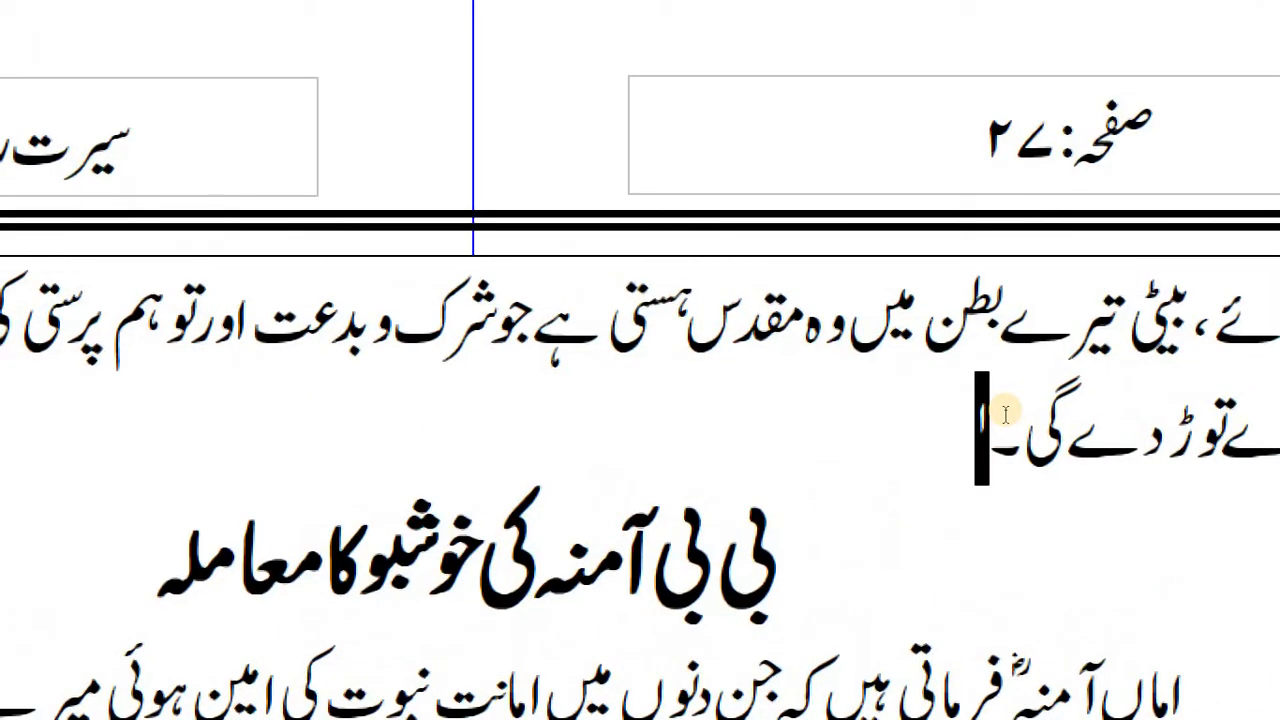
left_click(990, 401)
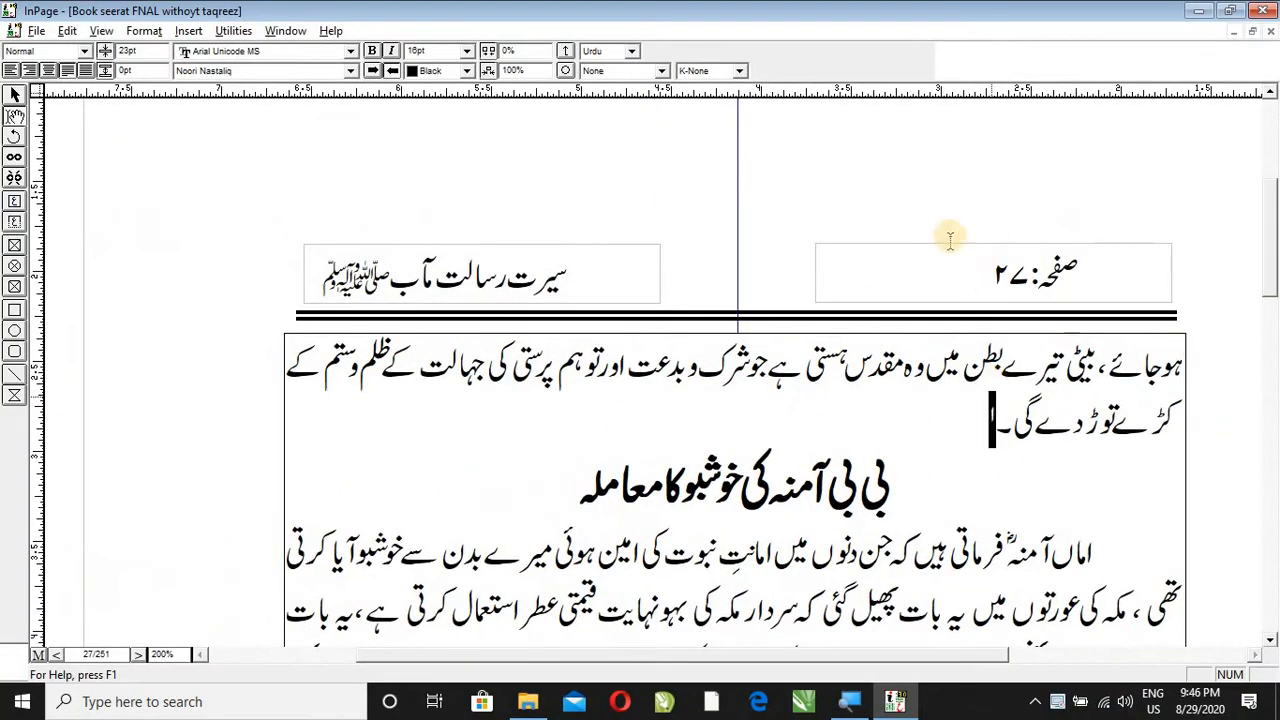
Highlight the footnote text under the separator line at the foot of the page for inspection, then deselect it
scroll(940, 300, "down", 6)
scroll(937, 358, "down", 4)
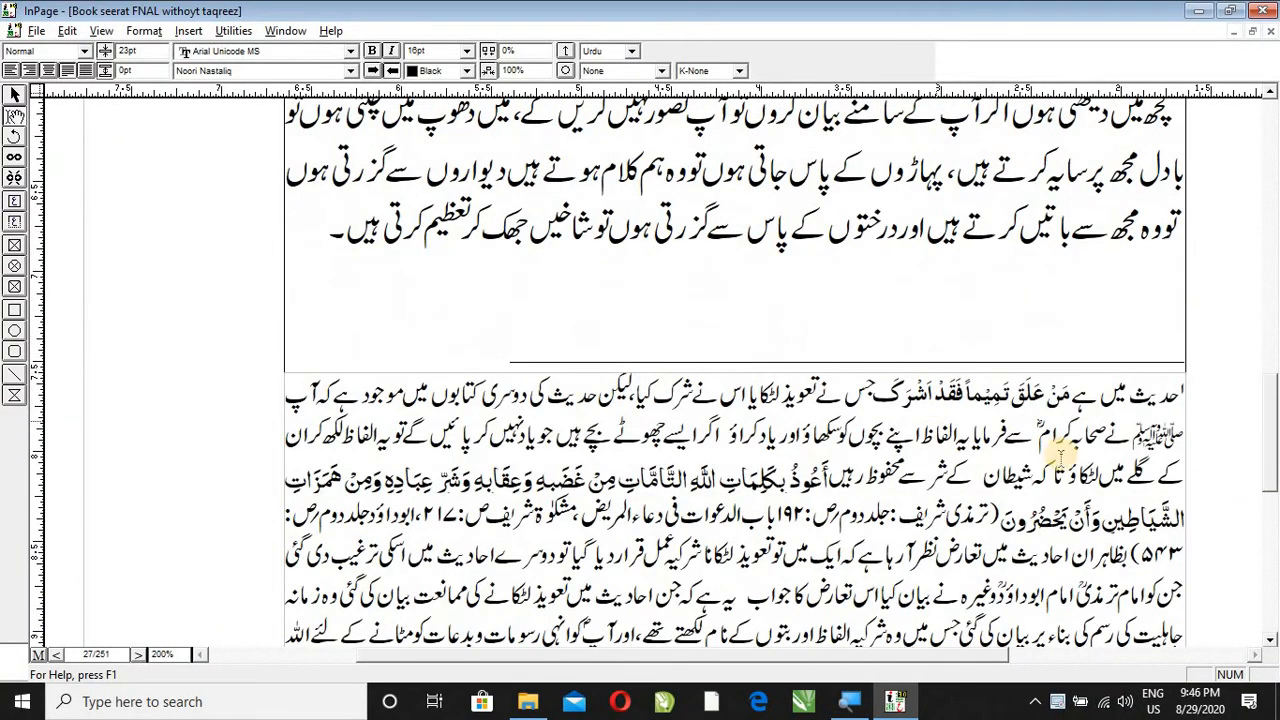
left_click_drag(1168, 396, 300, 646)
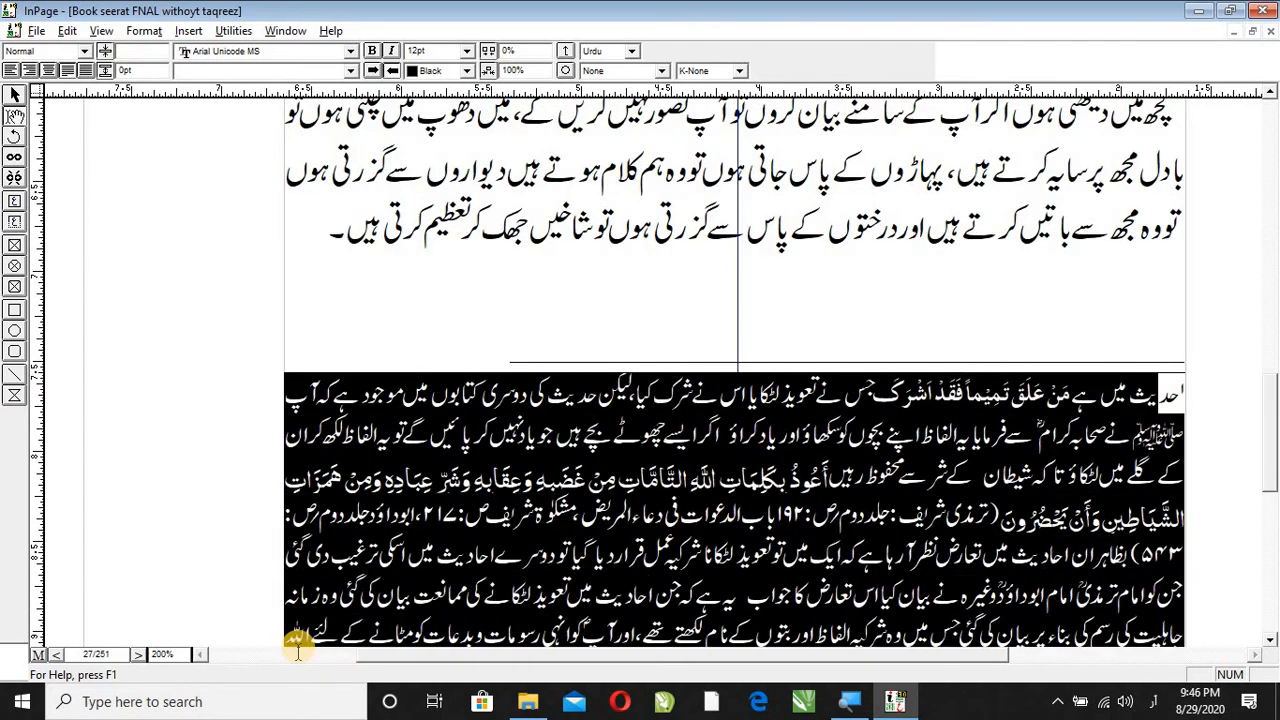
left_click(558, 545)
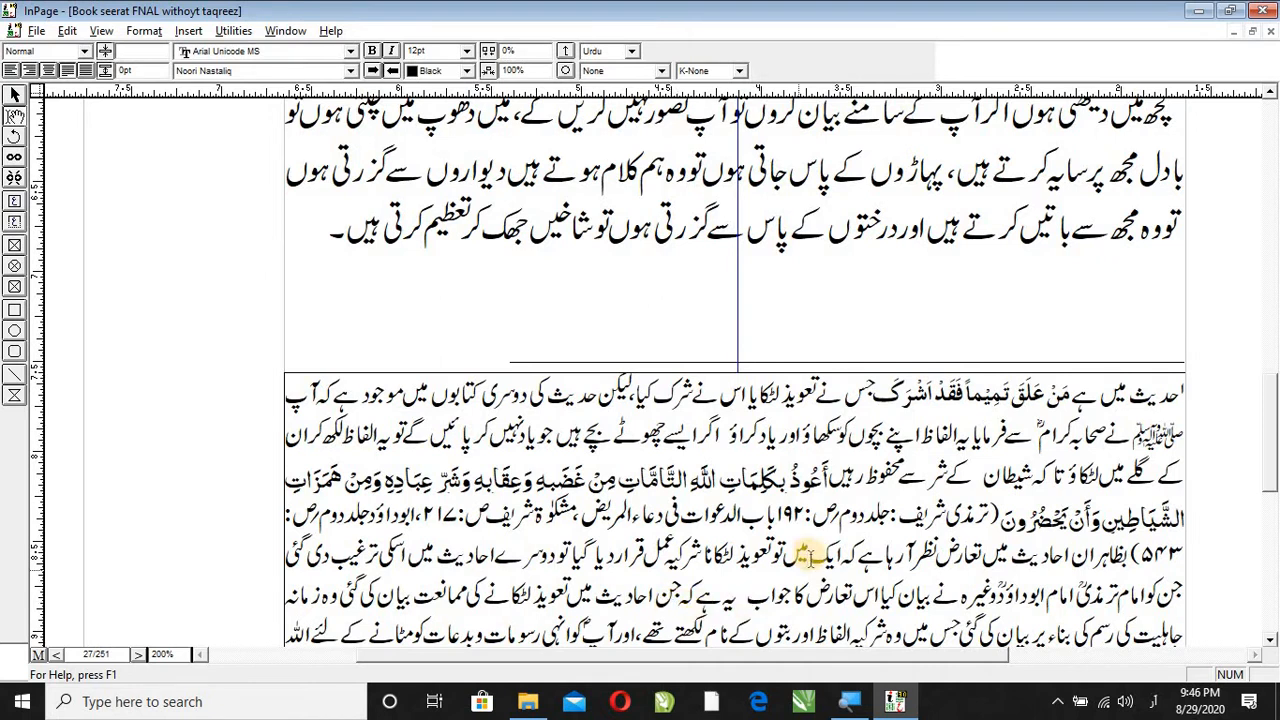
scroll(814, 551, "up", 10)
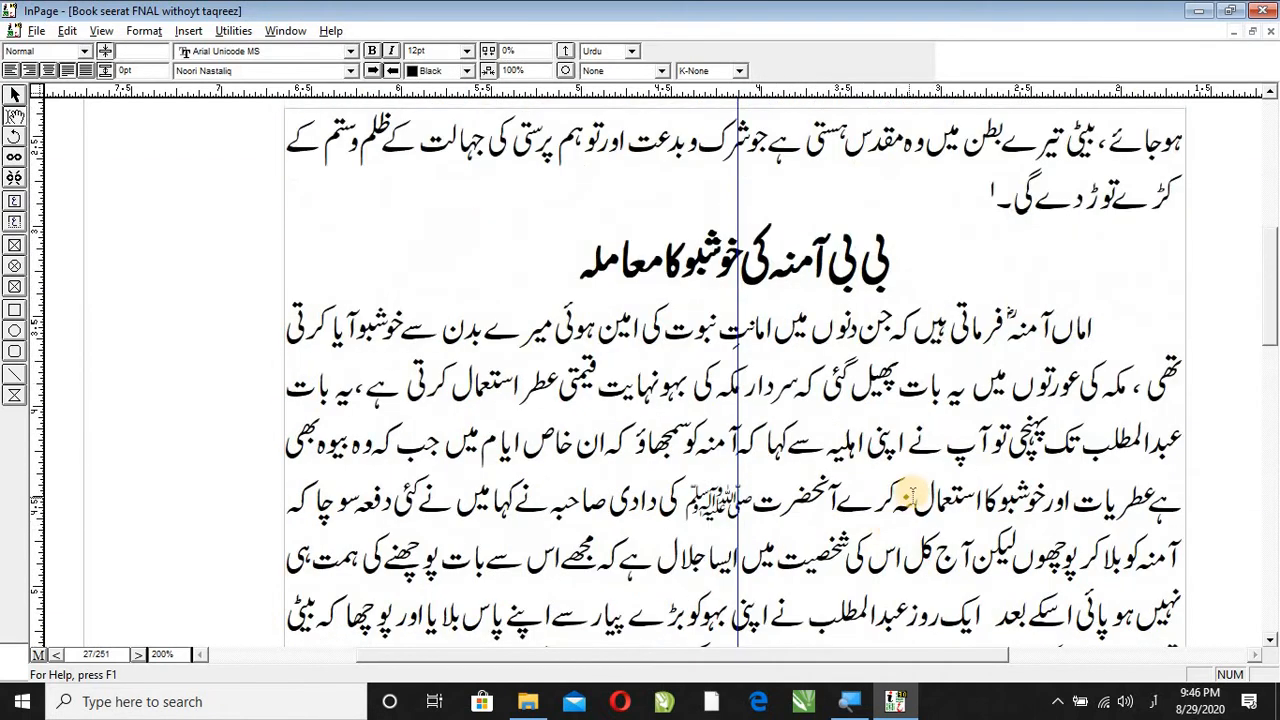
Return to 100% zoom and insert ten blank lines before the first paragraph under the heading
key("ctrl+1")
scroll(934, 446, "up", 2)
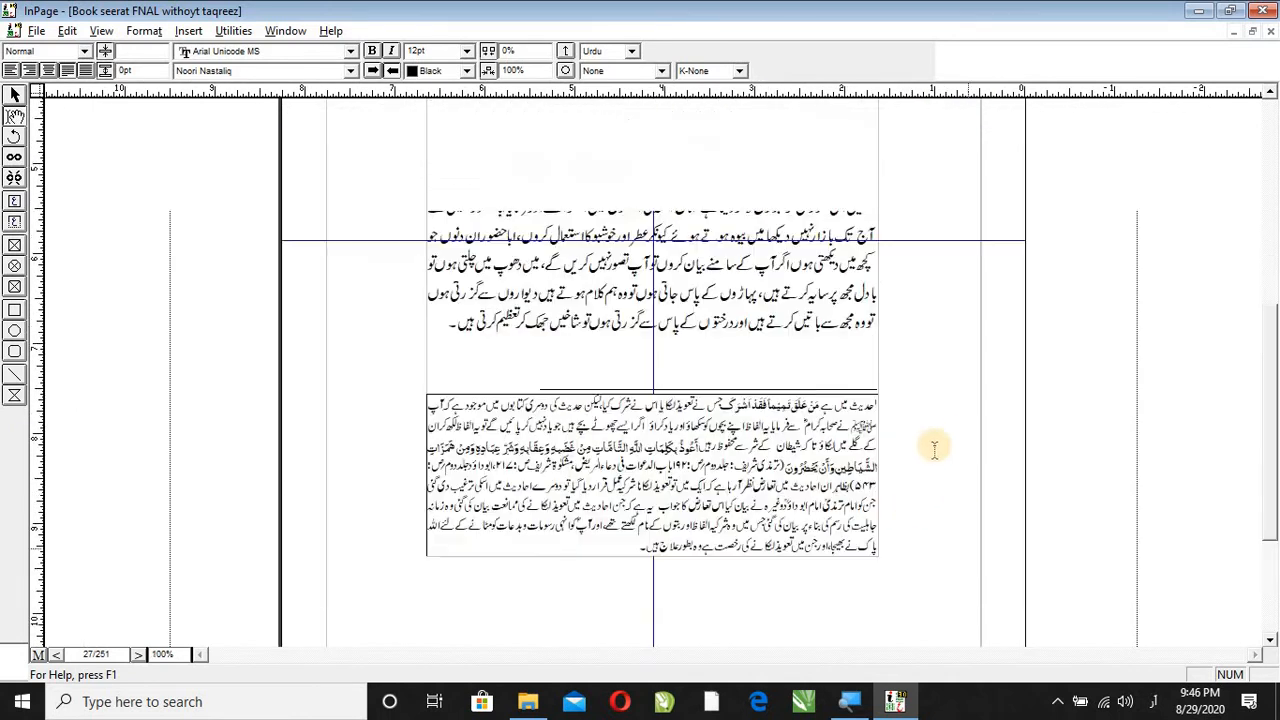
scroll(808, 375, "up", 3)
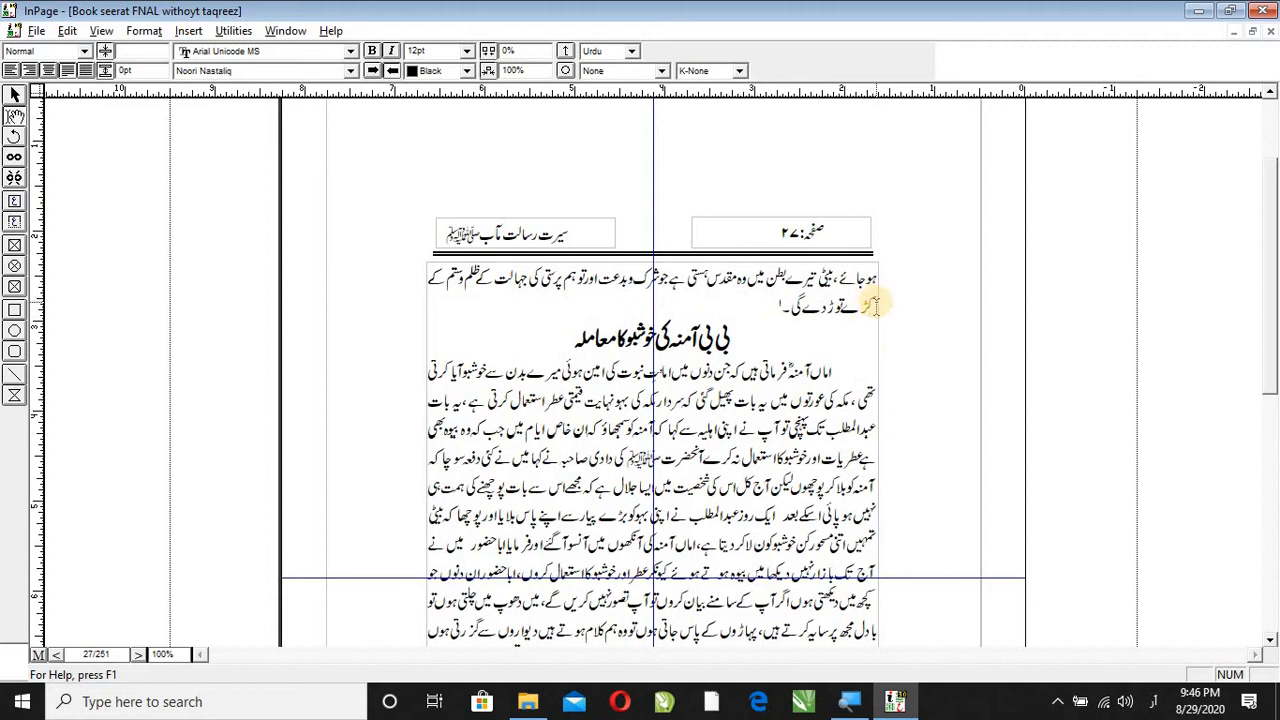
left_click(846, 366)
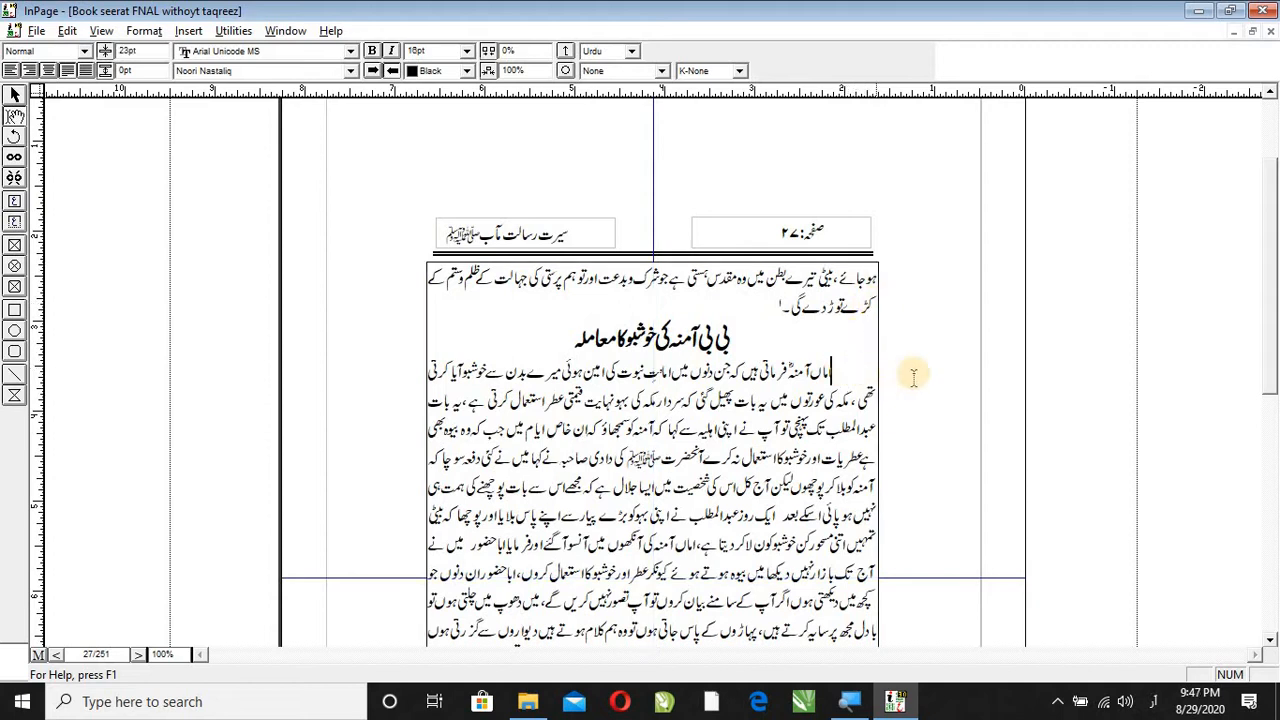
scroll(924, 353, "down", 3)
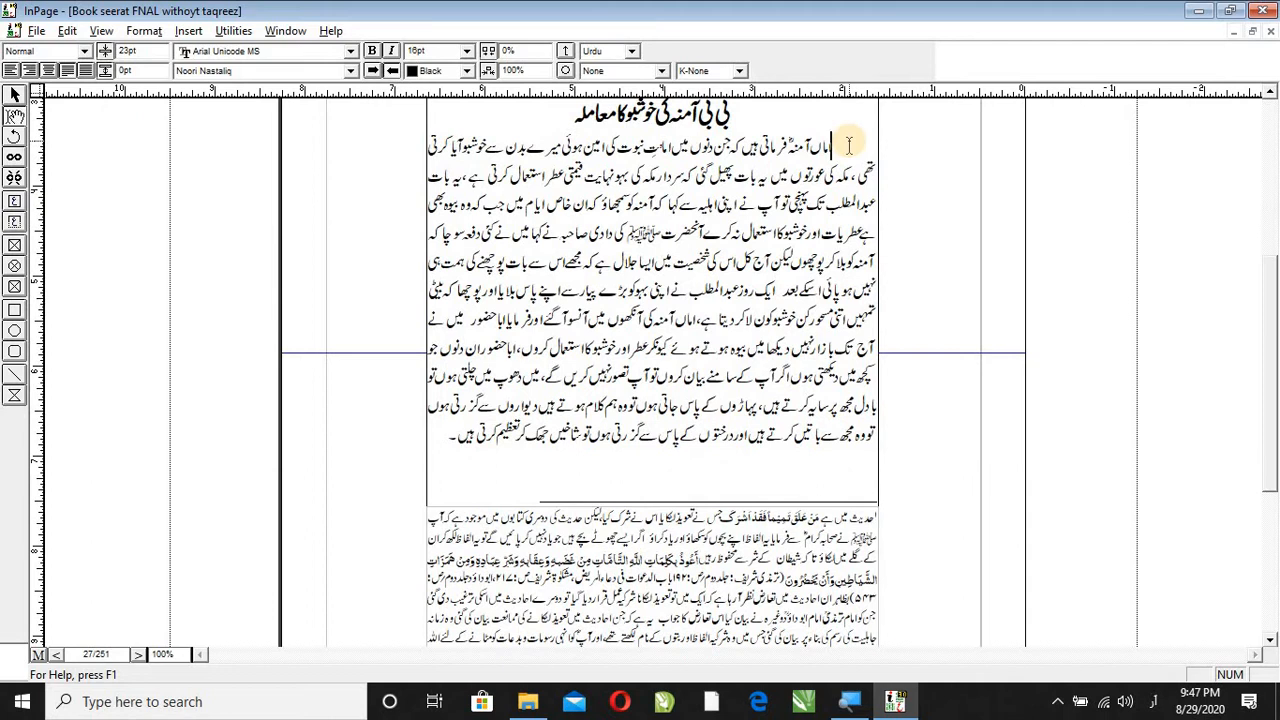
key("Return")
key("Return")
key("Return")
key("Return")
key("Return")
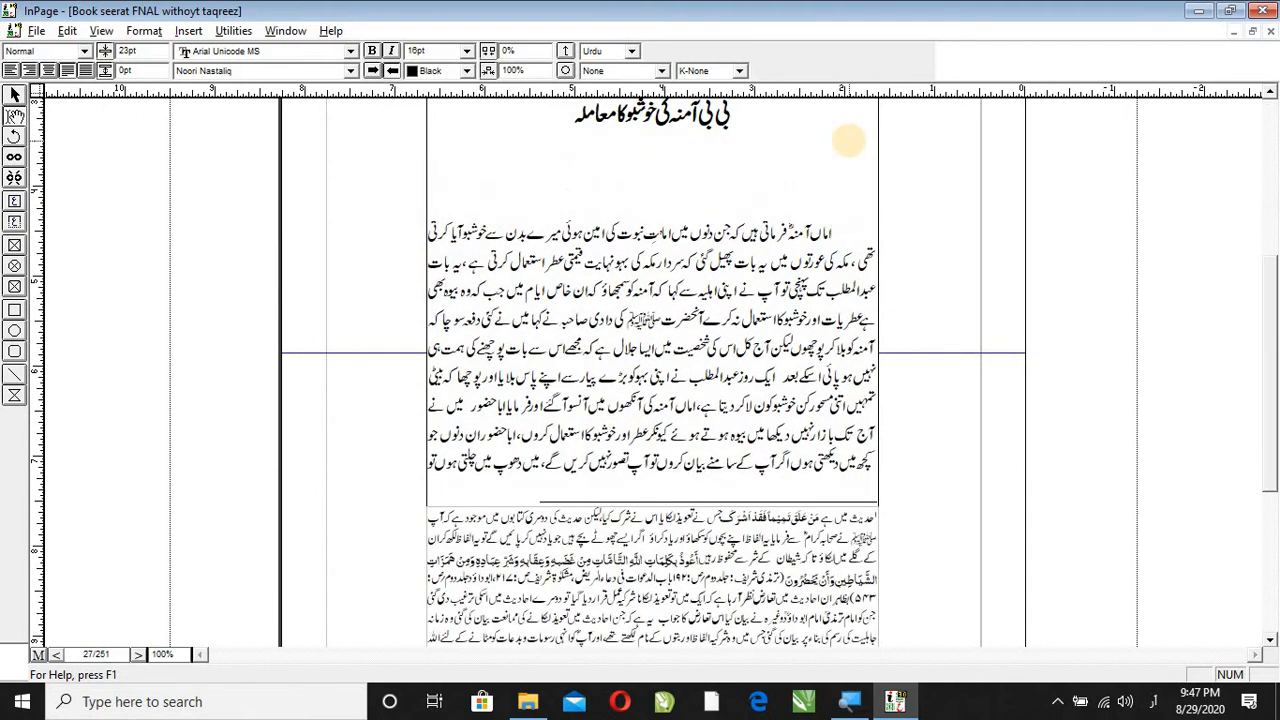
key("Return")
key("Return")
key("Return")
key("Return")
key("Return")
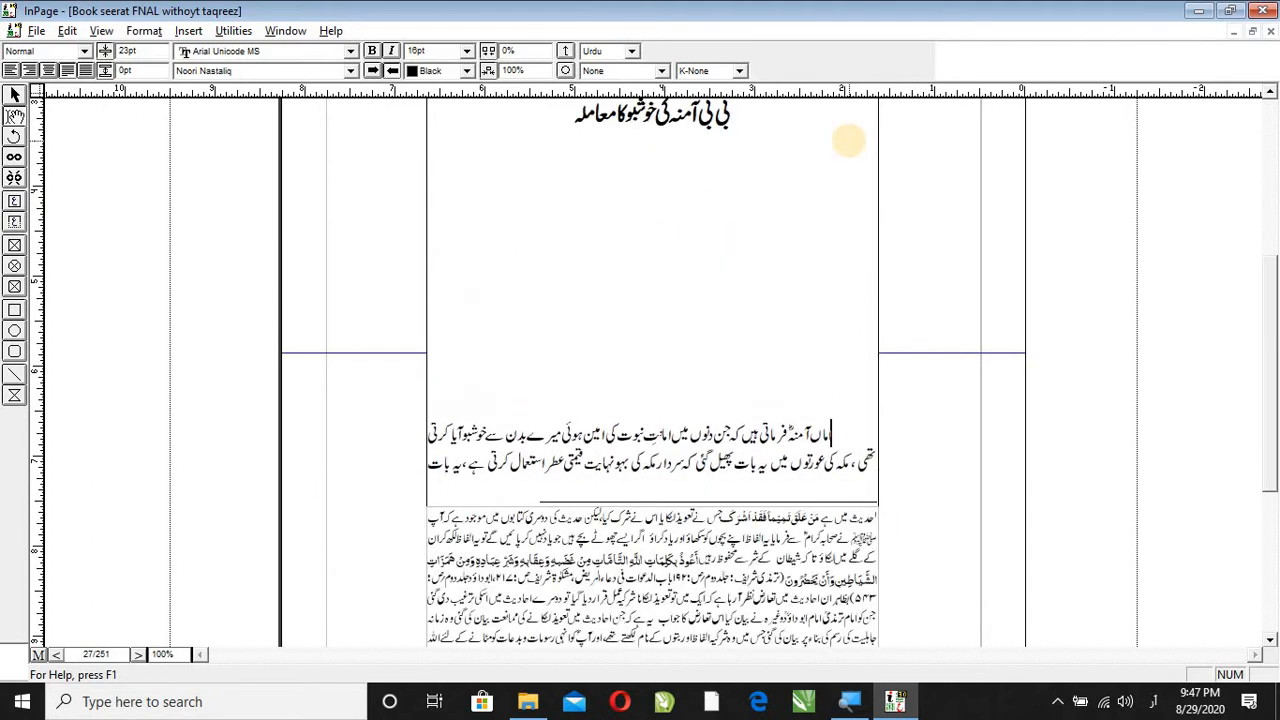
Remove the blank lines between the heading and its first paragraph
key("BackSpace")
key("BackSpace")
key("BackSpace")
key("BackSpace")
key("BackSpace")
key("BackSpace")
key("BackSpace")
key("BackSpace")
key("BackSpace")
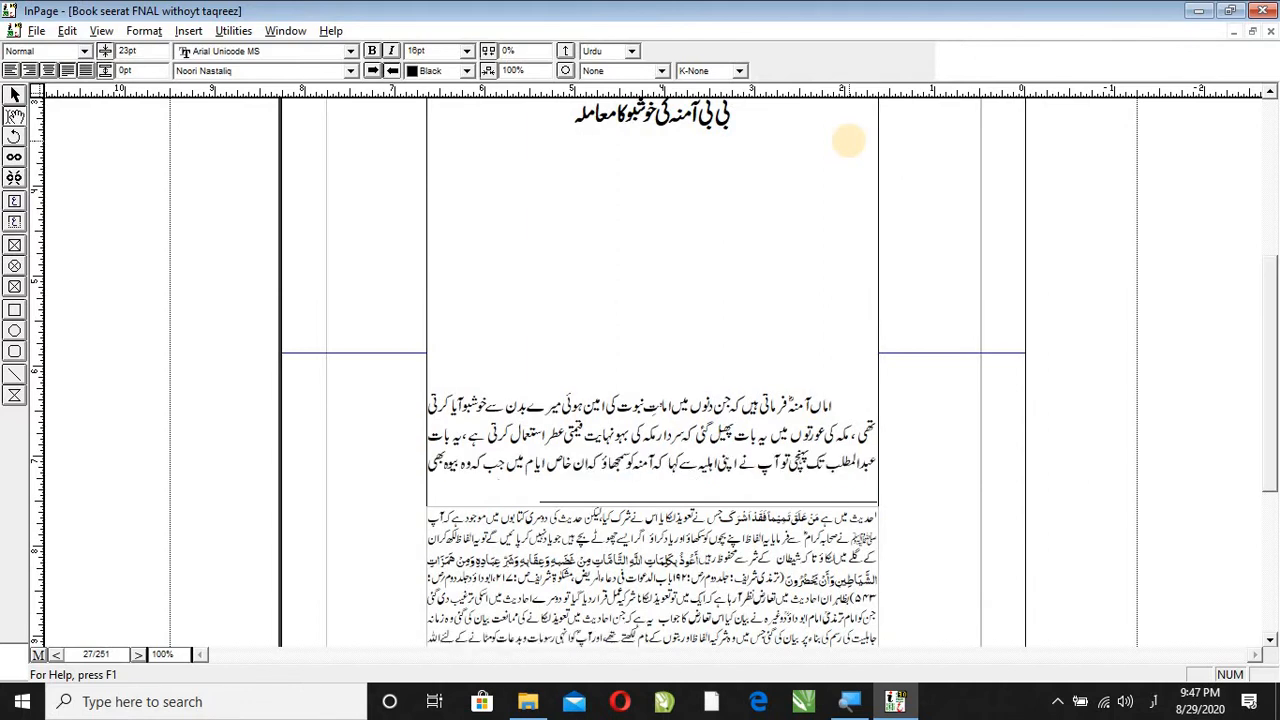
key("BackSpace")
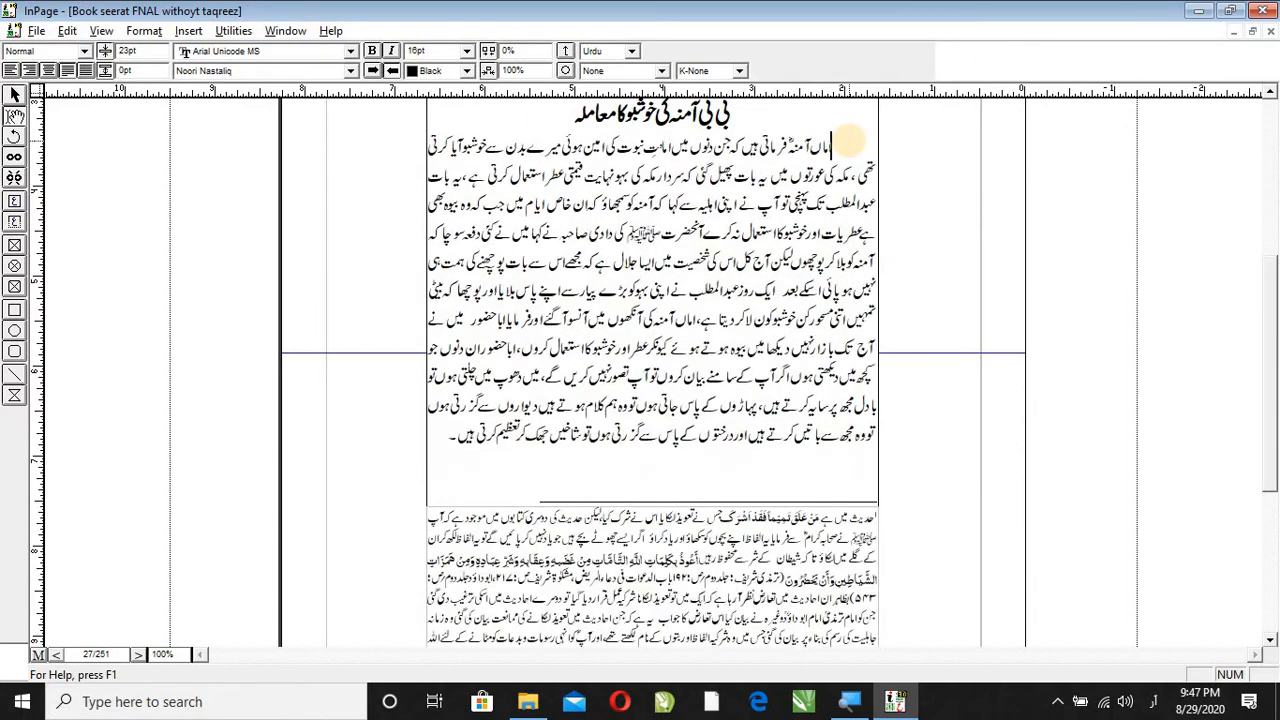
Compare the last line above the heading with the footnote it refers to, highlighting each passage
scroll(828, 255, "up", 1)
scroll(829, 254, "up", 1)
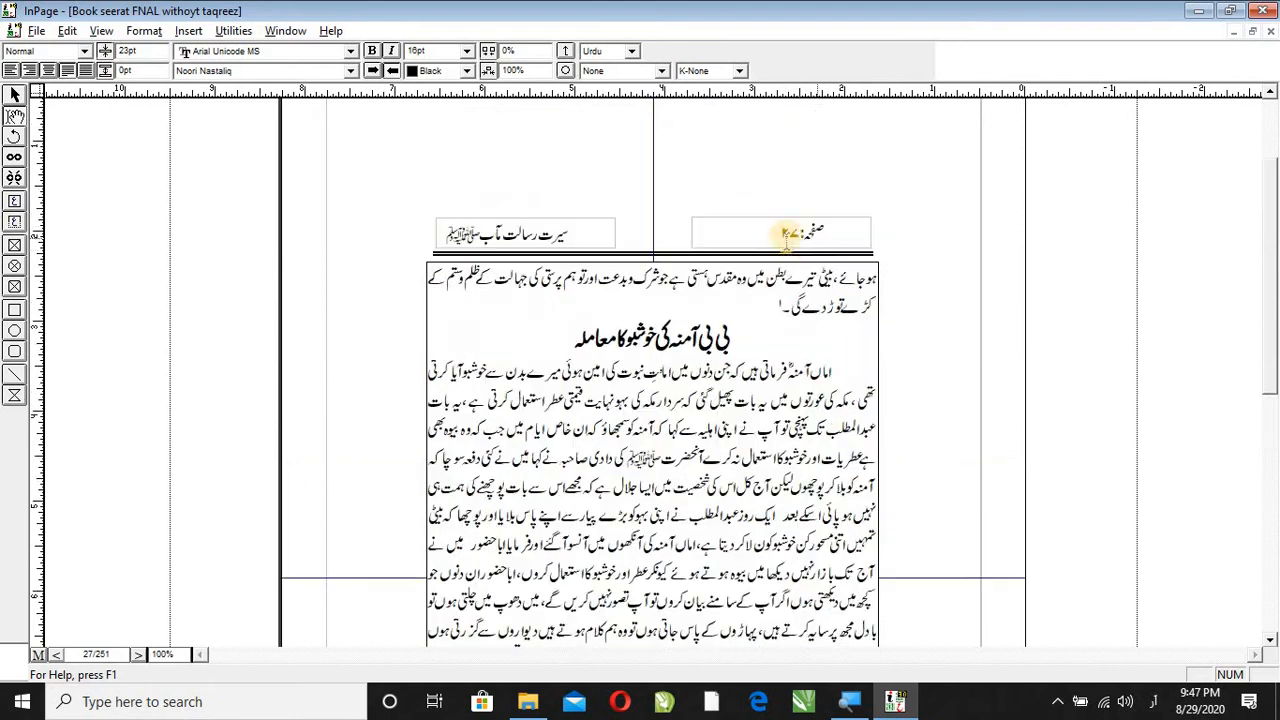
left_click_drag(769, 304, 882, 308)
scroll(845, 338, "down", 5)
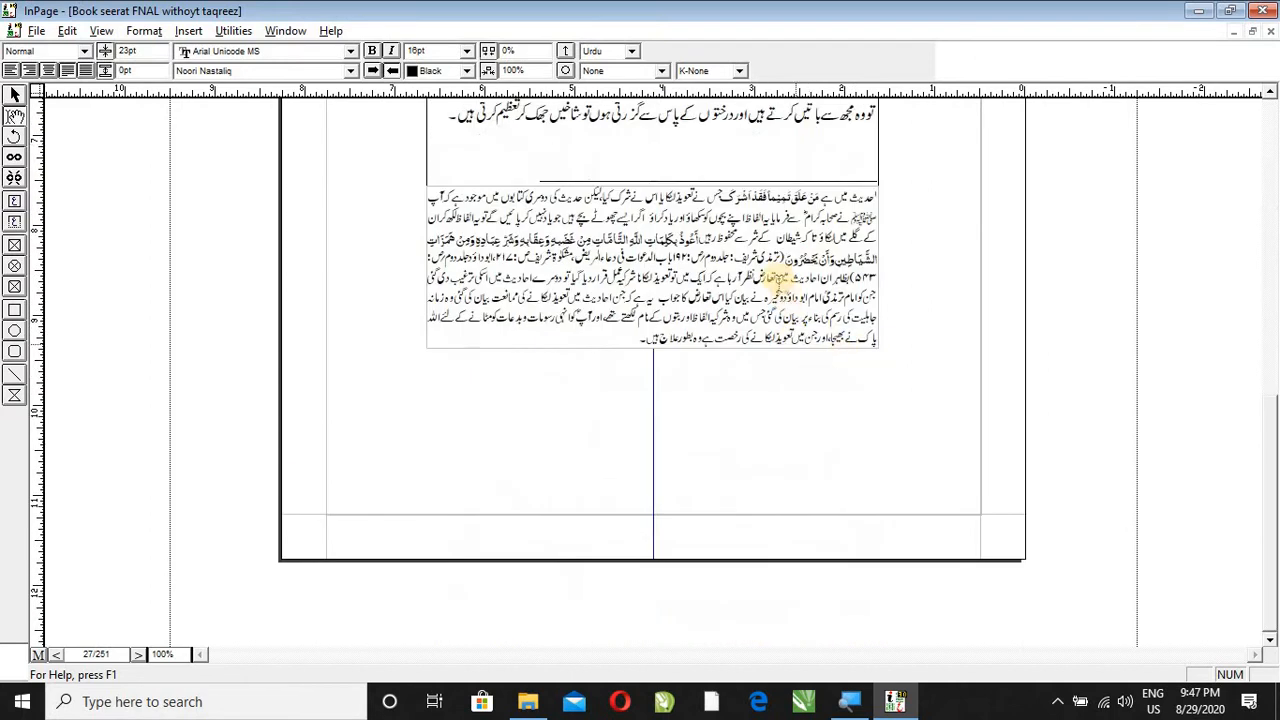
left_click_drag(660, 336, 947, 203)
left_click(812, 278)
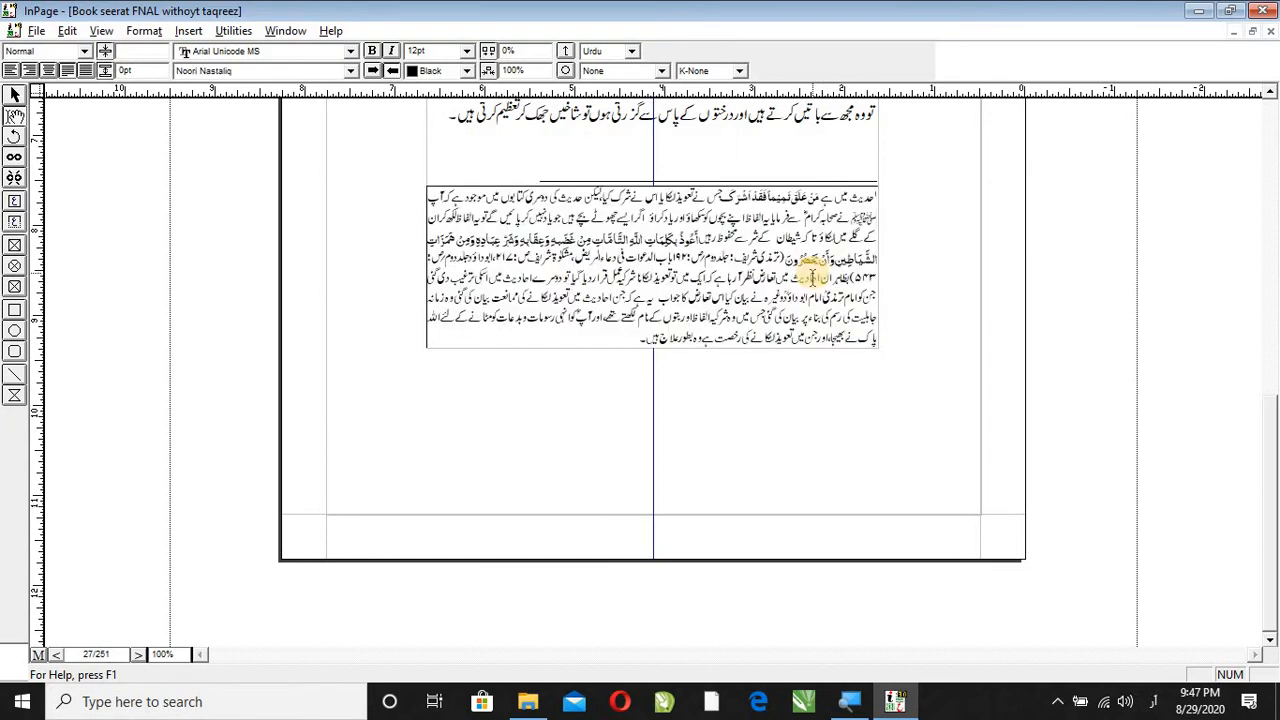
Highlight the reference number above the heading, then the complete footnote text at the foot of the page
scroll(797, 316, "up", 1)
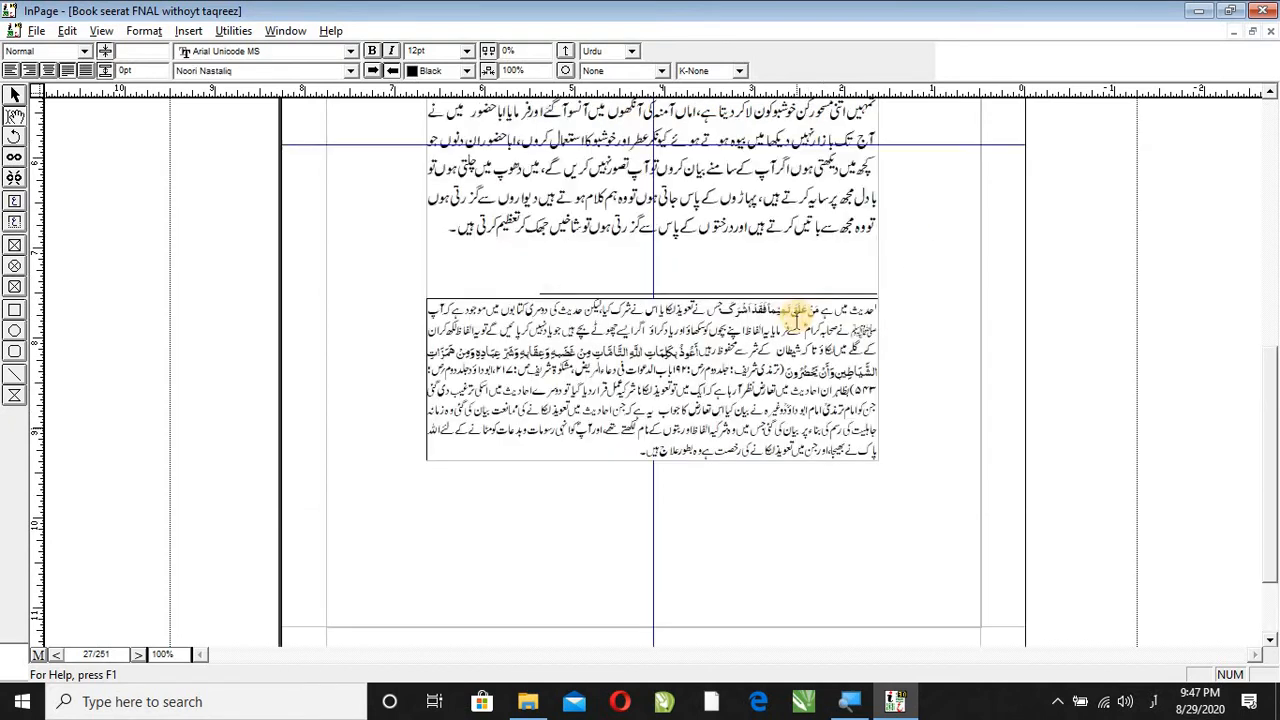
scroll(797, 316, "up", 2)
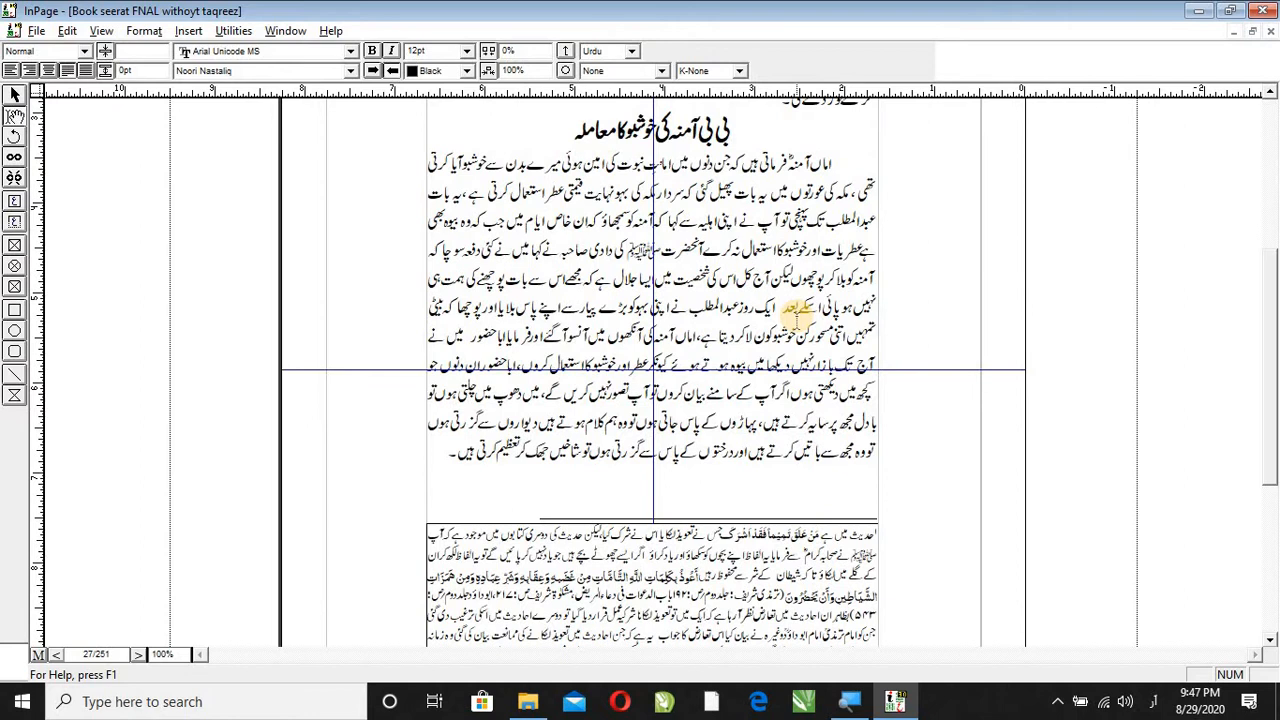
scroll(797, 316, "up", 1)
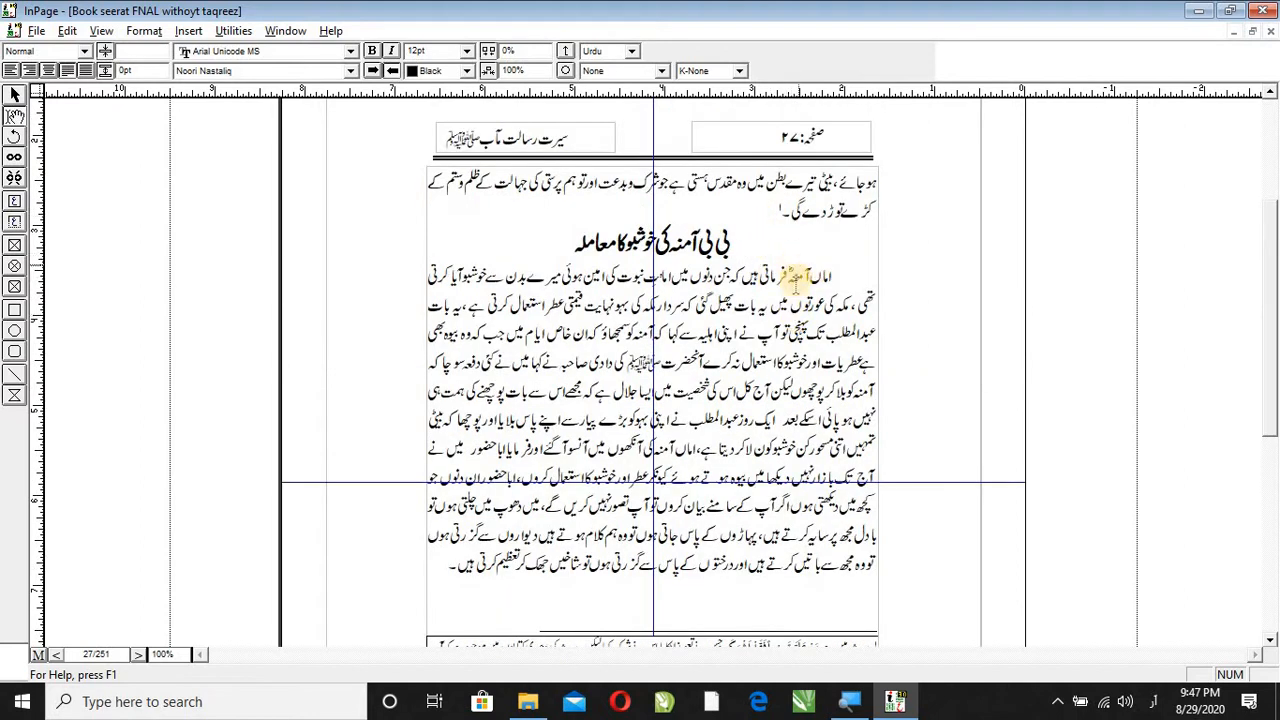
left_click_drag(797, 281, 793, 211)
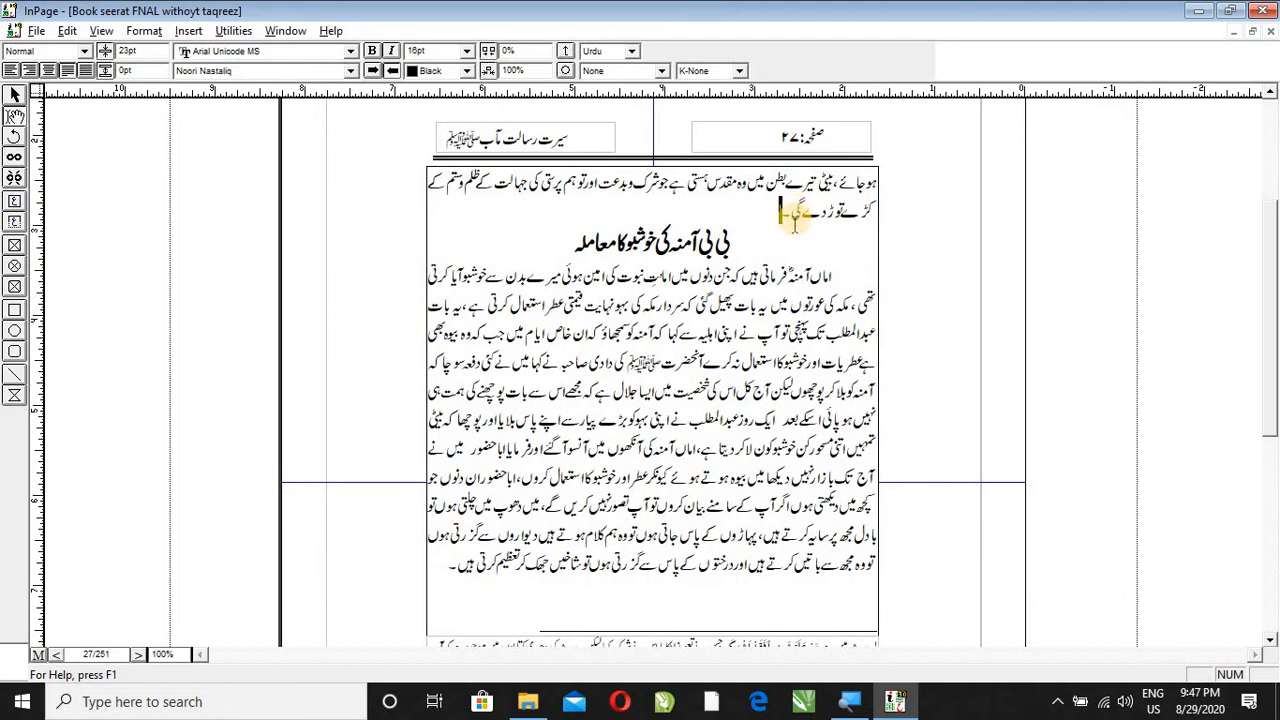
scroll(714, 530, "down", 2)
left_click(718, 510)
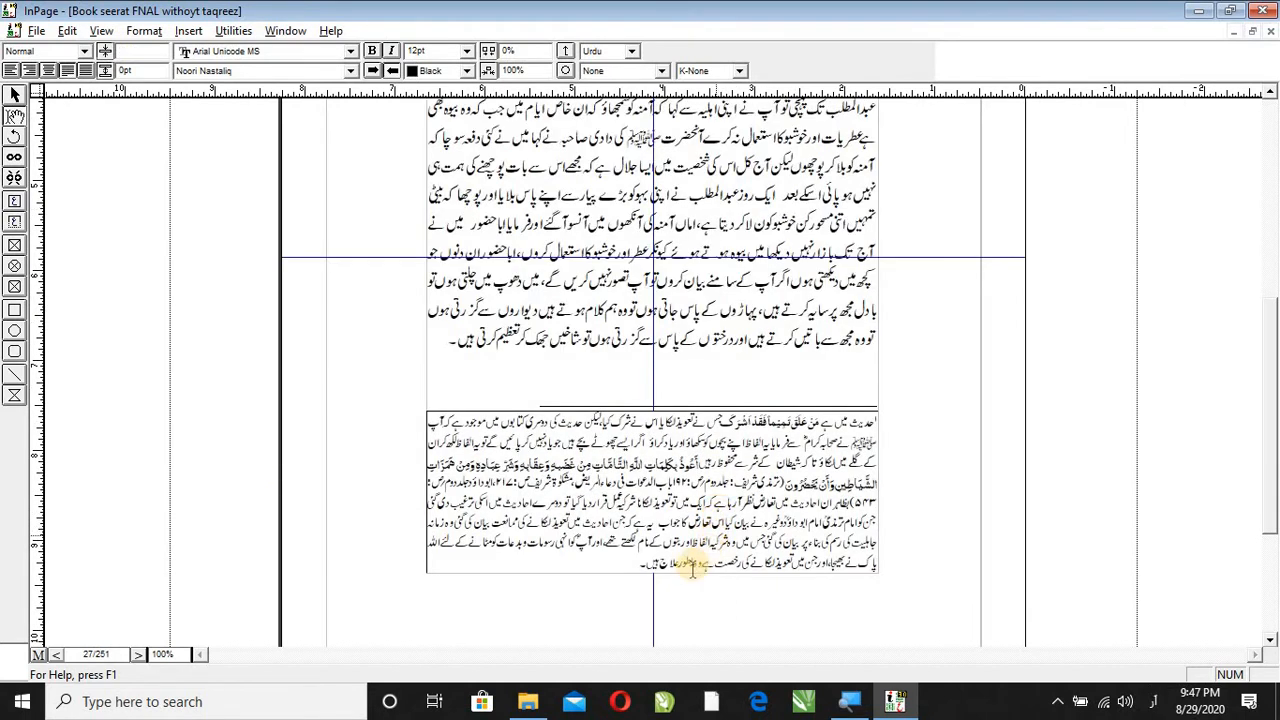
left_click_drag(630, 566, 876, 414)
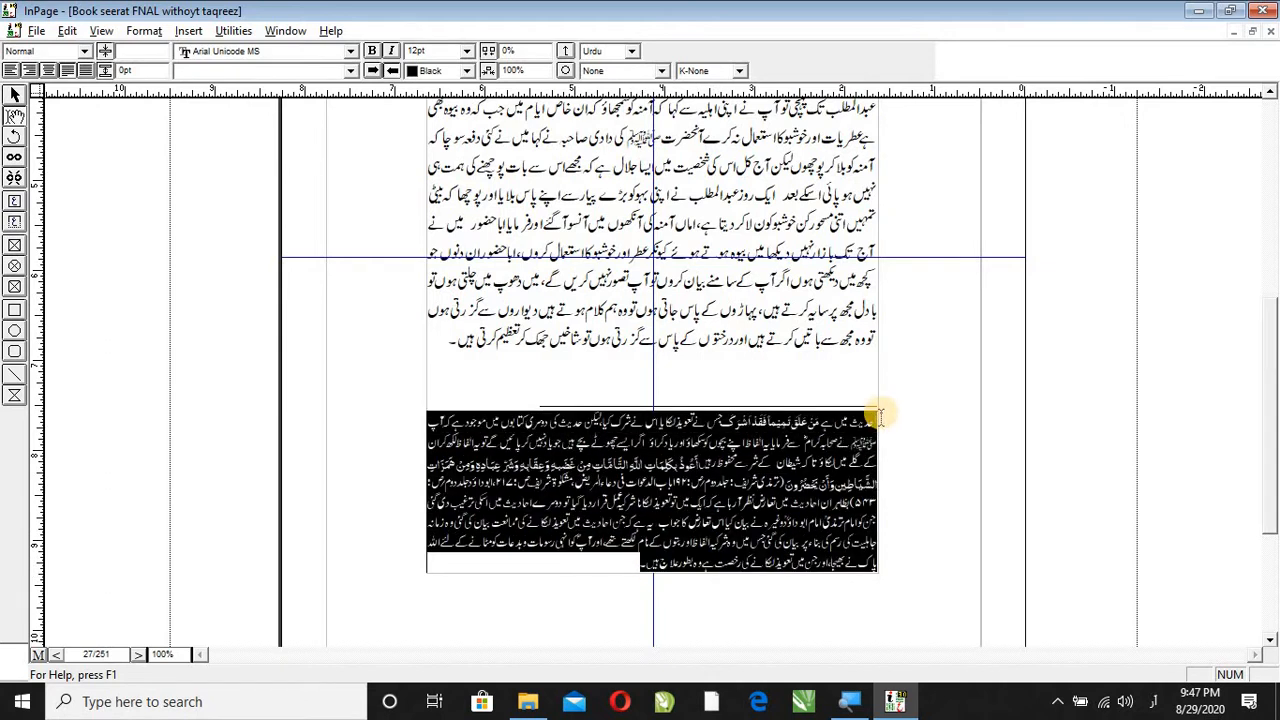
left_click(794, 463)
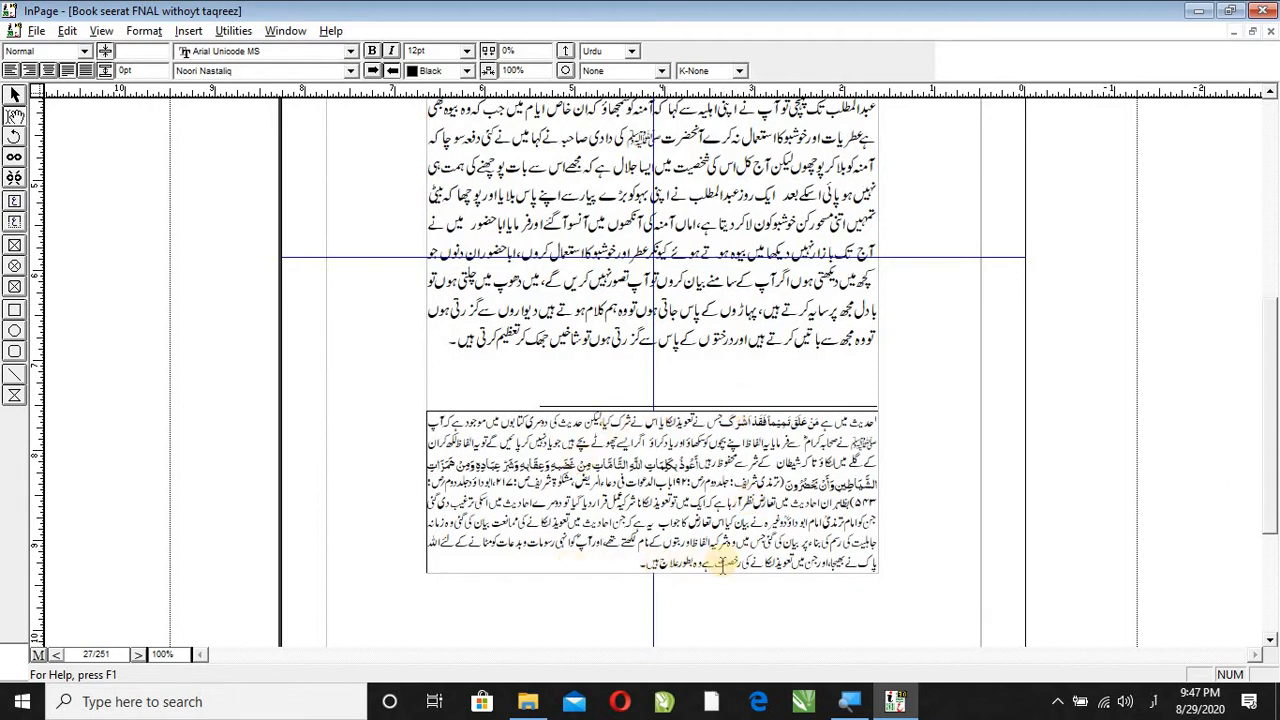
Examine the extent of the footnote by highlighting parts of it and finally selecting its entire text
left_click_drag(722, 565, 884, 420)
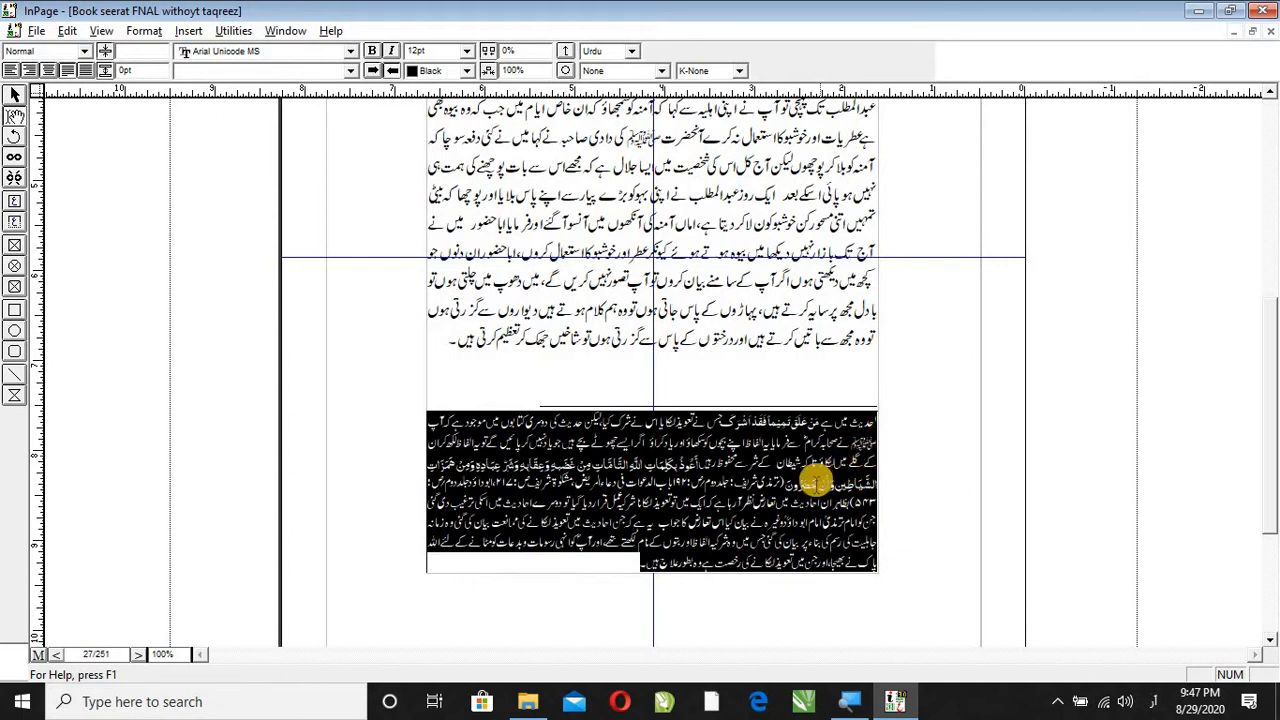
left_click(815, 484)
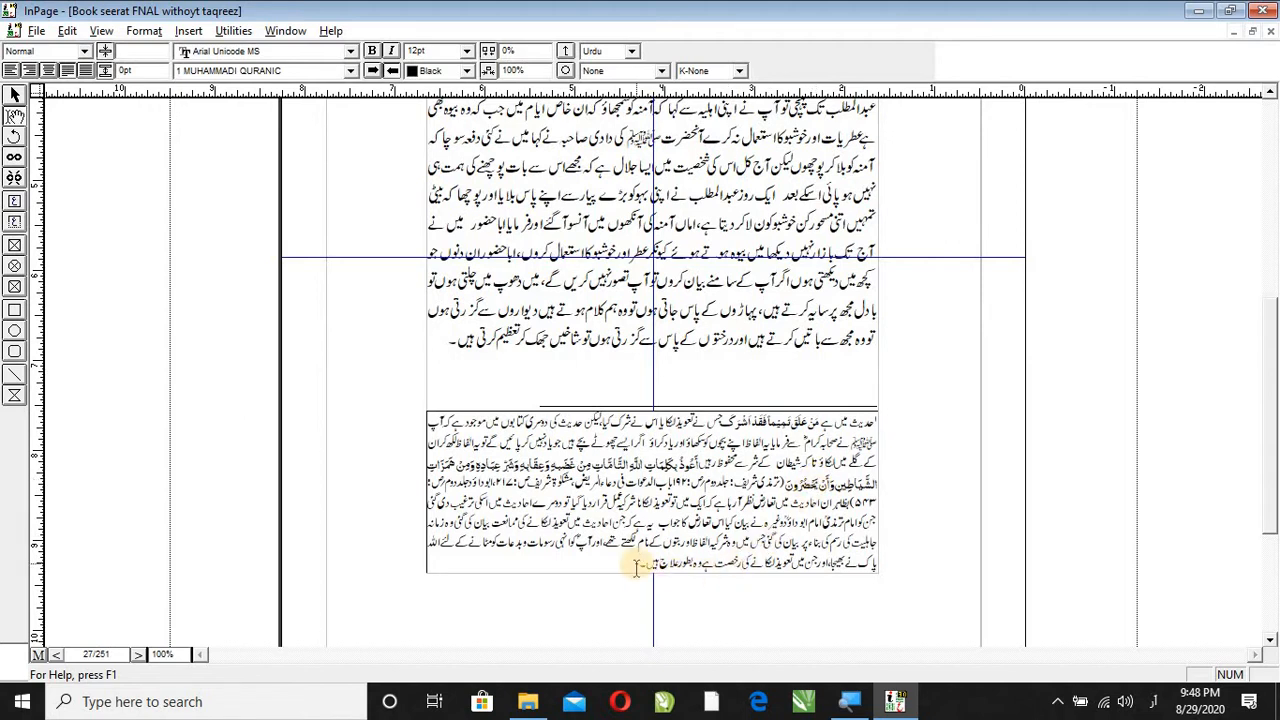
left_click_drag(641, 566, 889, 429)
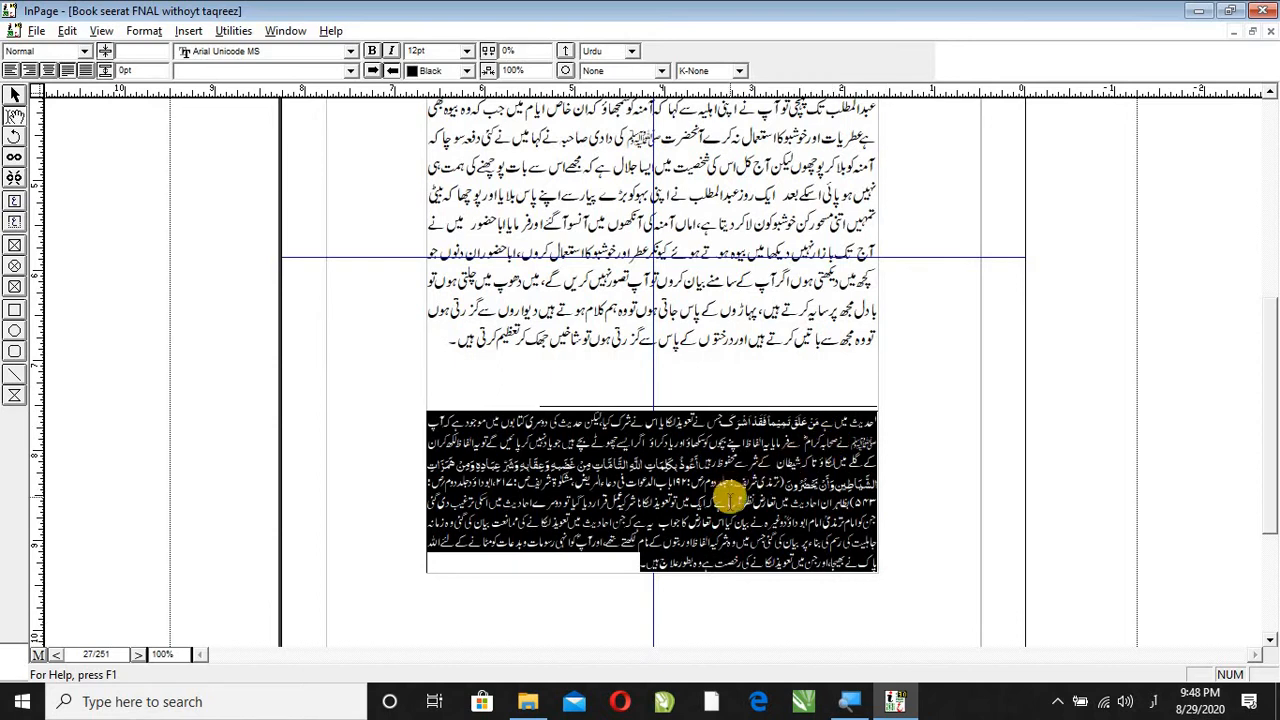
left_click(728, 490)
left_click_drag(626, 543, 905, 488)
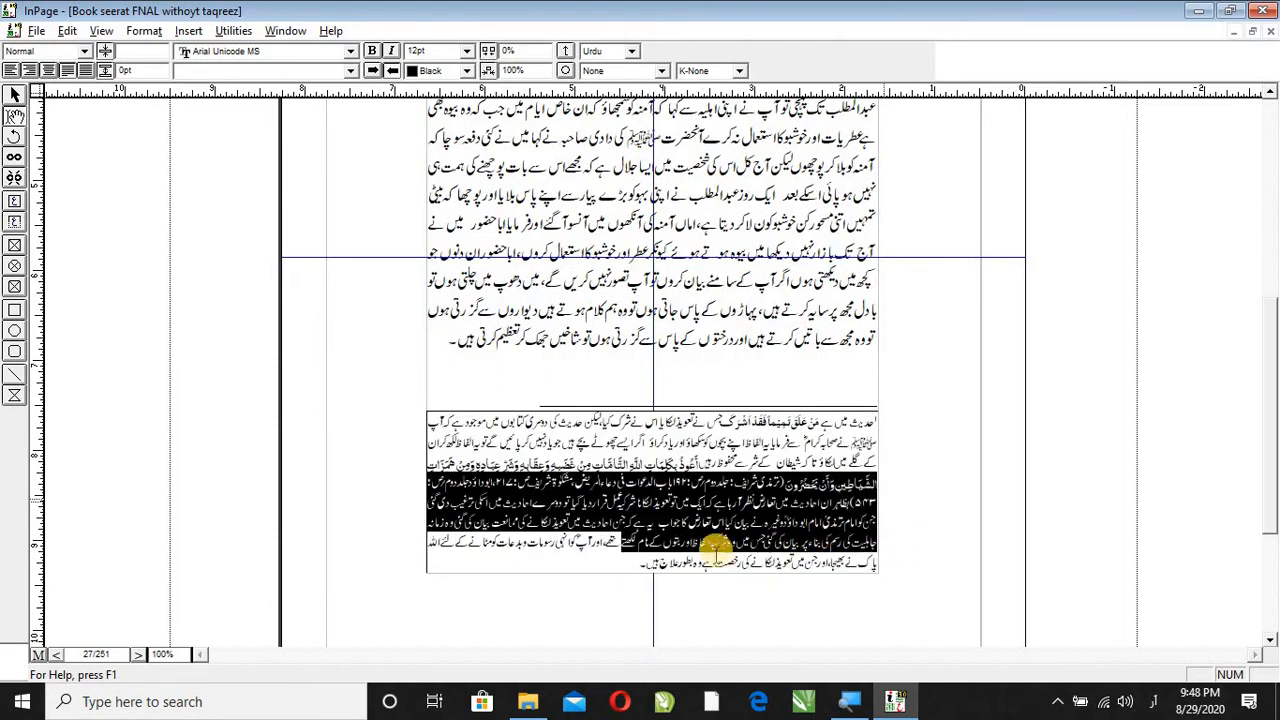
left_click_drag(628, 566, 927, 435)
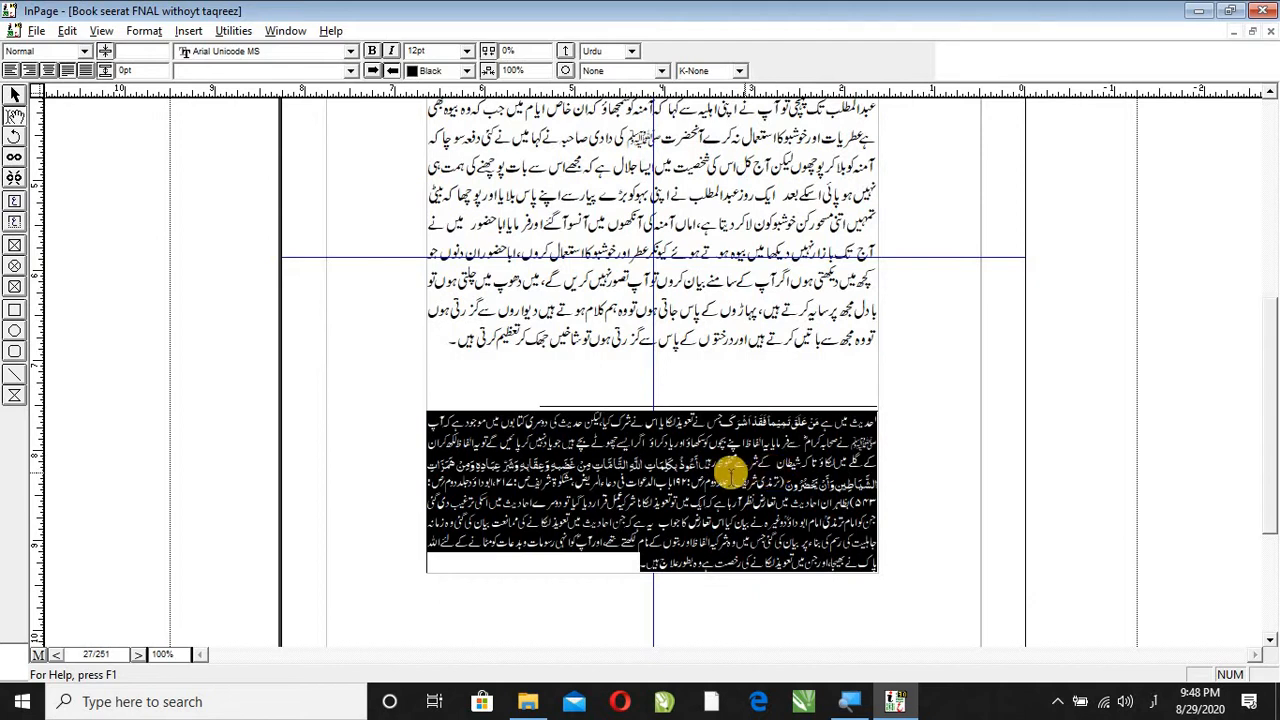
left_click(752, 336)
left_click(671, 486)
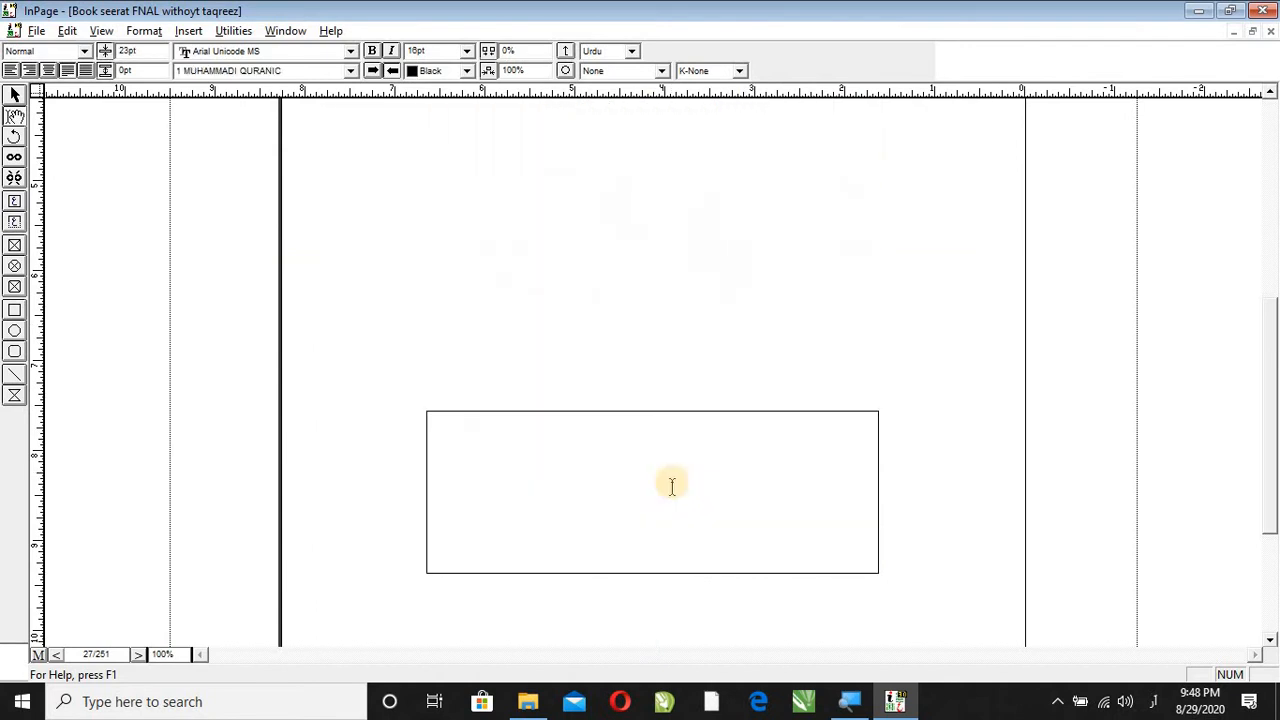
scroll(696, 490, "up", 5)
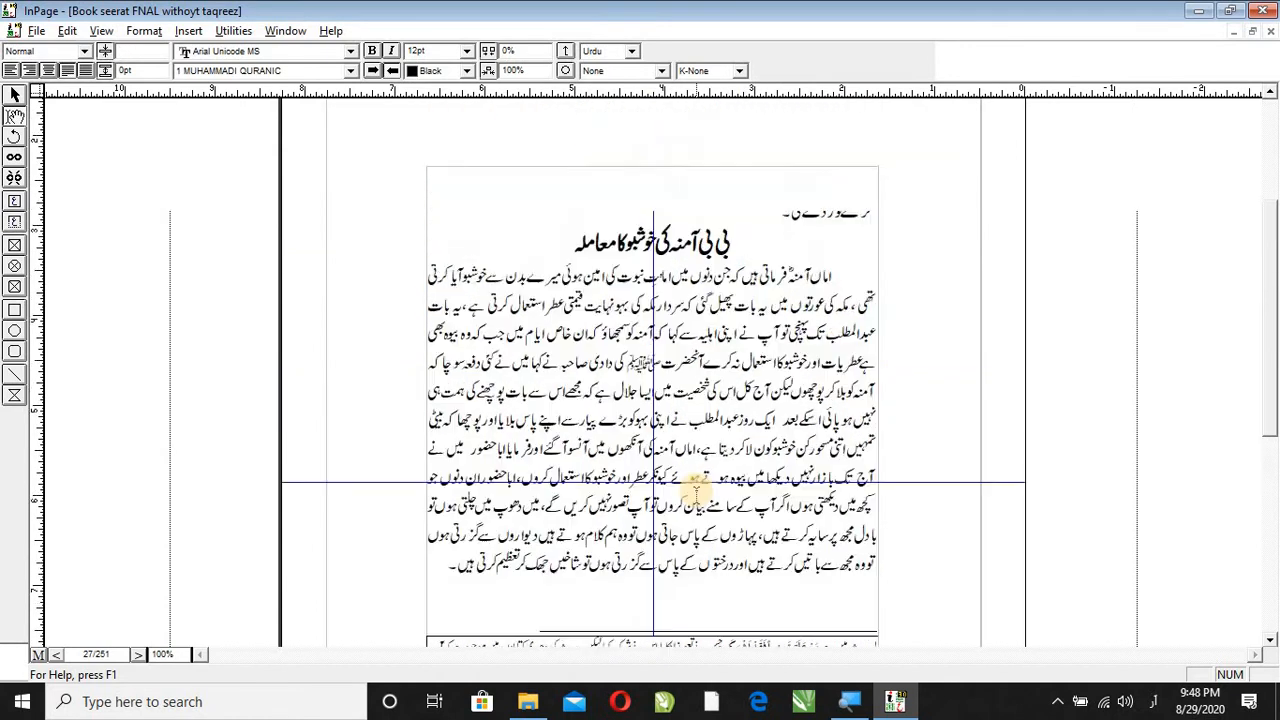
double_click(693, 506)
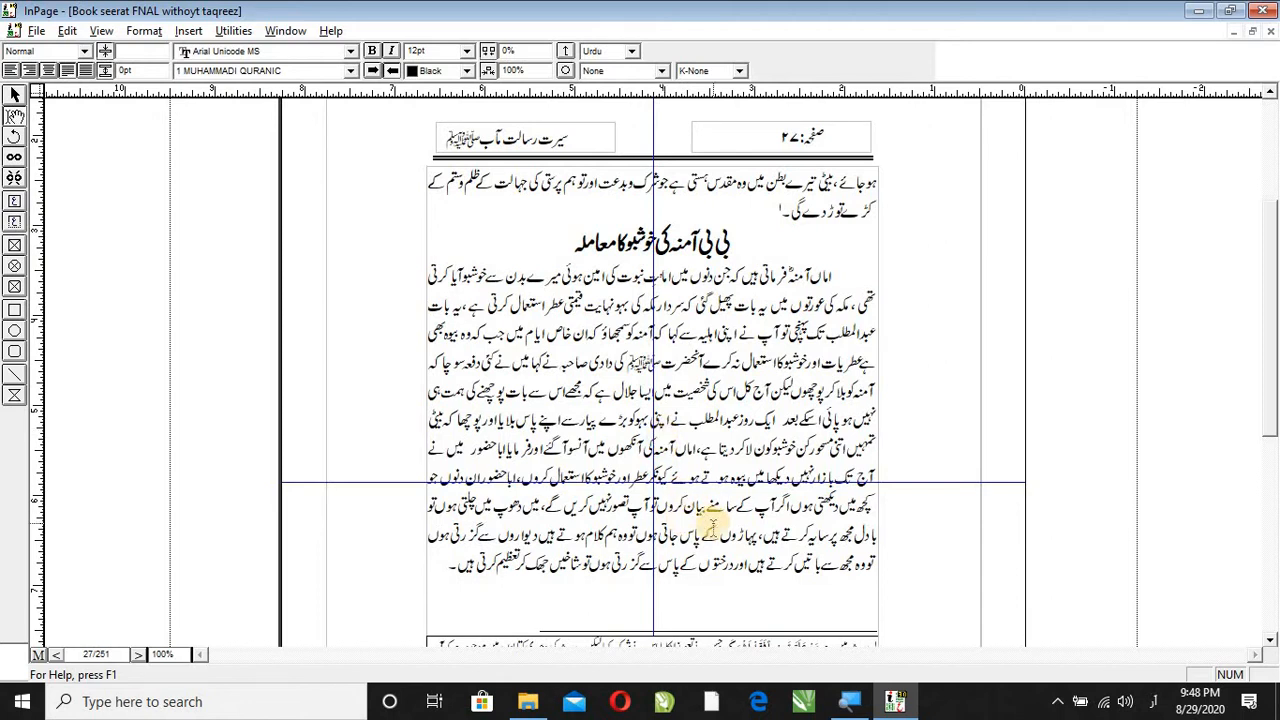
Create a new blank document with the default settings and switch back to the book document
key("ctrl+n")
key("Return")
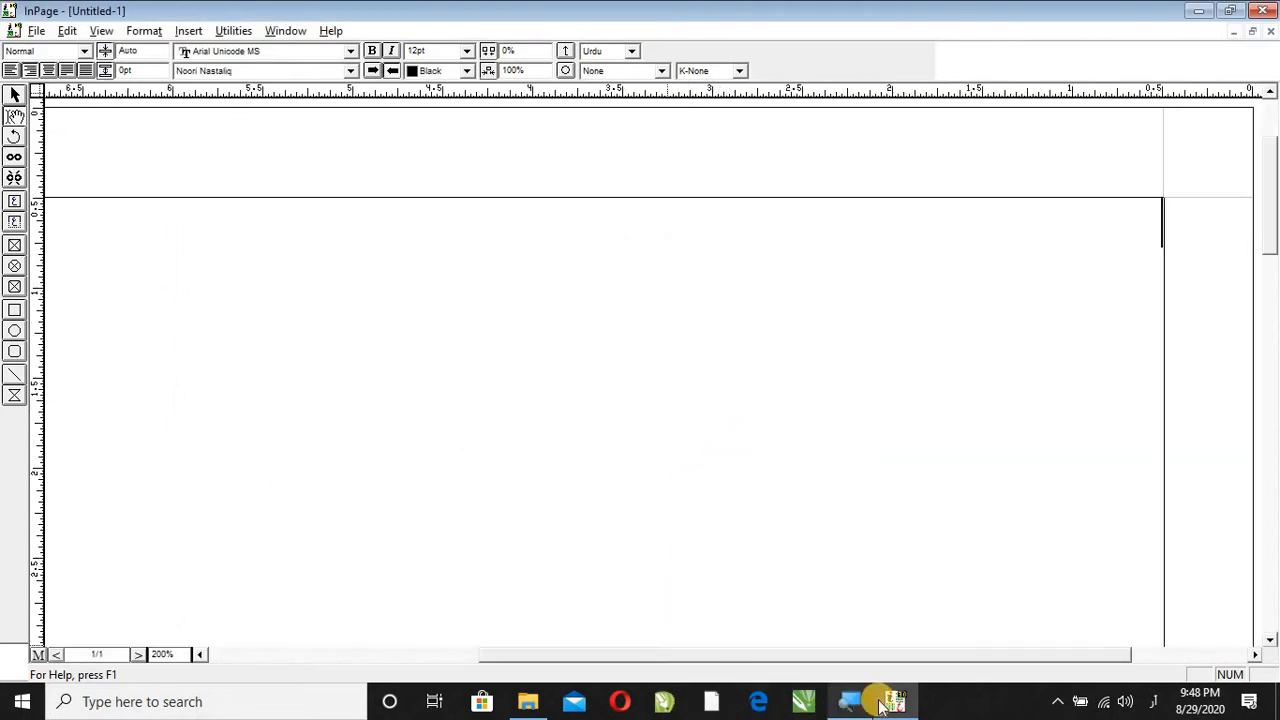
left_click(285, 30)
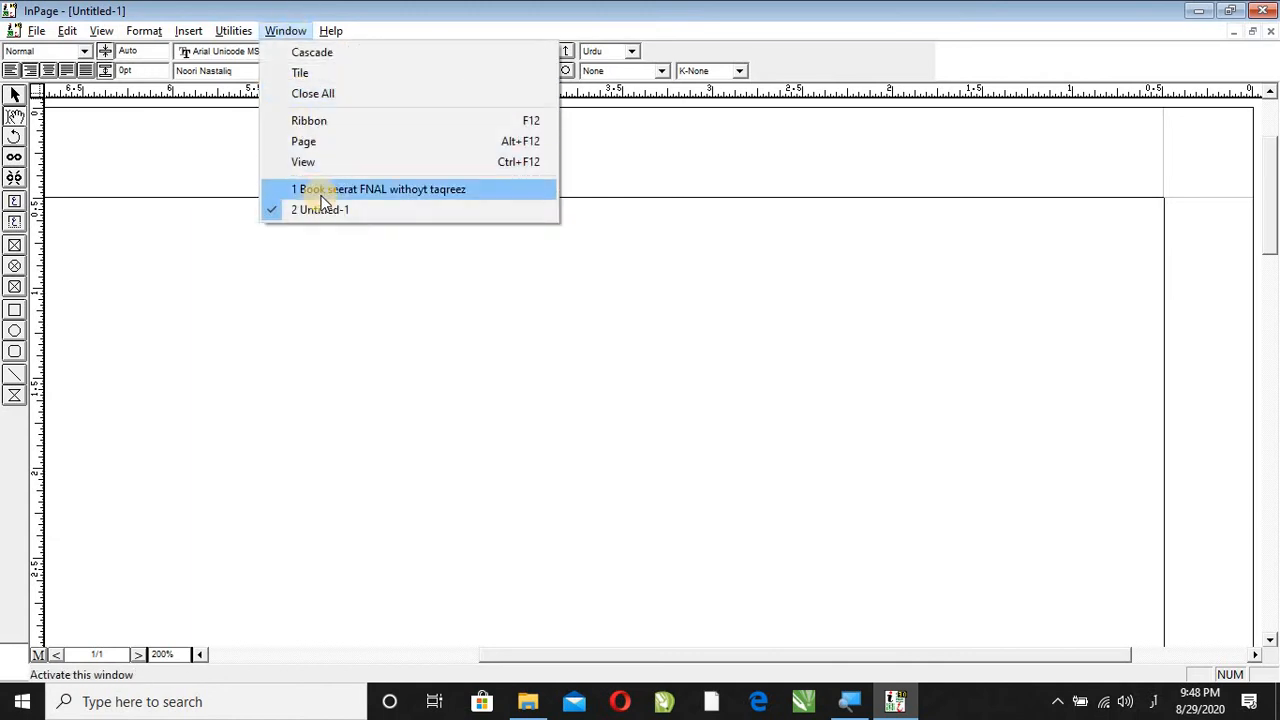
left_click(330, 190)
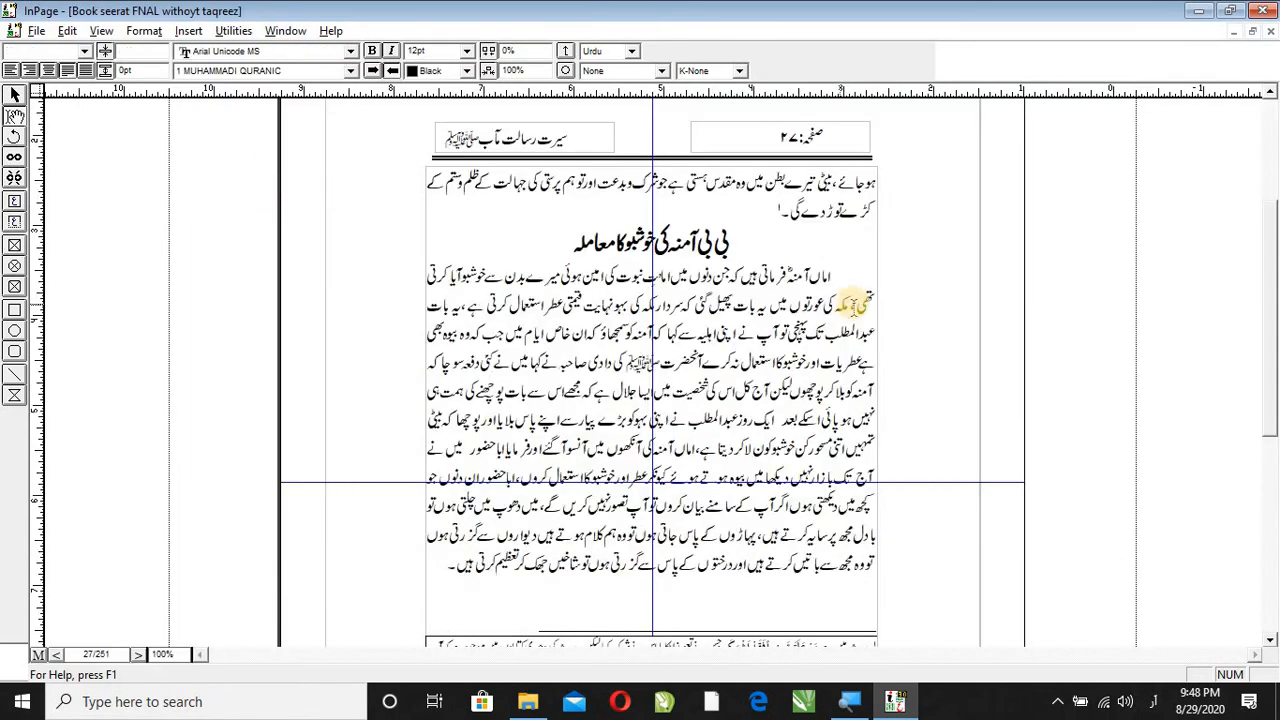
Copy the second to fifth lines of the paragraph below the heading and paste them into the new document
left_click_drag(862, 302, 473, 368)
right_click(473, 368)
left_click(518, 465)
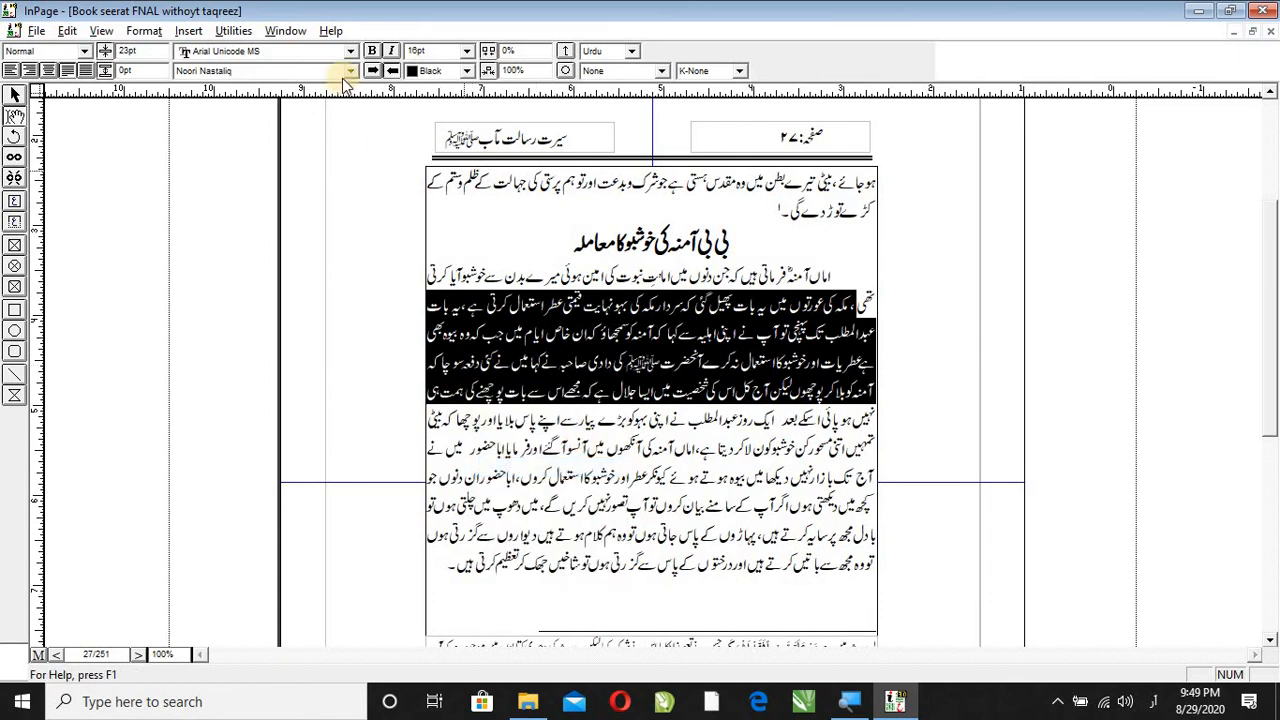
left_click(286, 33)
left_click(345, 215)
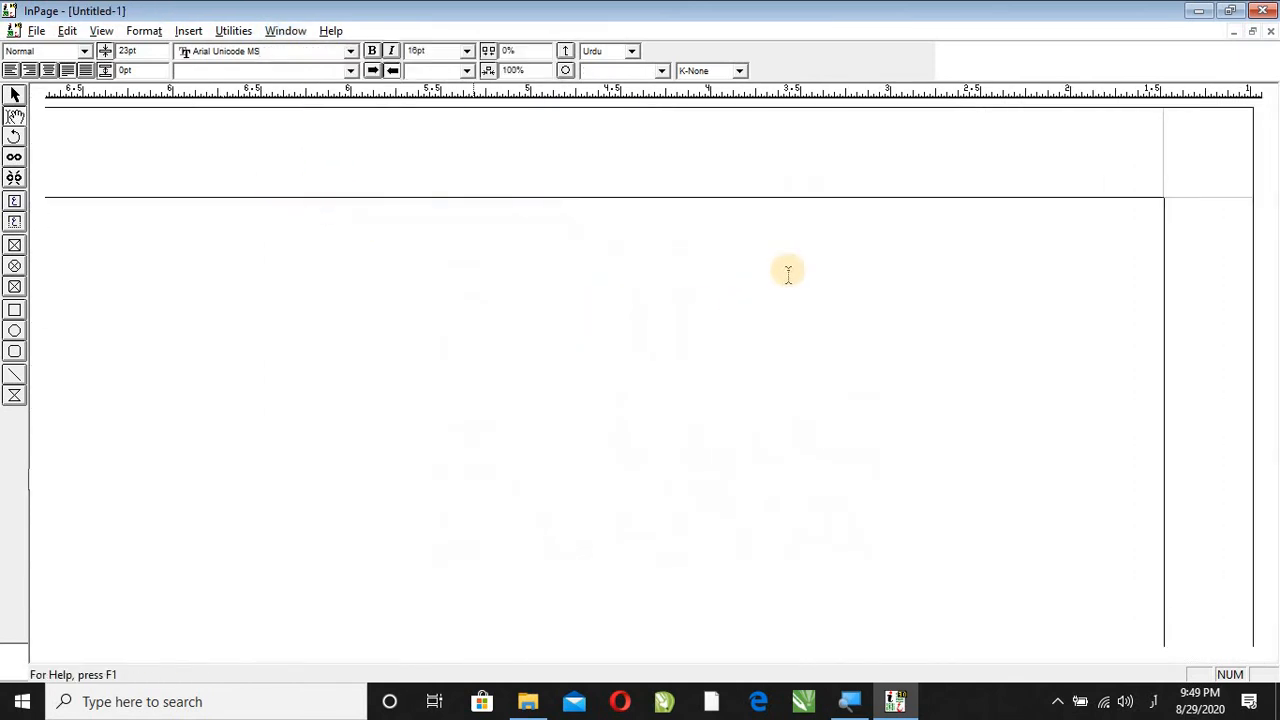
key("ctrl+v")
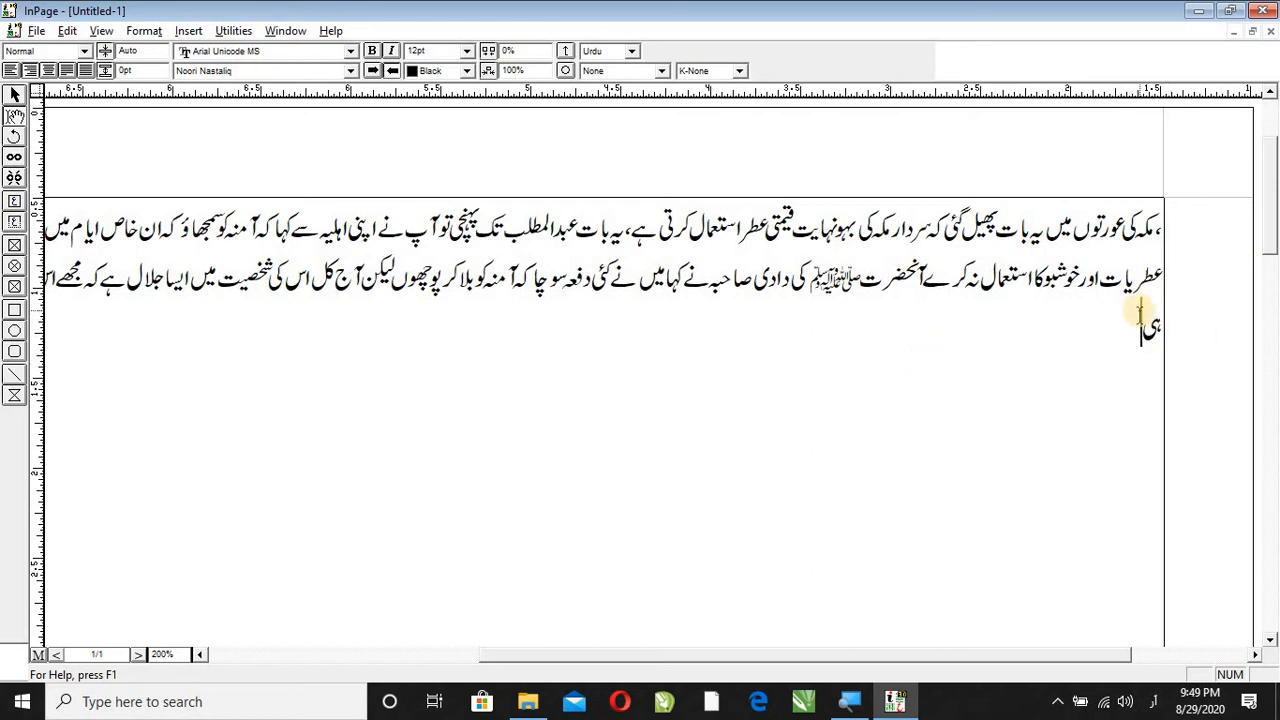
Insert a footnote at the end of the pasted body text
key("ctrl+1")
scroll(990, 280, "down", 1)
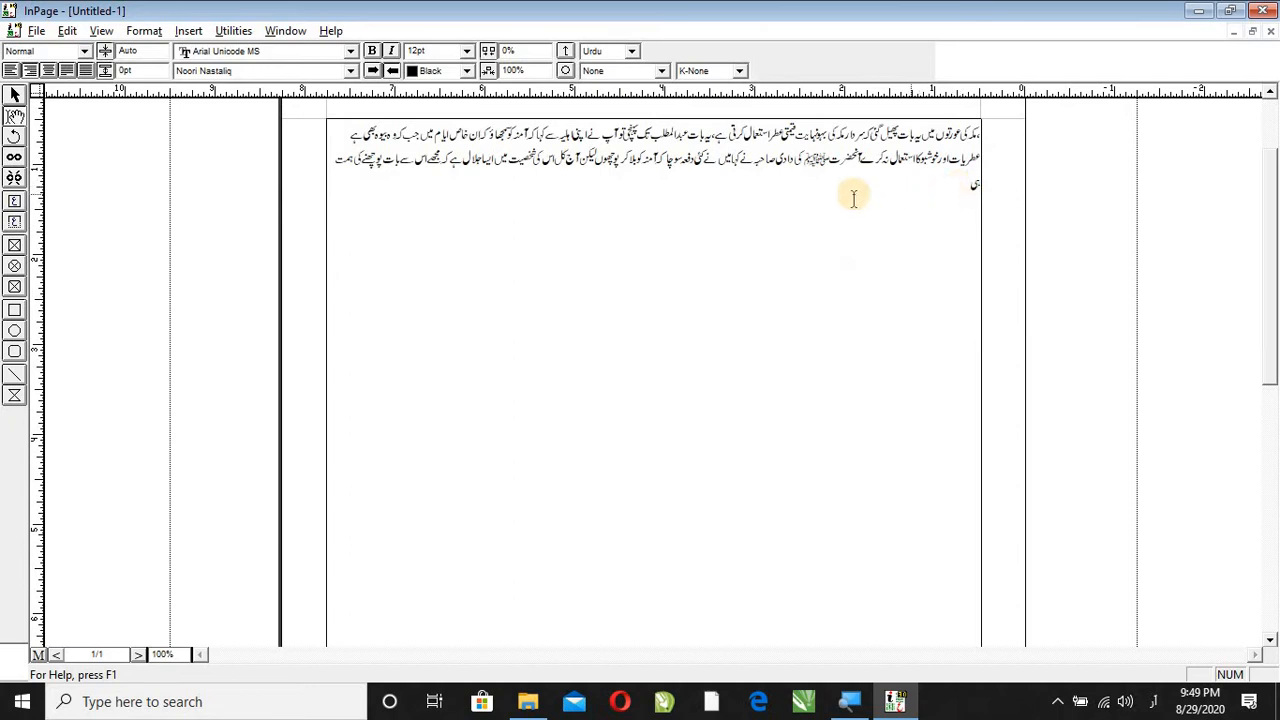
left_click(188, 33)
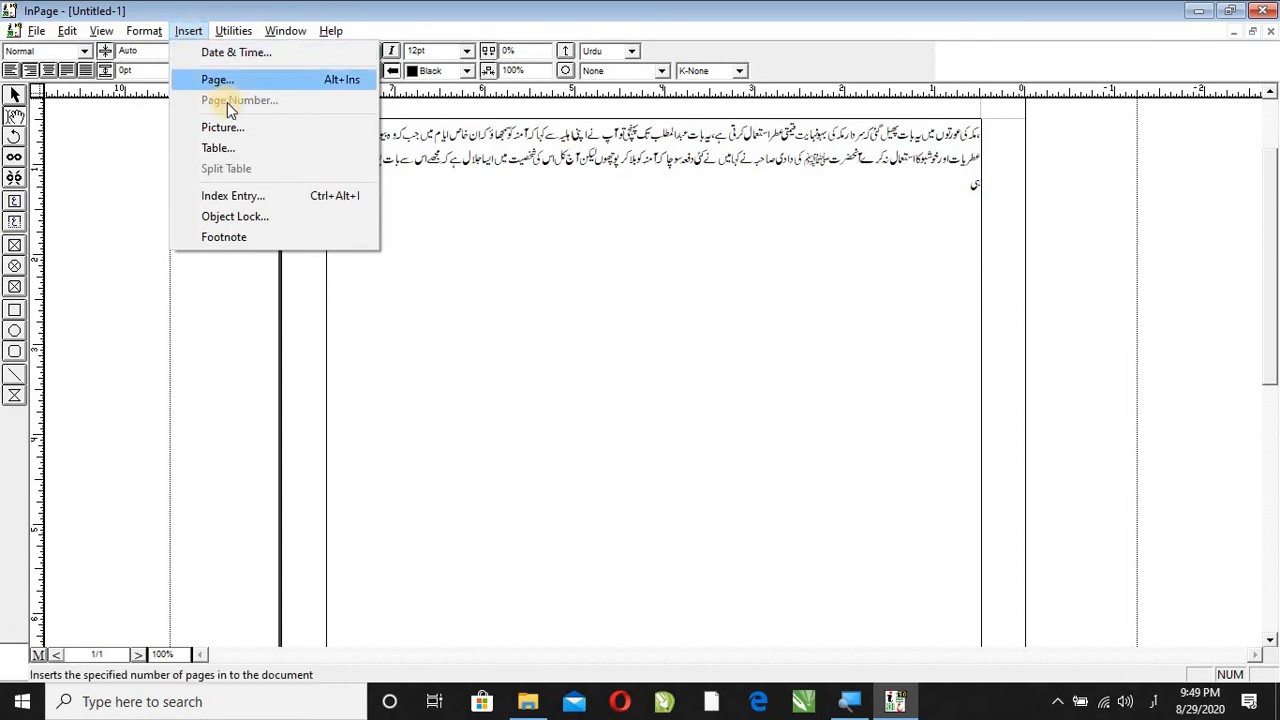
left_click(209, 237)
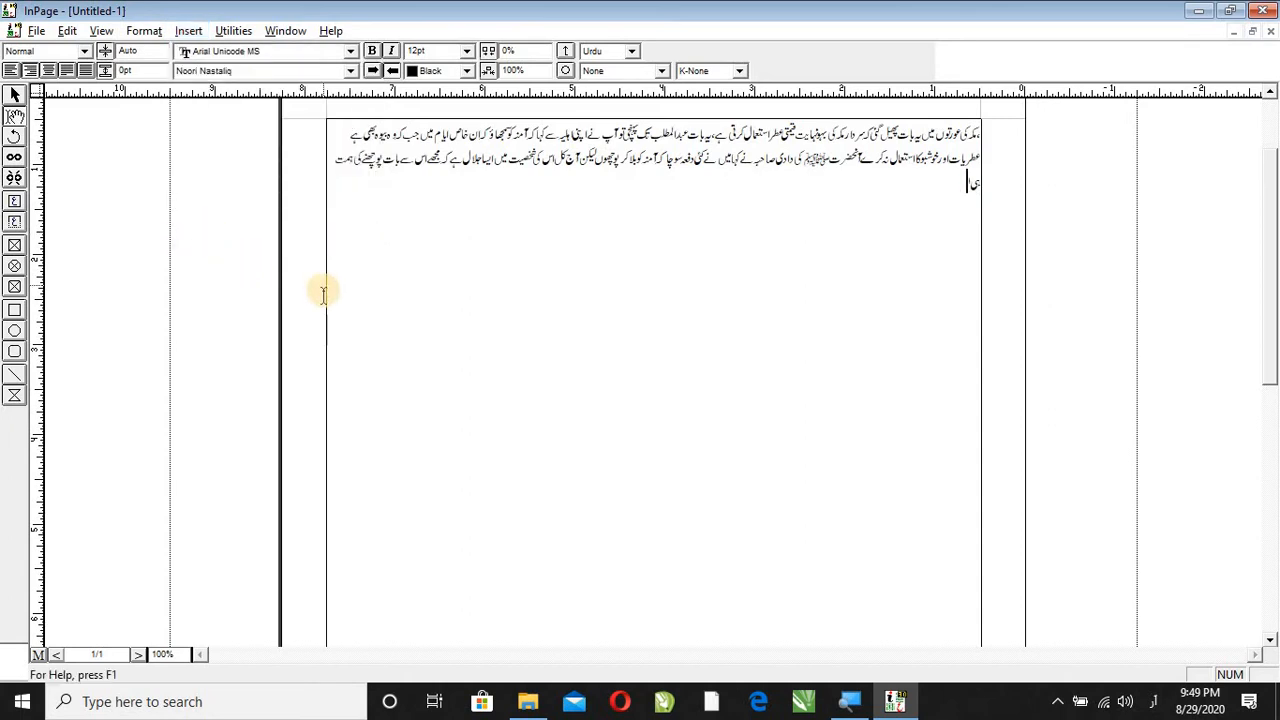
Examine the footnote reference number after the last word and the matching number in the footnote area at the page foot
key("ctrl+2")
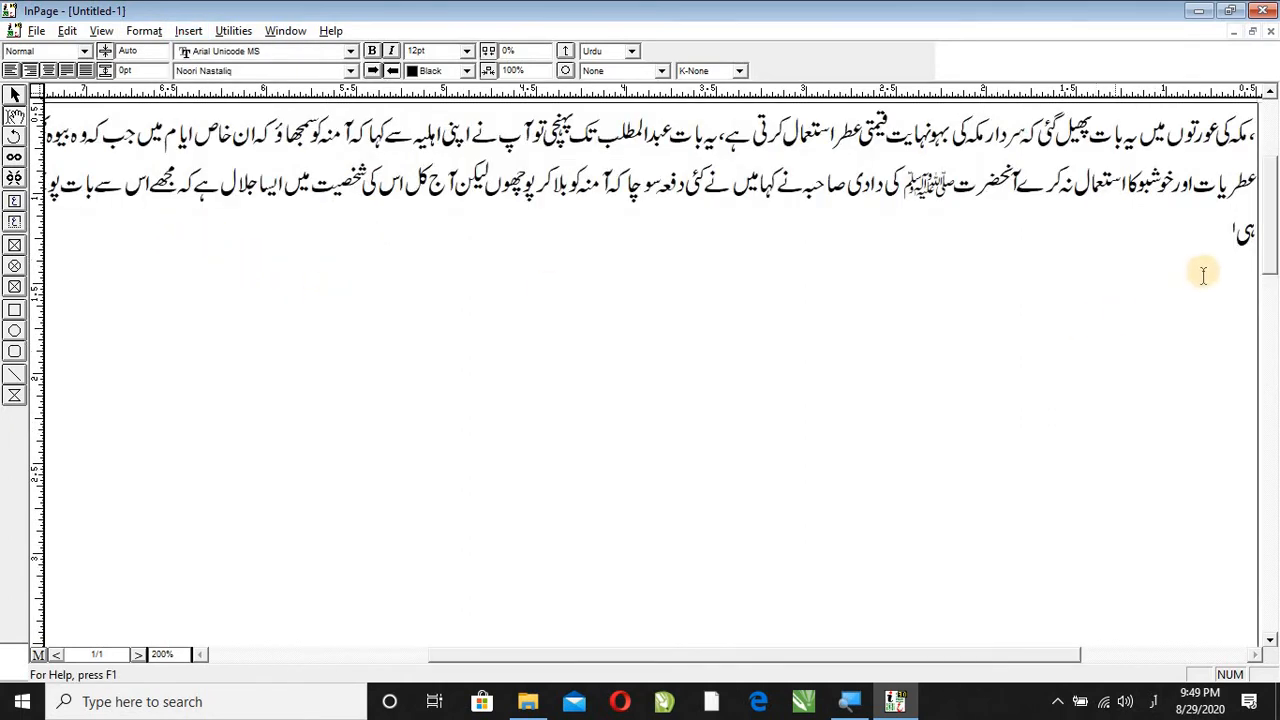
left_click_drag(1222, 238, 1241, 231)
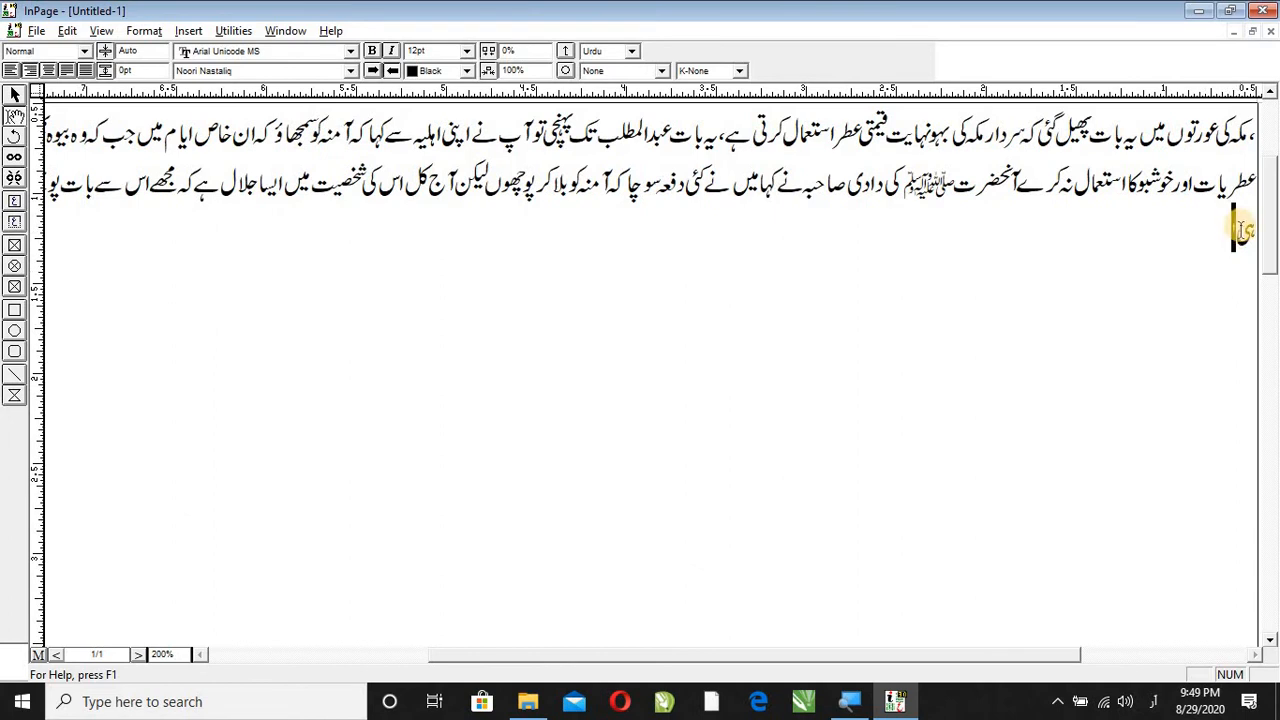
left_click(1222, 238)
scroll(1180, 254, "down", 5)
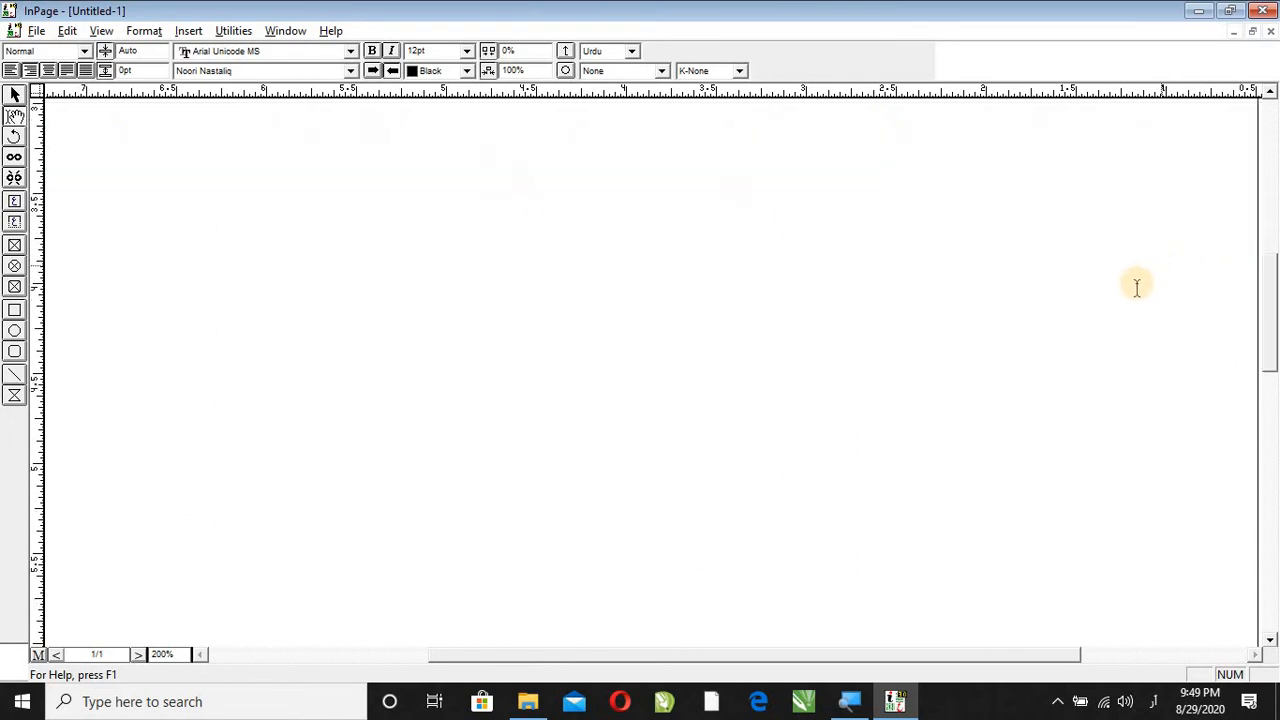
scroll(1120, 293, "down", 3)
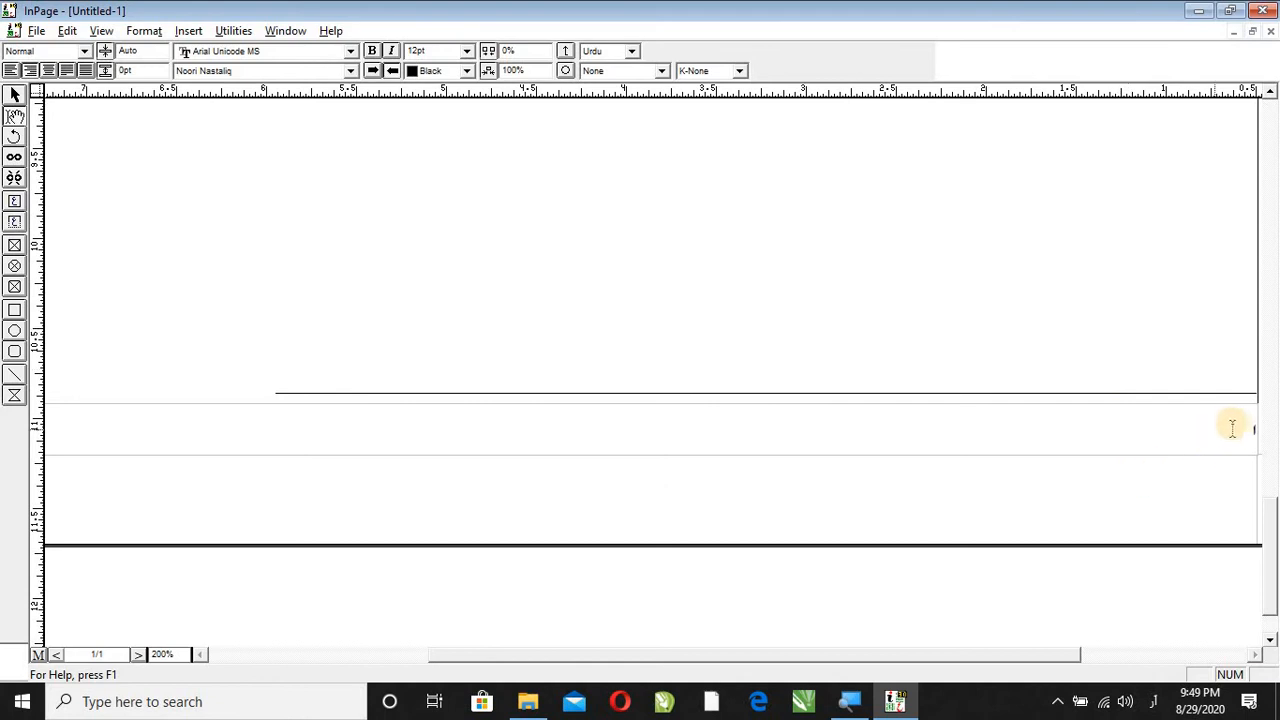
left_click(1260, 427)
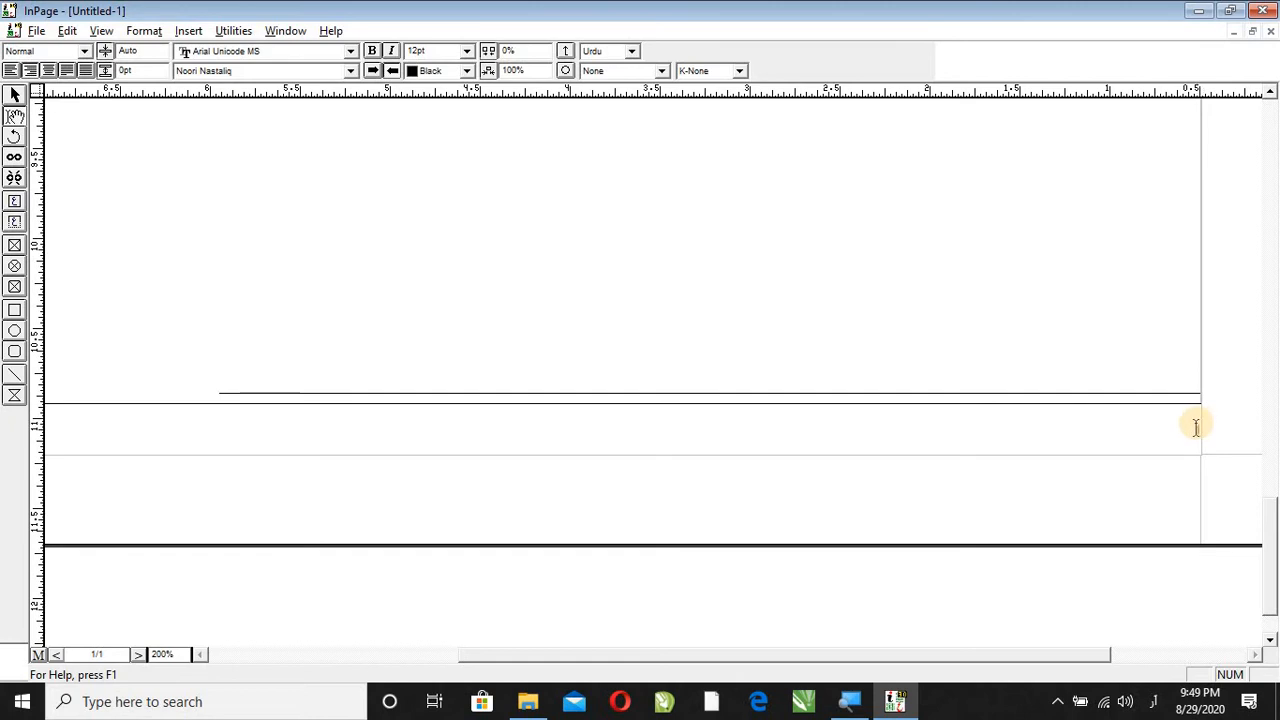
left_click_drag(1196, 427, 1172, 425)
type("گ")
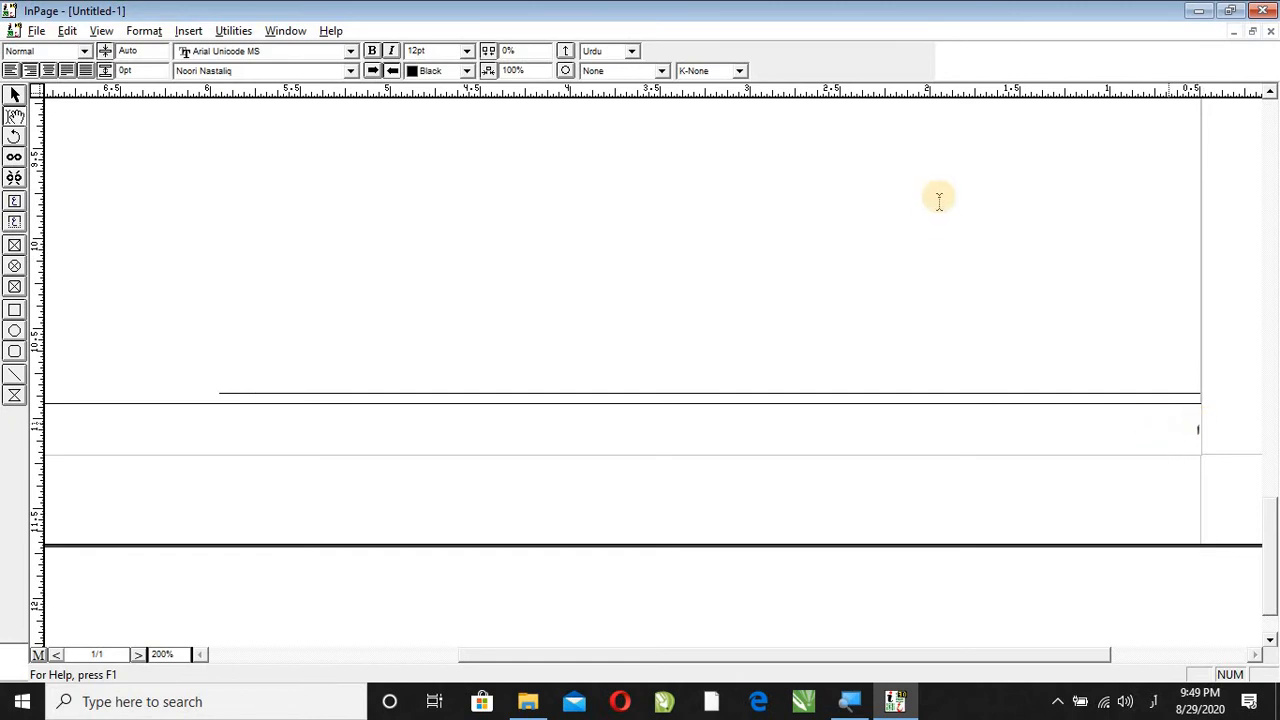
Copy the phrase beginning "کہا میں نے کئی دفعہ سوچا" from the second body line and paste it after the footnote number
scroll(930, 225, "up", 12)
scroll(840, 330, "up", 1)
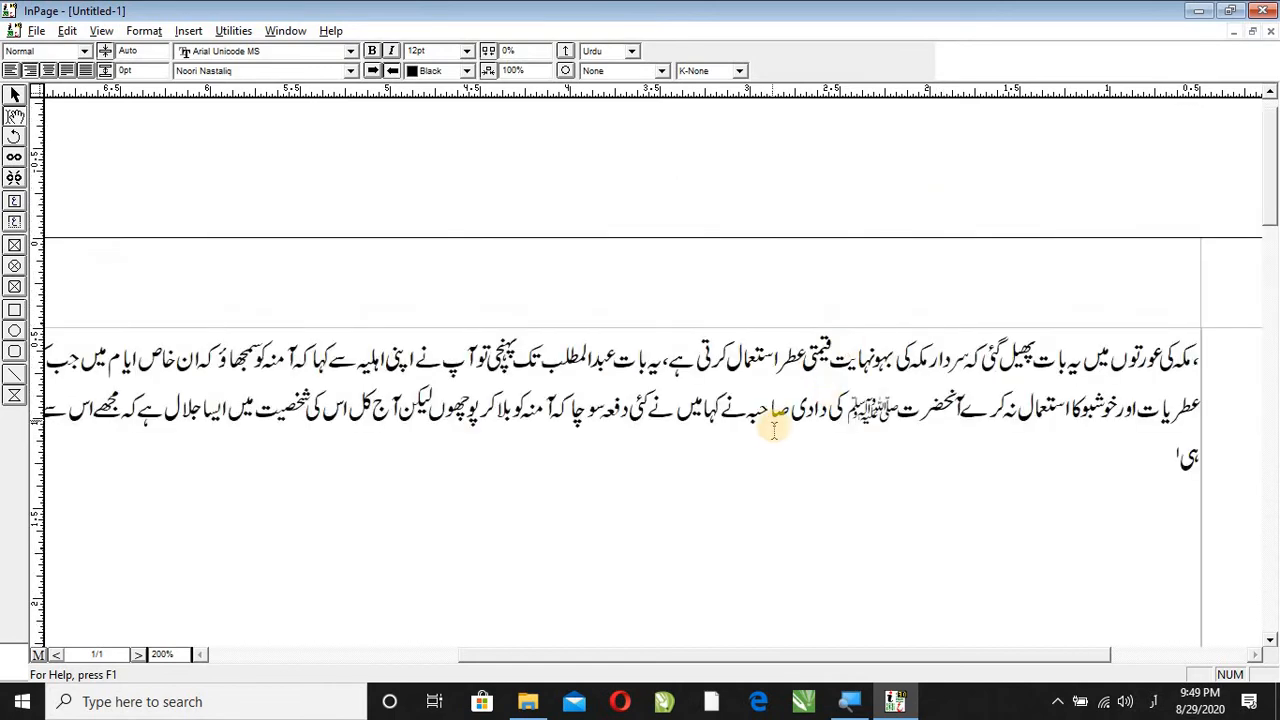
left_click_drag(649, 400, 482, 410)
left_click_drag(736, 430, 734, 424)
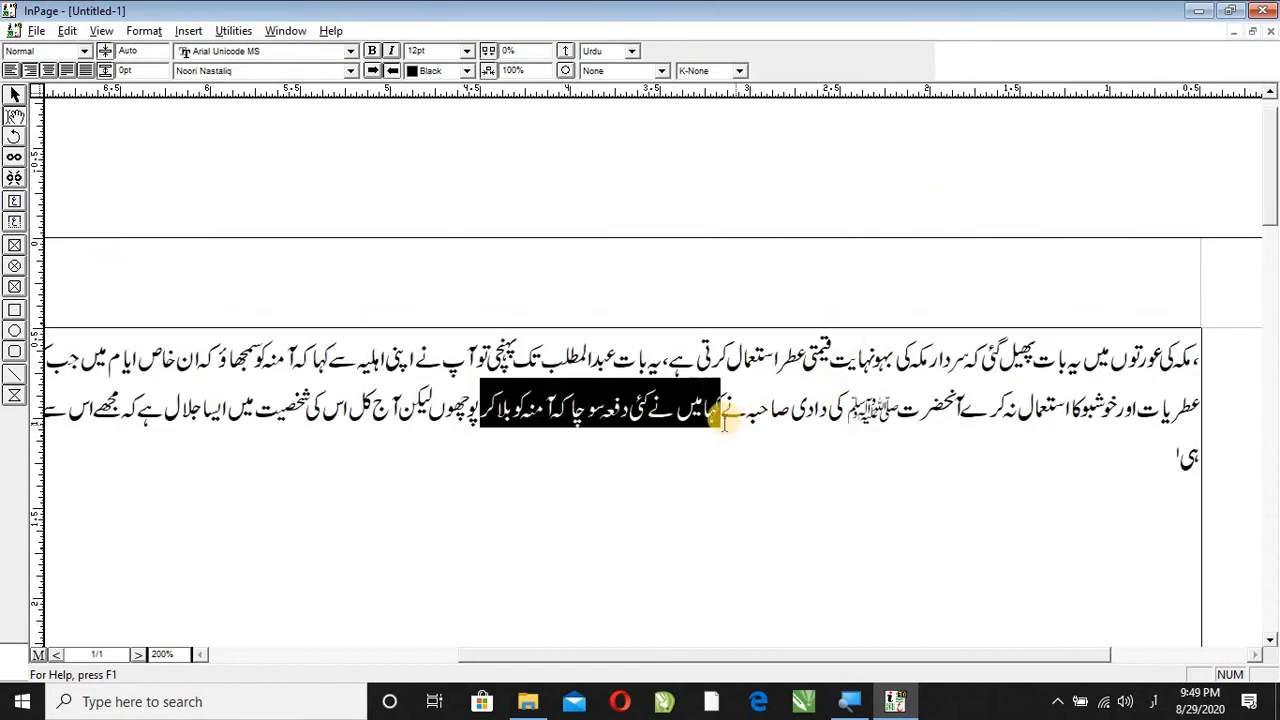
right_click(693, 407)
left_click(744, 510)
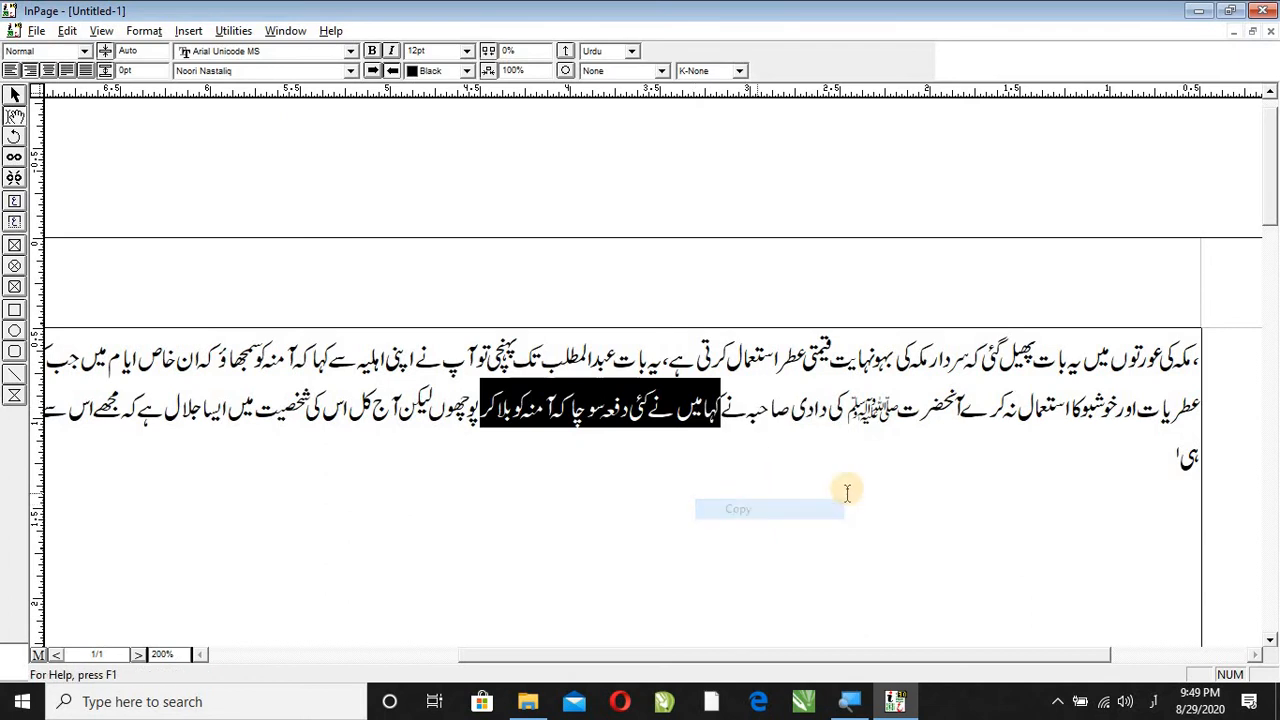
scroll(974, 500, "down", 10)
left_click(1036, 360)
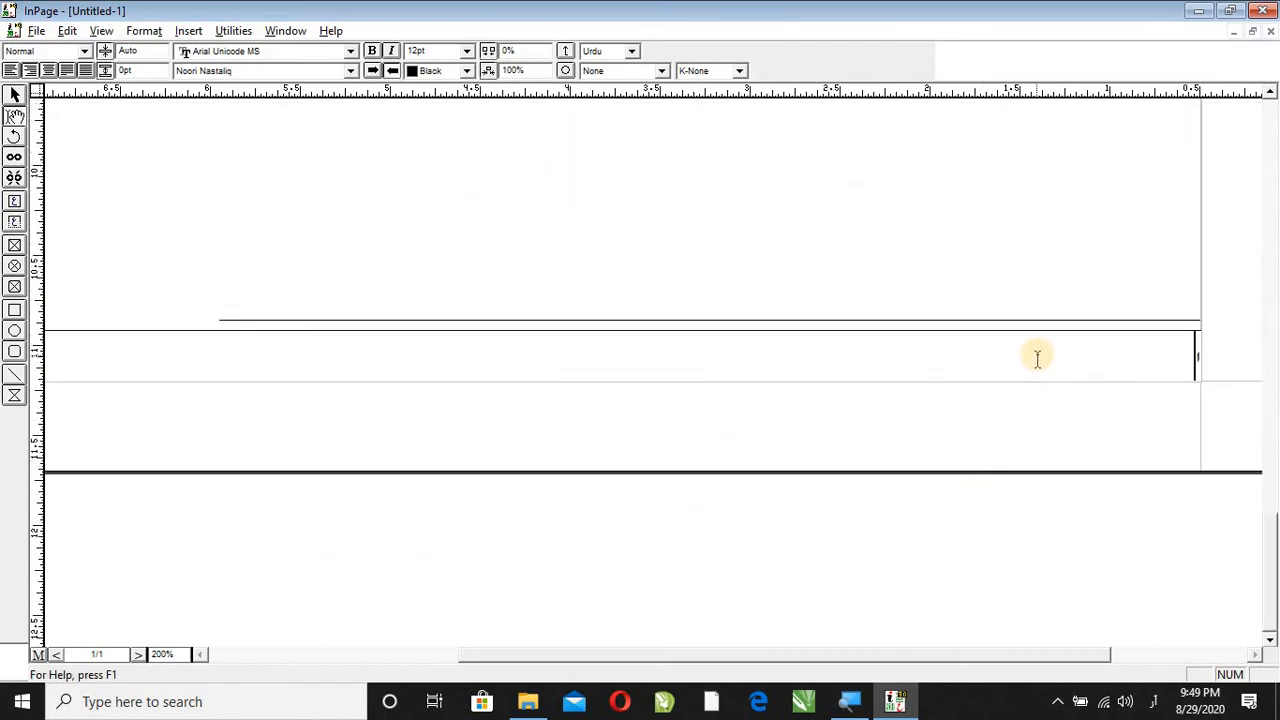
key("ctrl+v")
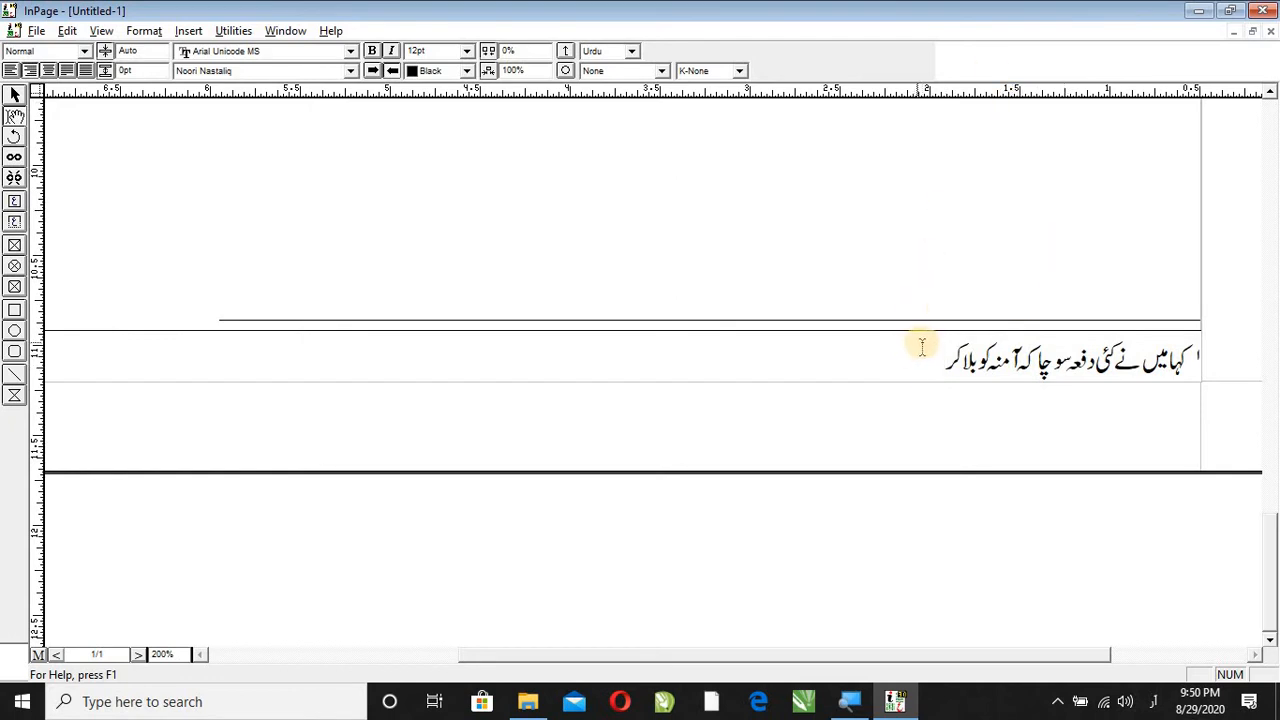
Compare the reference number after the body text with the footnote at the page foot, highlighting part of the footnote
scroll(922, 346, "up", 10)
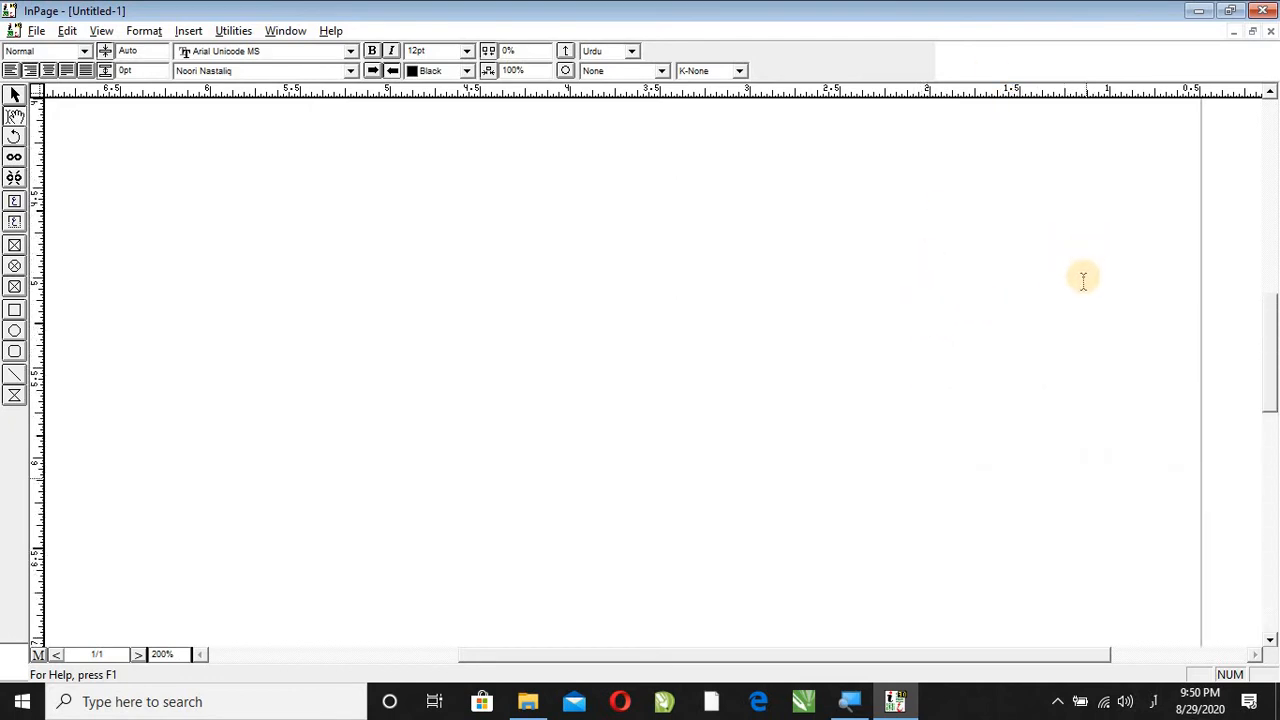
scroll(1083, 280, "up", 8)
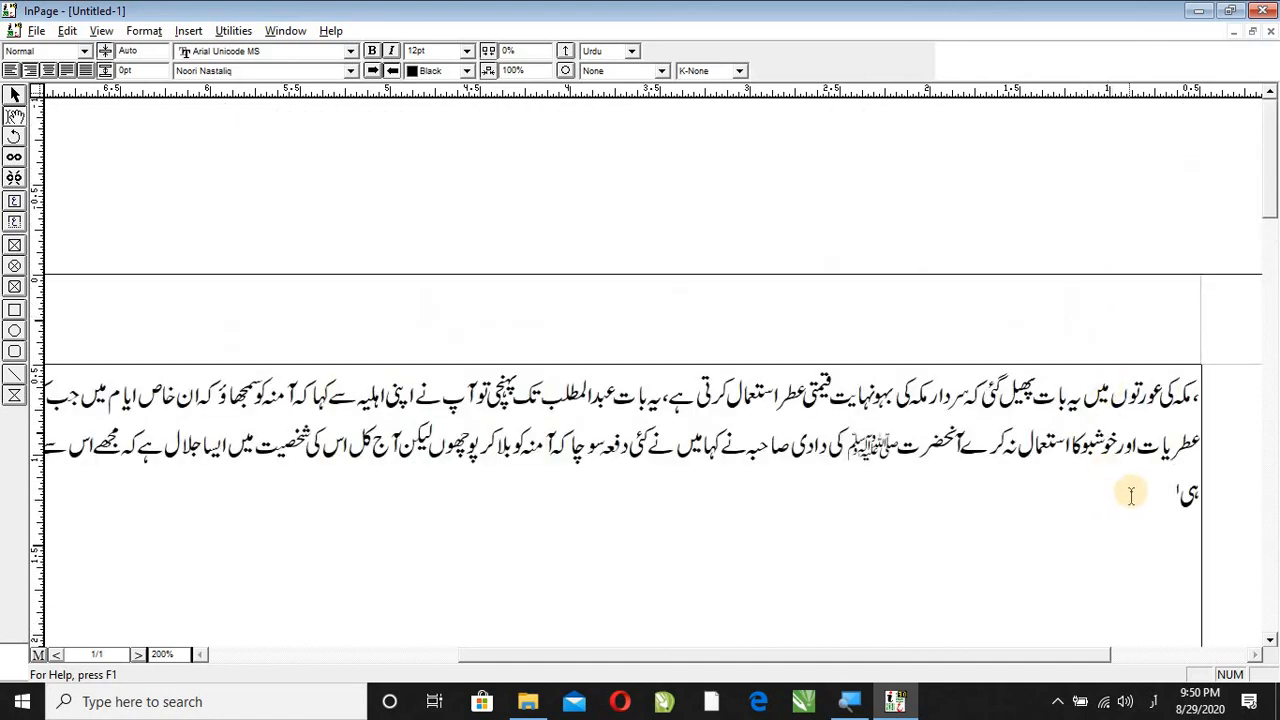
scroll(1131, 494, "down", 10)
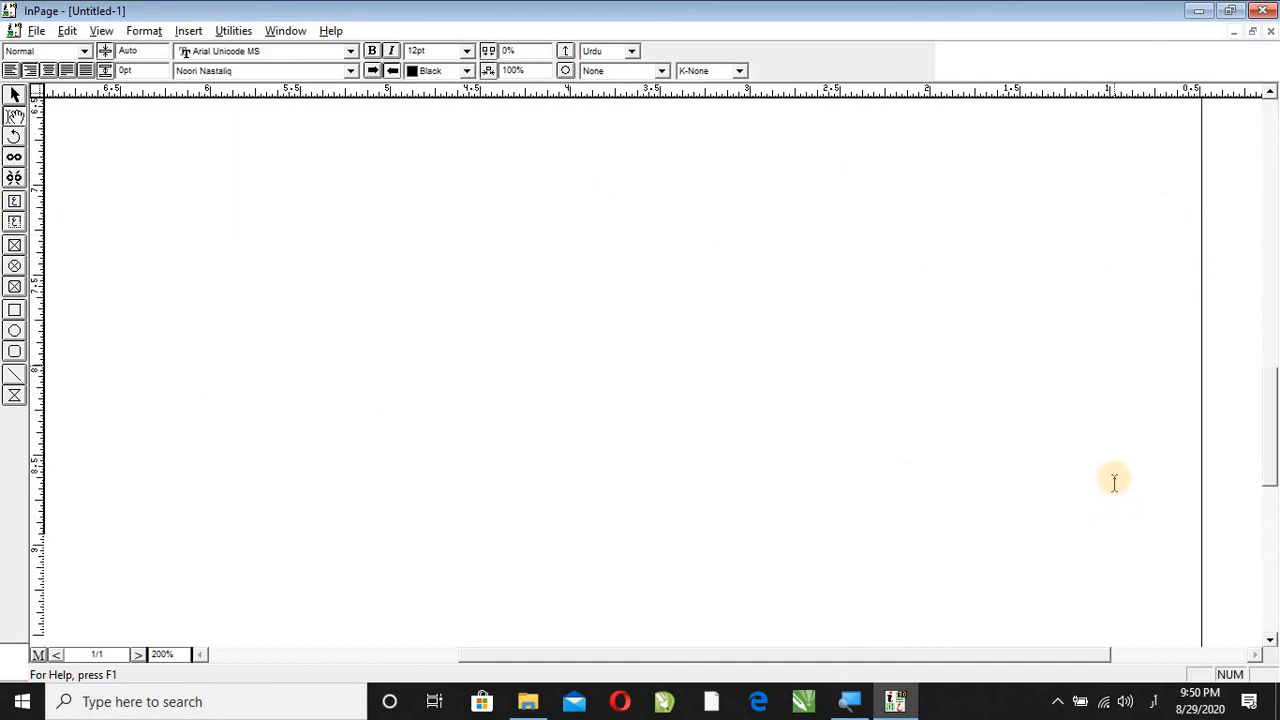
scroll(1094, 497, "down", 6)
left_click_drag(945, 365, 1053, 370)
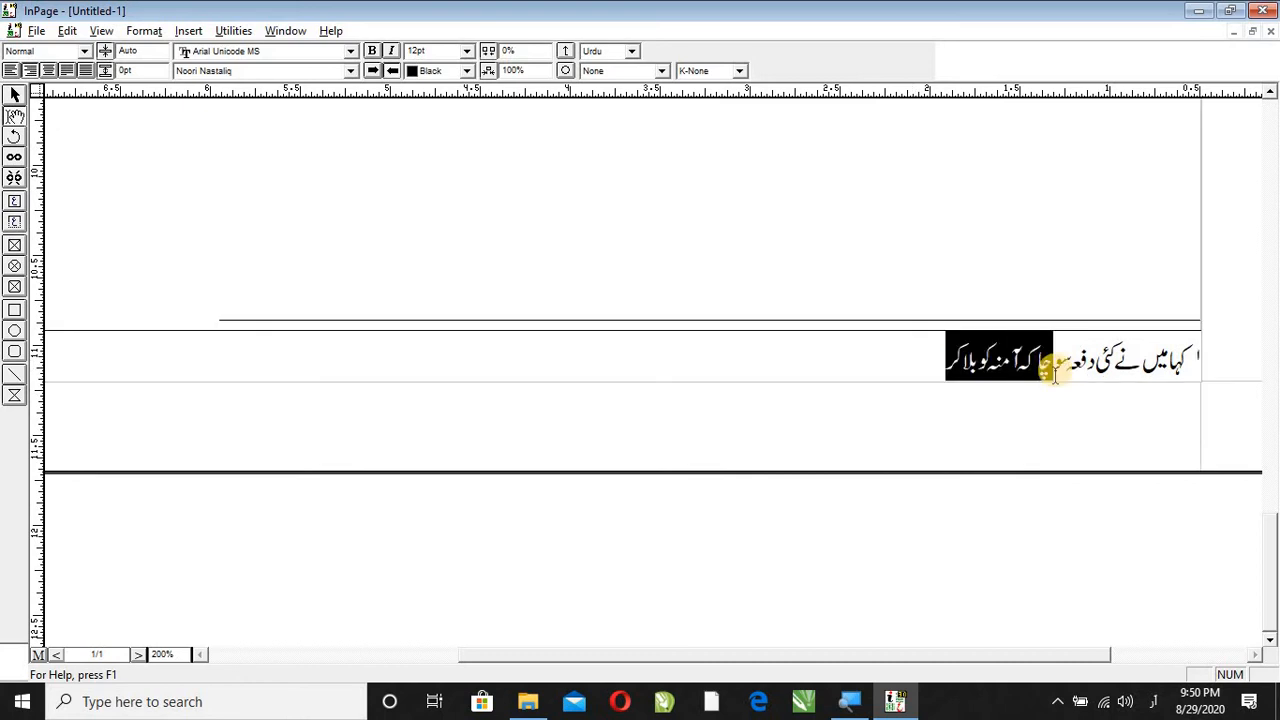
Highlight the whole body text and examine how it relates to the footnote below the separator line
key("F6")
scroll(940, 248, "up", 7)
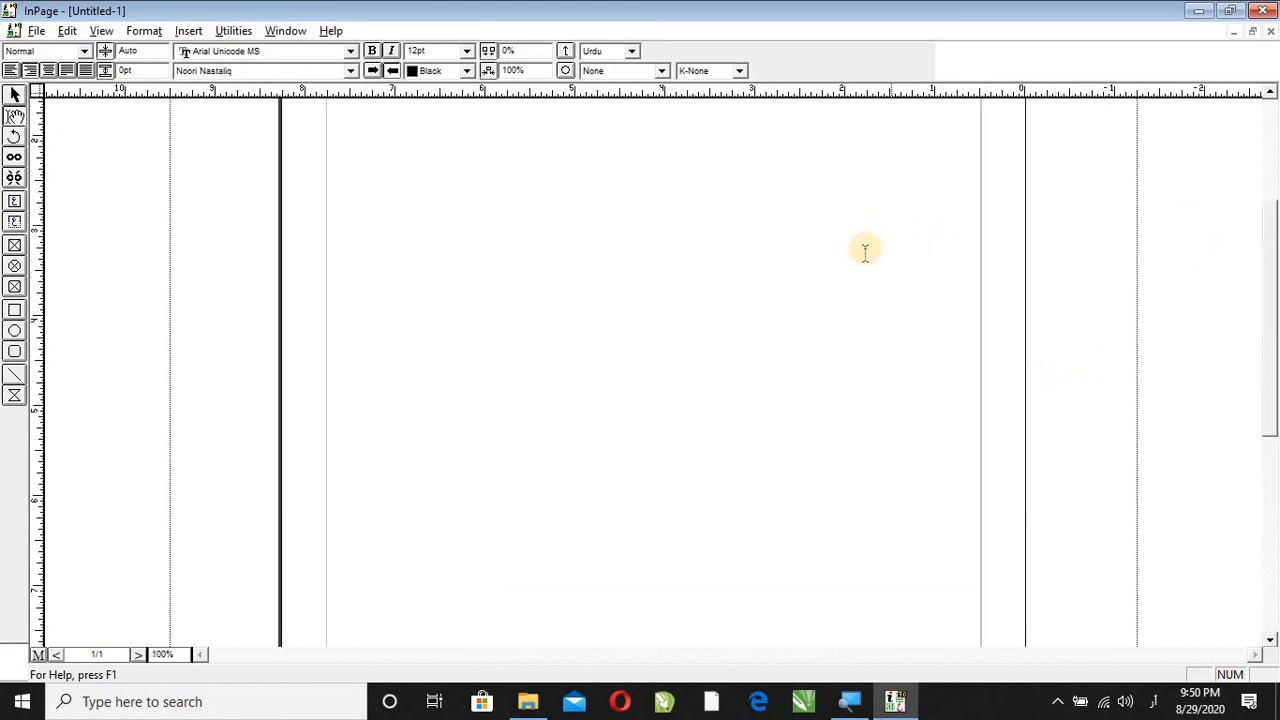
left_click_drag(974, 294, 972, 262)
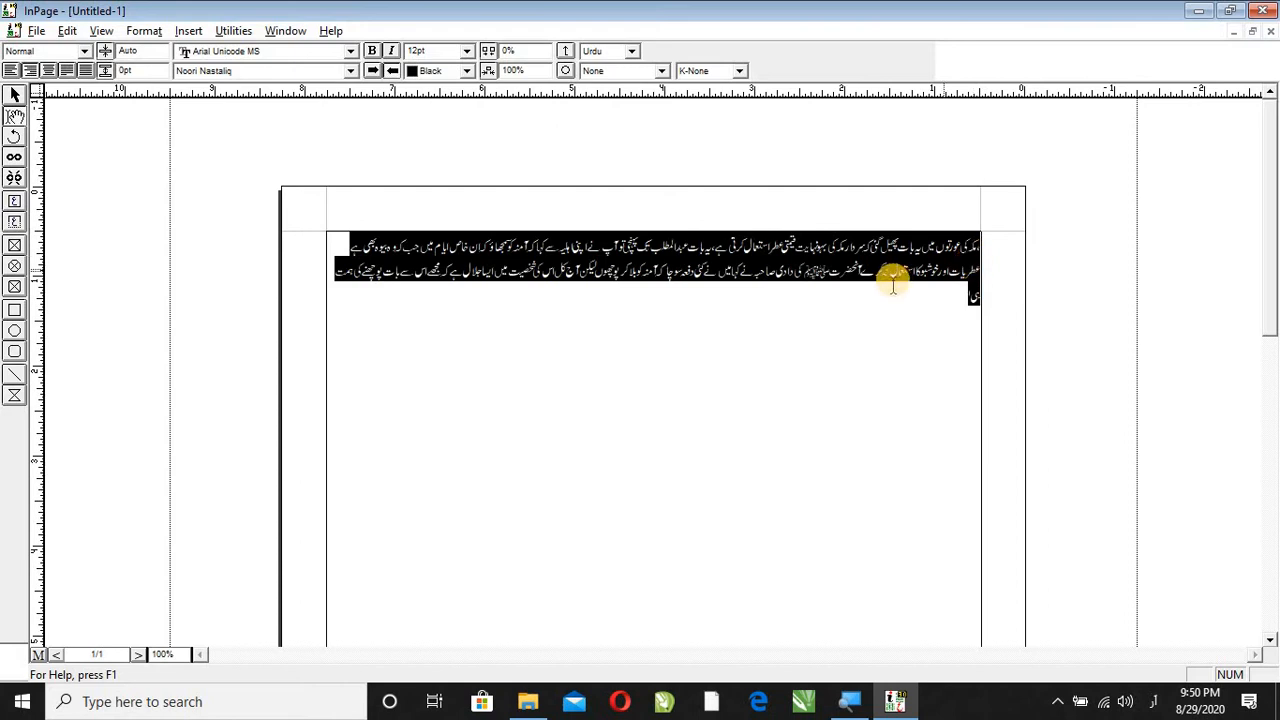
scroll(890, 278, "down", 10)
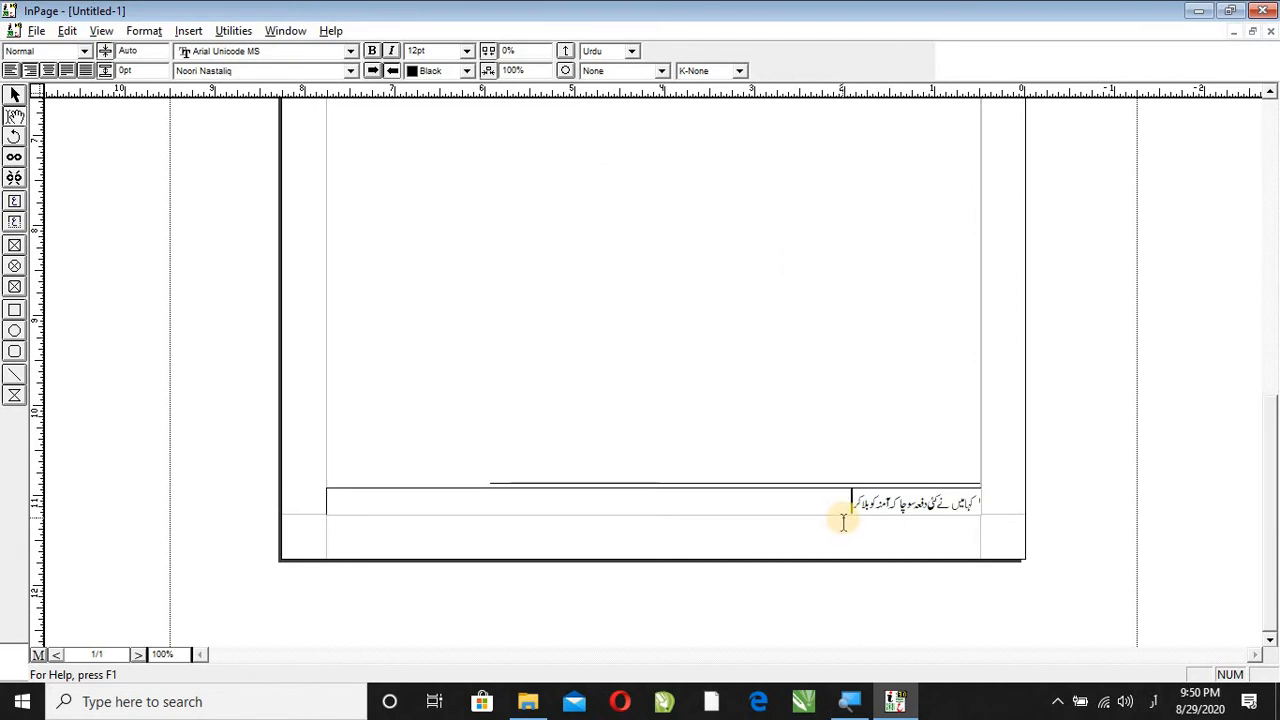
scroll(780, 443, "up", 10)
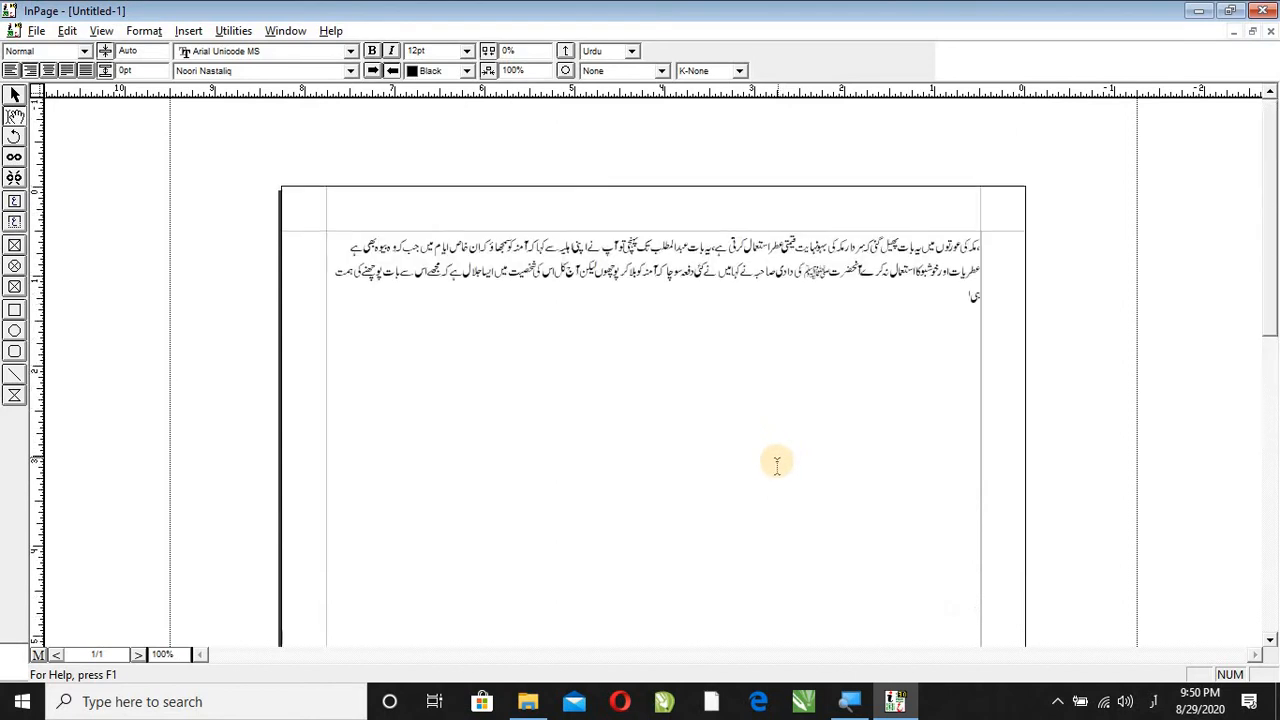
left_click(928, 310)
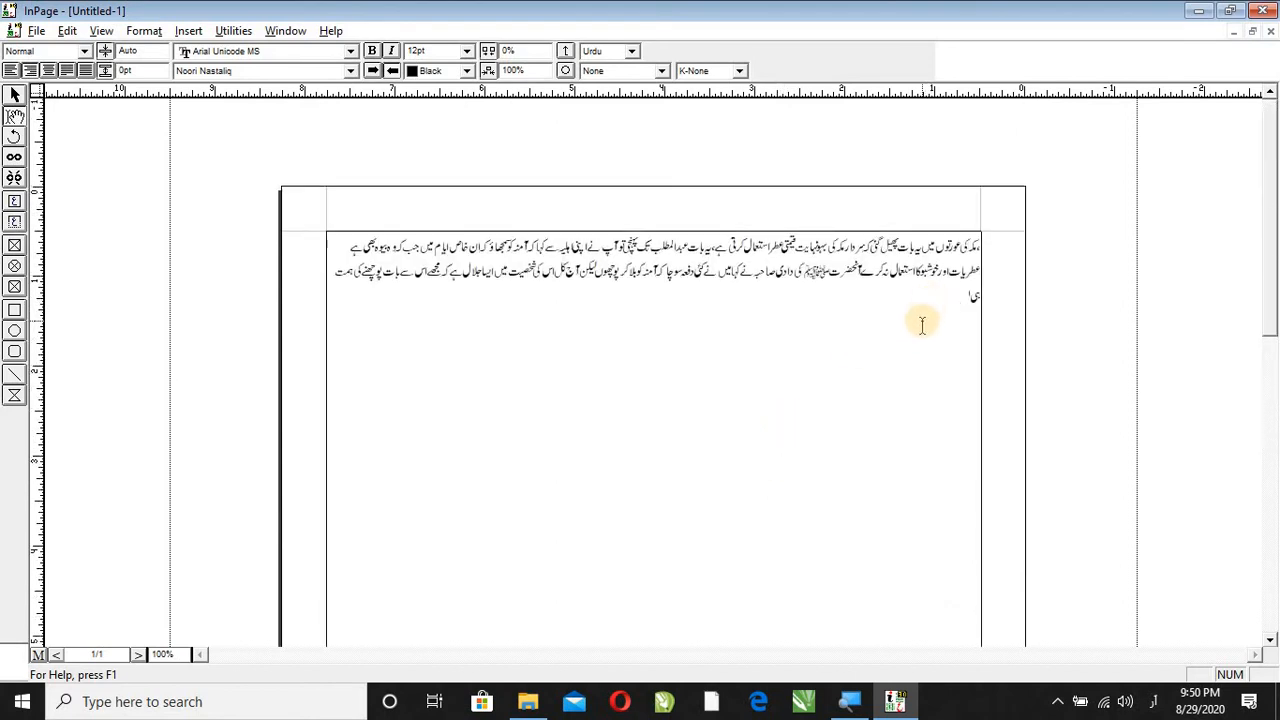
scroll(922, 313, "down", 10)
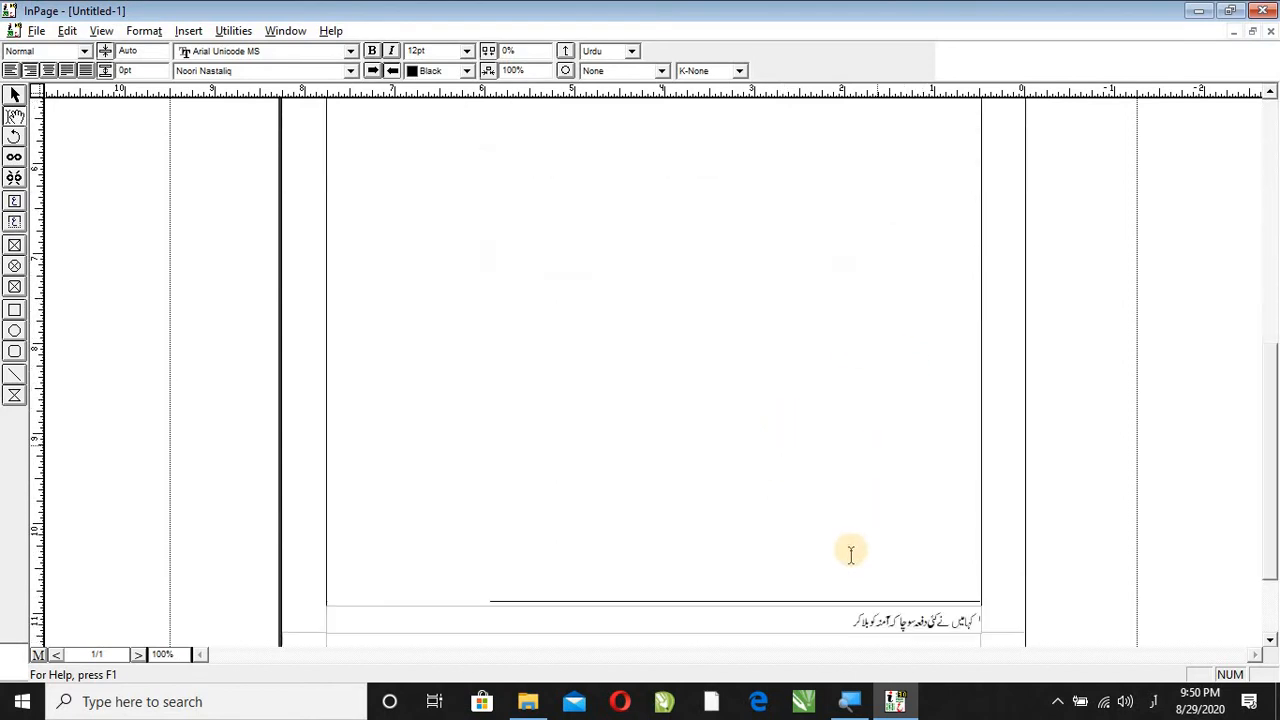
scroll(917, 303, "up", 10)
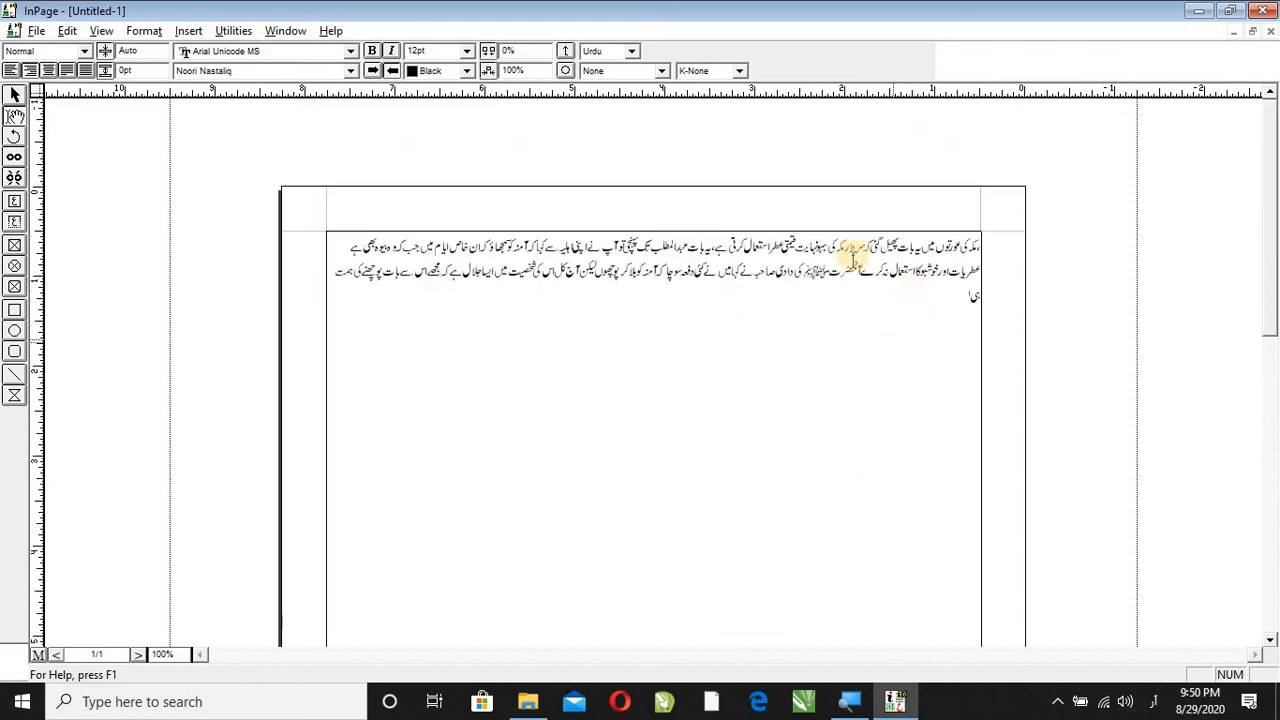
Copy the phrase "کئی دفعہ سوچا کہ آمنہ کو بلا کر پوچھوں لیکن آج" from the second body line and paste it on a new line below the body text
left_click_drag(706, 273, 569, 274)
right_click(588, 265)
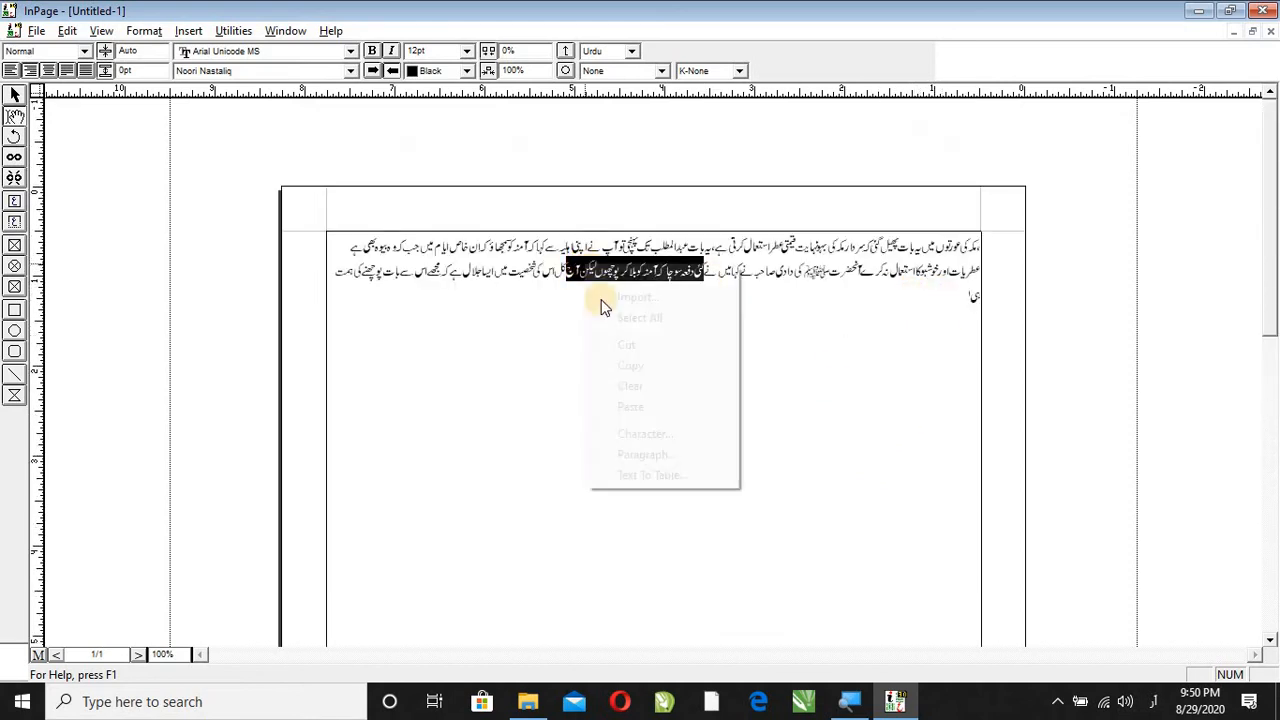
left_click(650, 366)
left_click(909, 299)
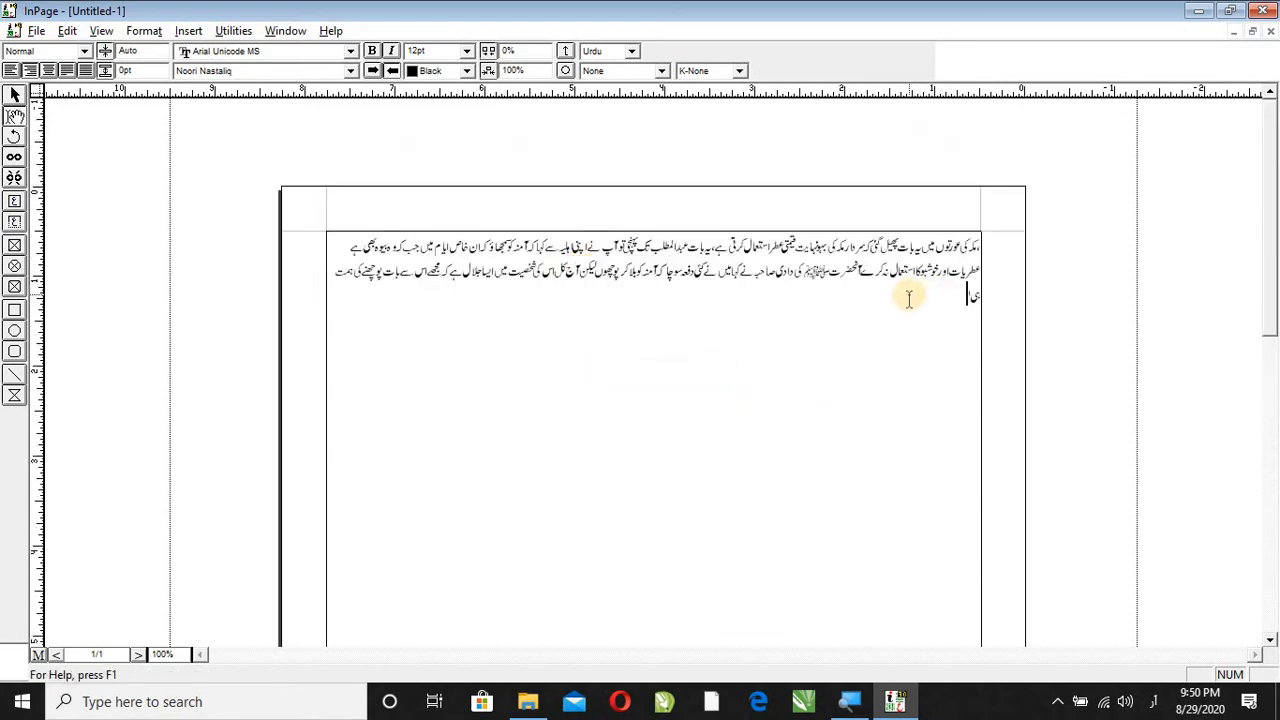
key("Return")
key("ctrl+v")
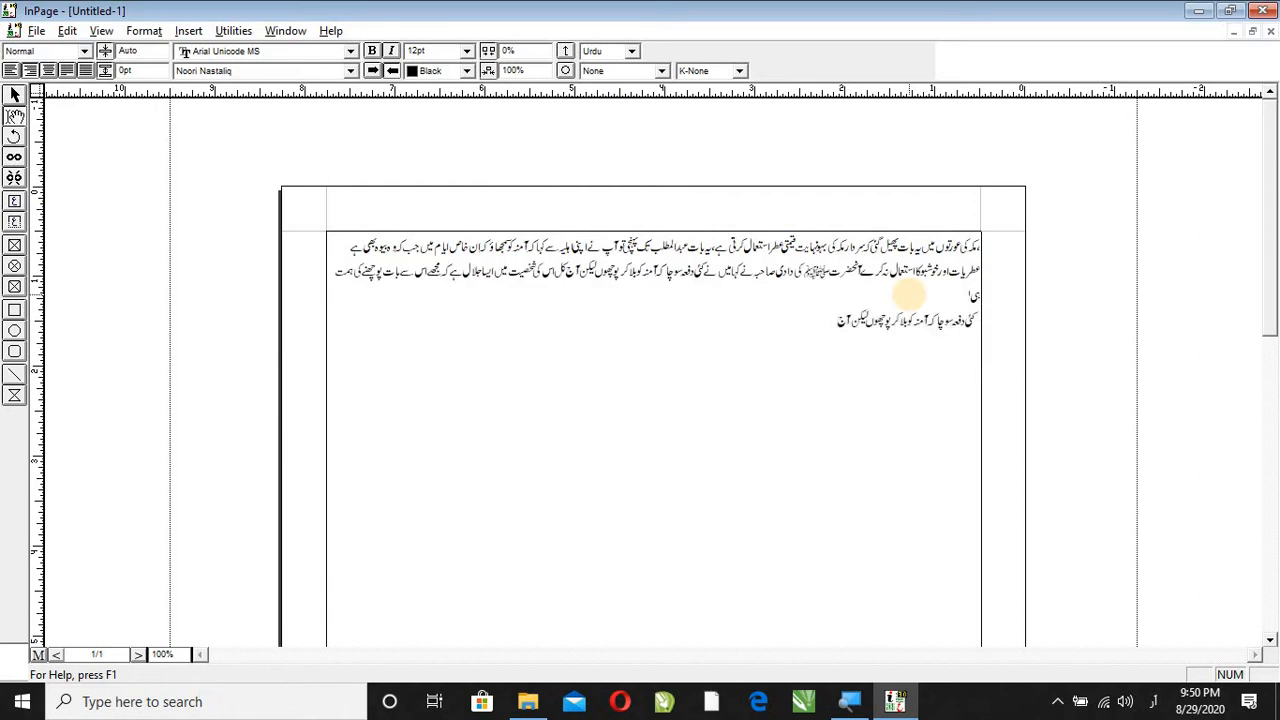
Insert a second footnote at the end of the pasted line and enter "ف اھد" as its text at the page foot
left_click(190, 33)
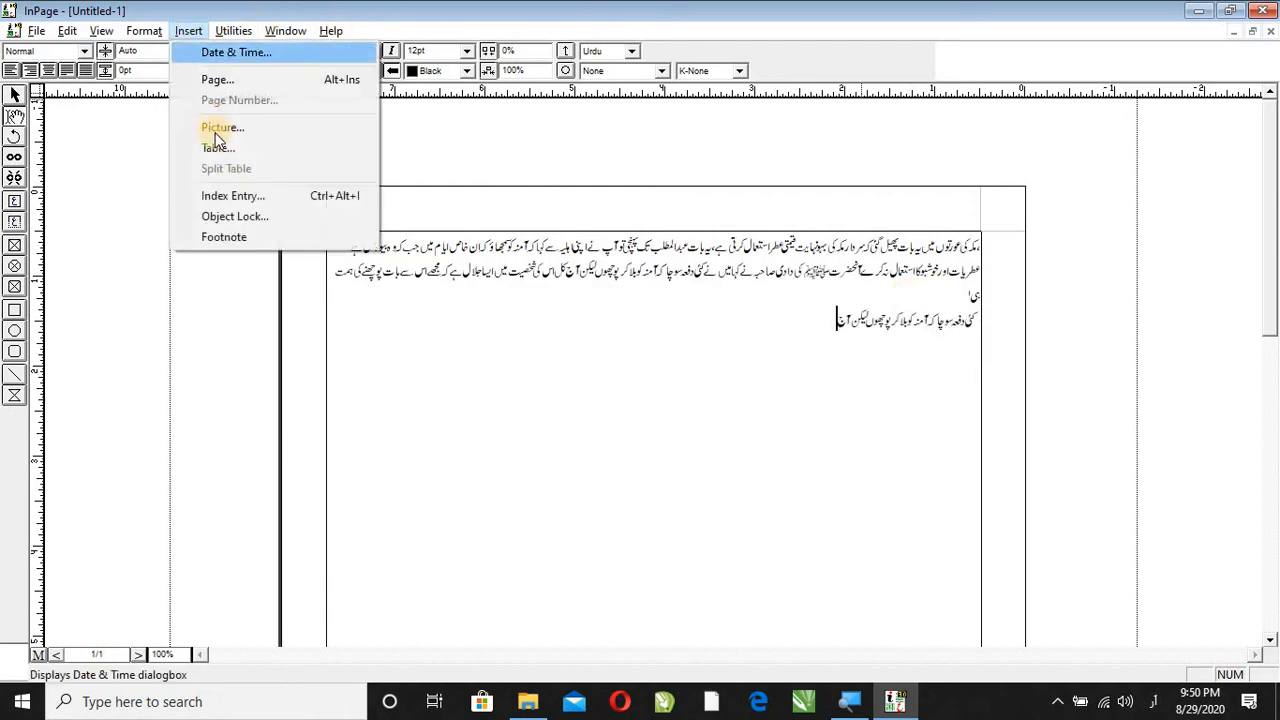
left_click(246, 238)
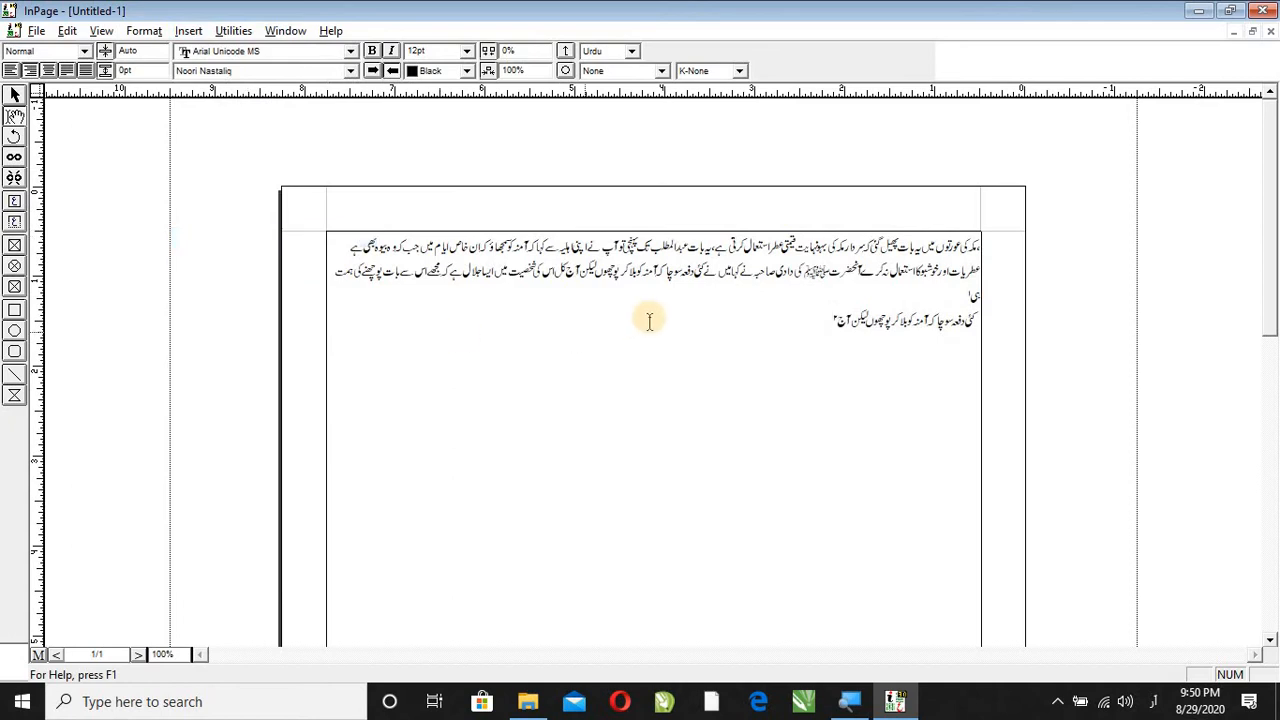
key("ctrl+2")
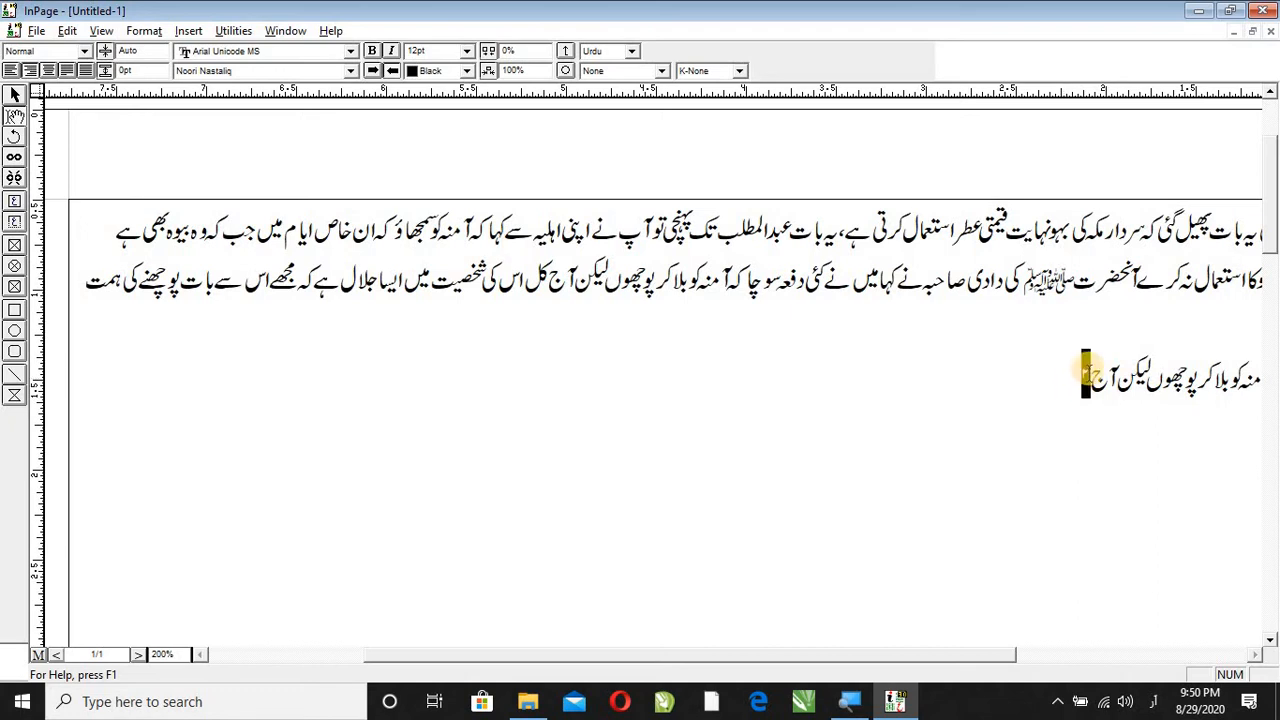
scroll(885, 347, "down", 10)
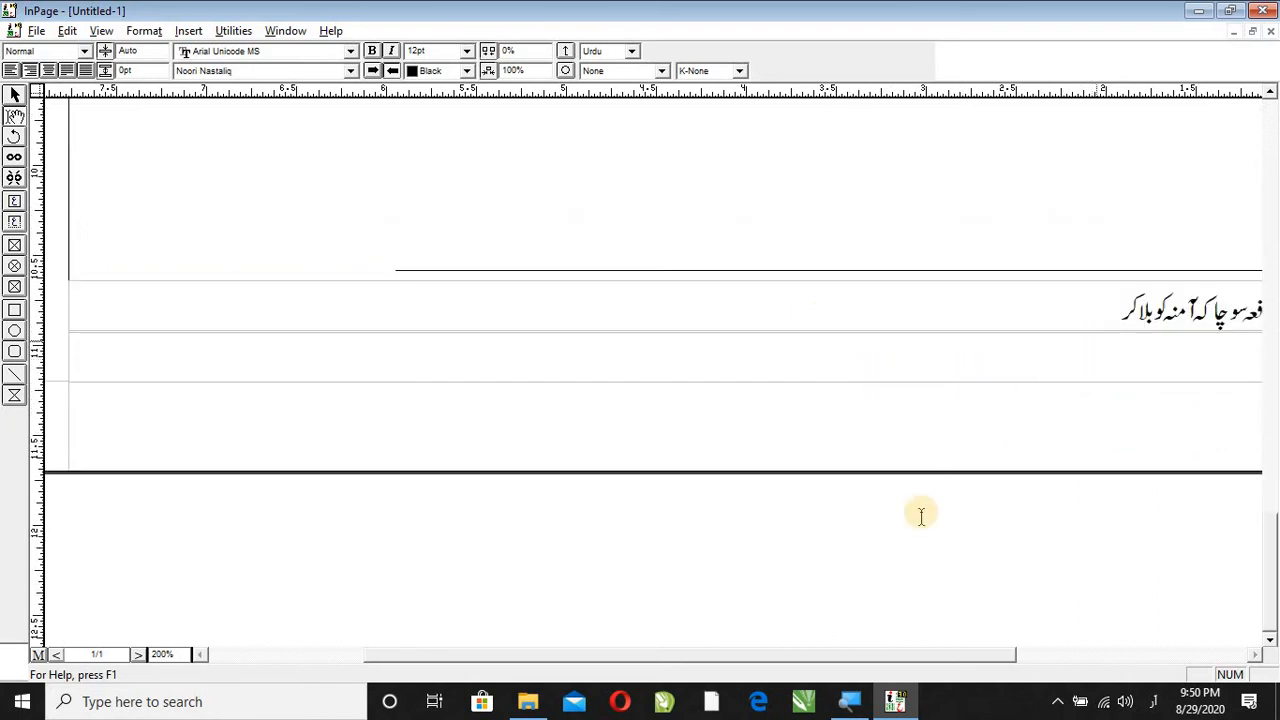
left_click_drag(913, 660, 991, 658)
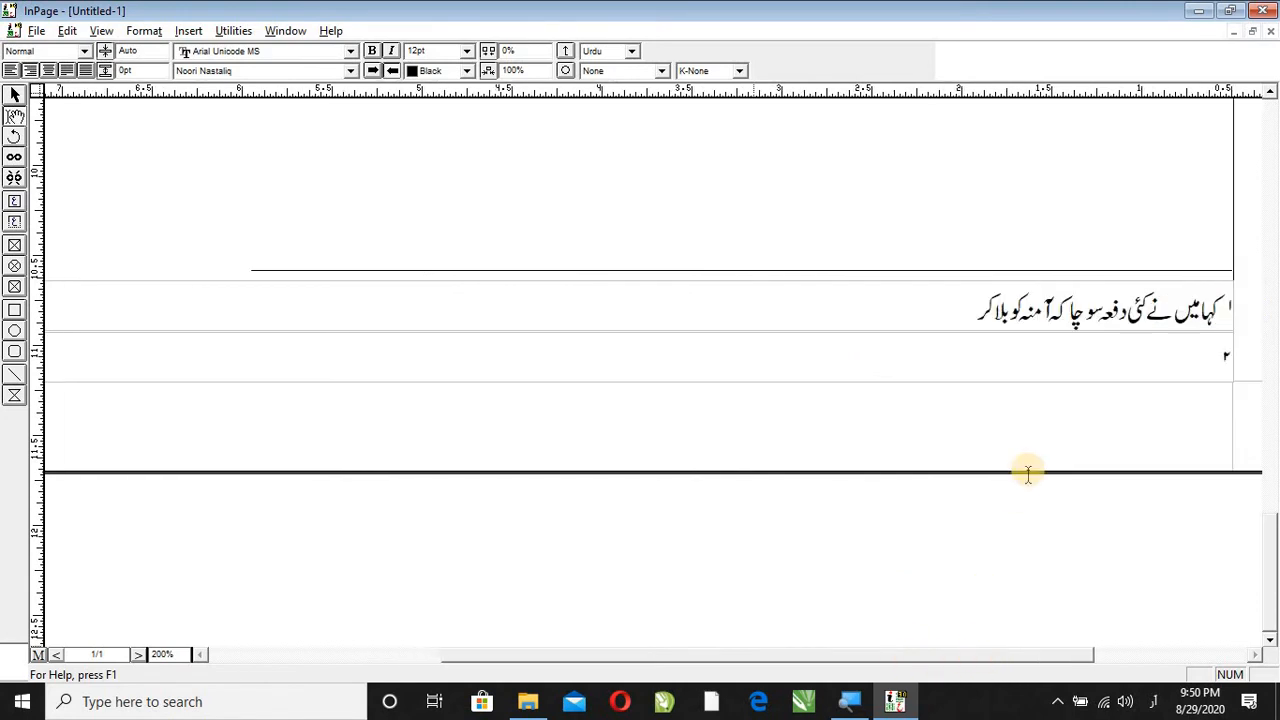
left_click(1200, 356)
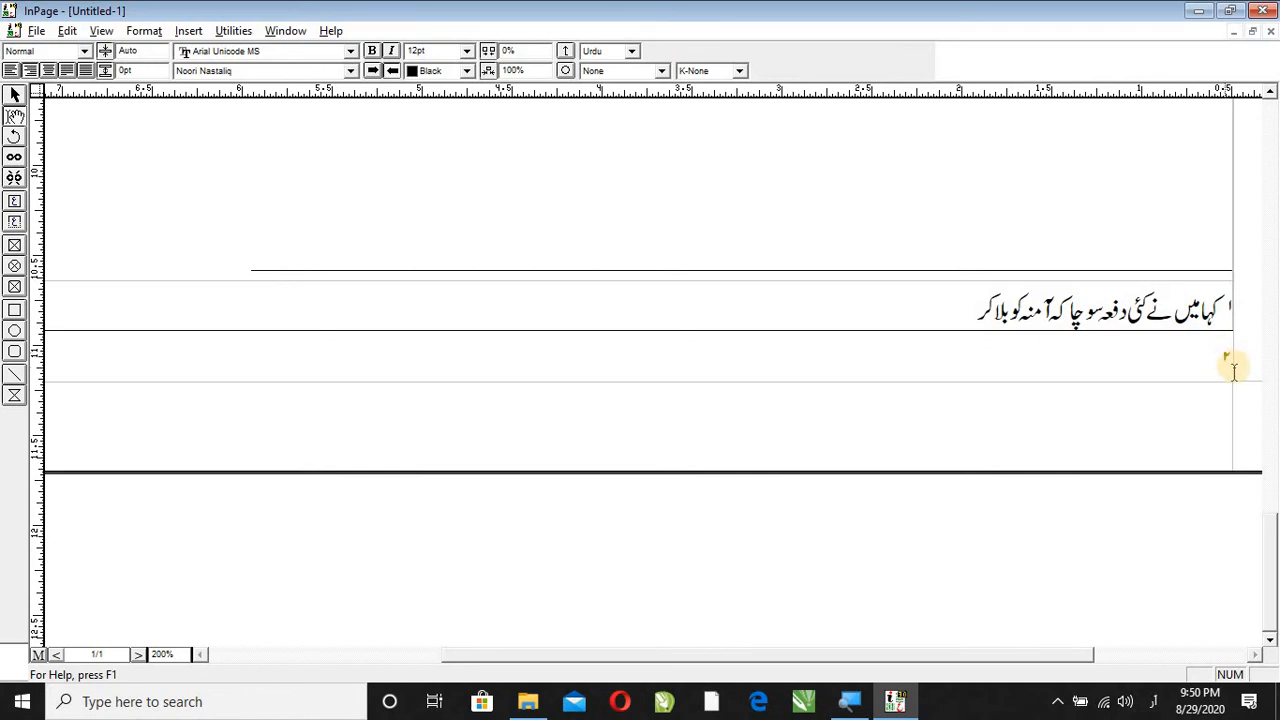
left_click_drag(1226, 353, 1202, 355)
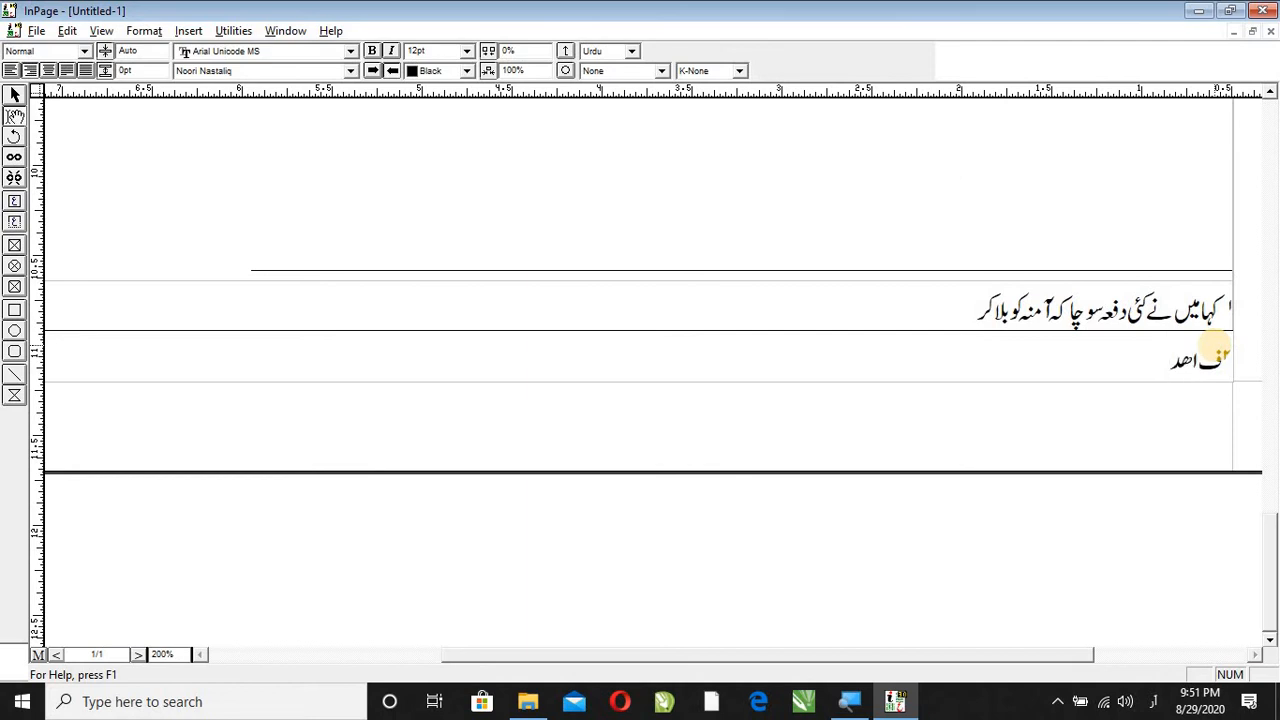
Copy the phrase "فعہ سوچا کہ آمنہ کو بلا" from the second body line and paste it on a new line after footnote reference 2
scroll(1100, 345, "up", 20)
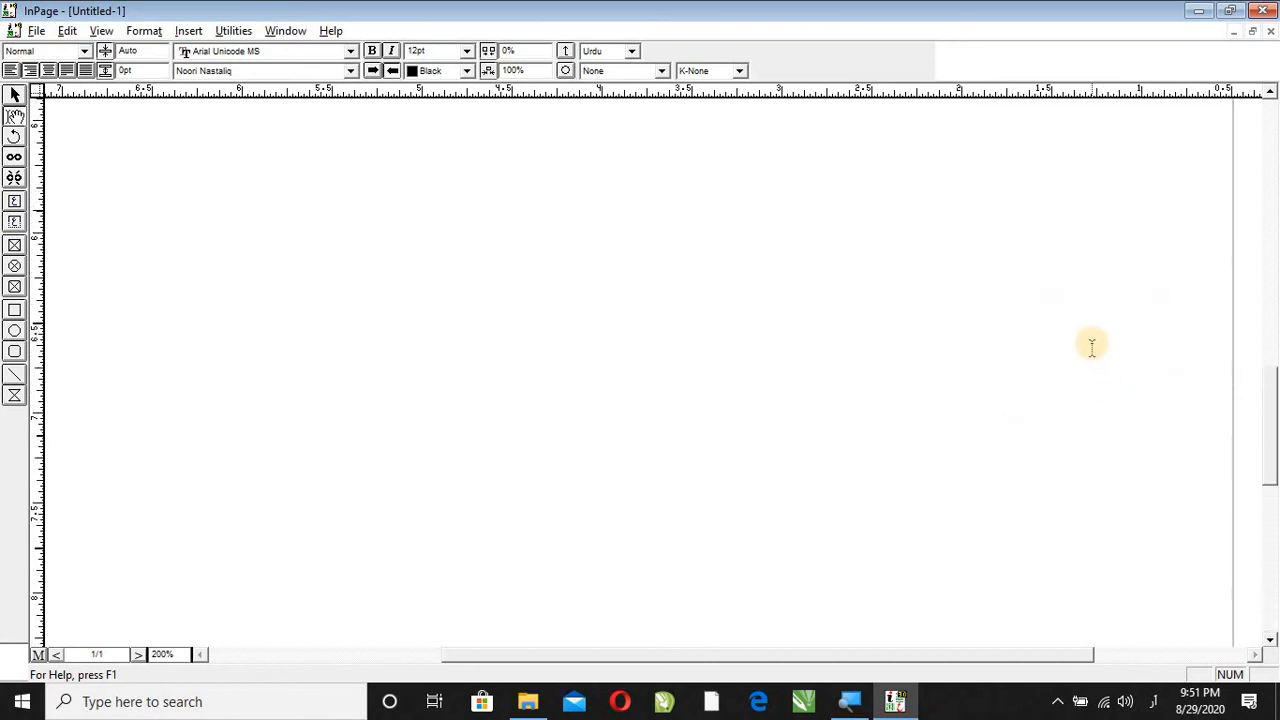
left_click(893, 538)
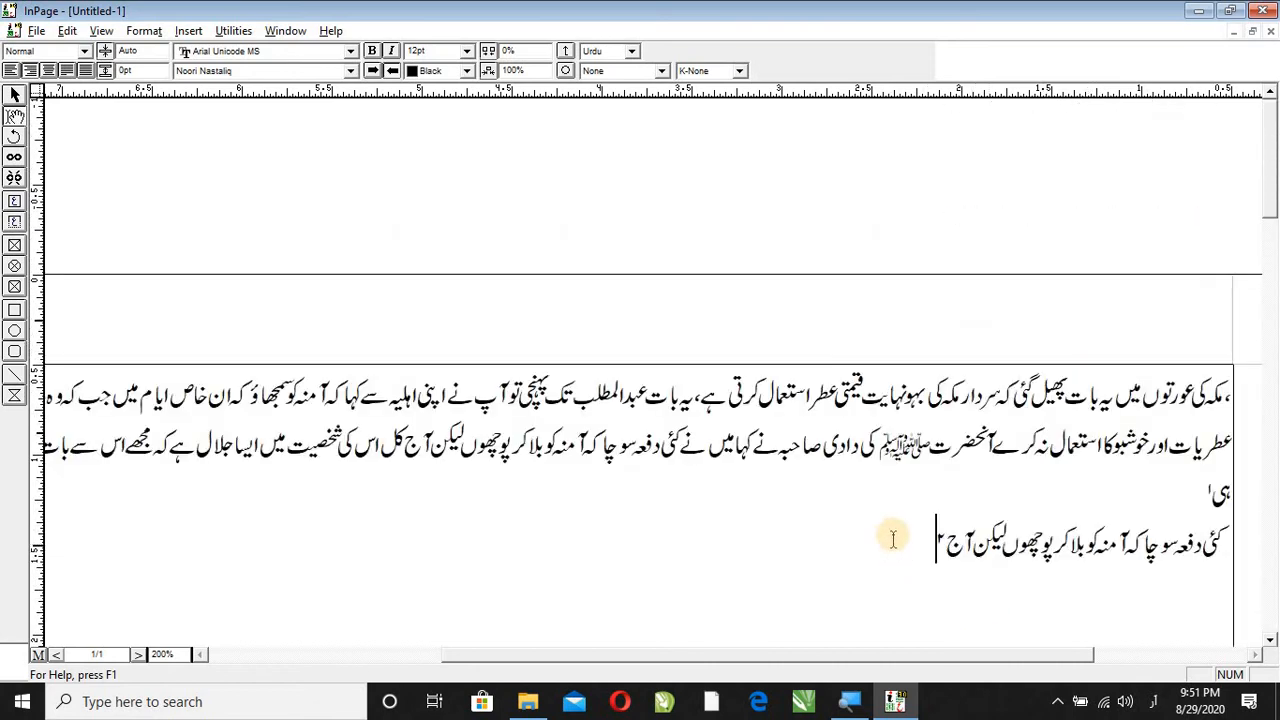
scroll(893, 538, "down", 3)
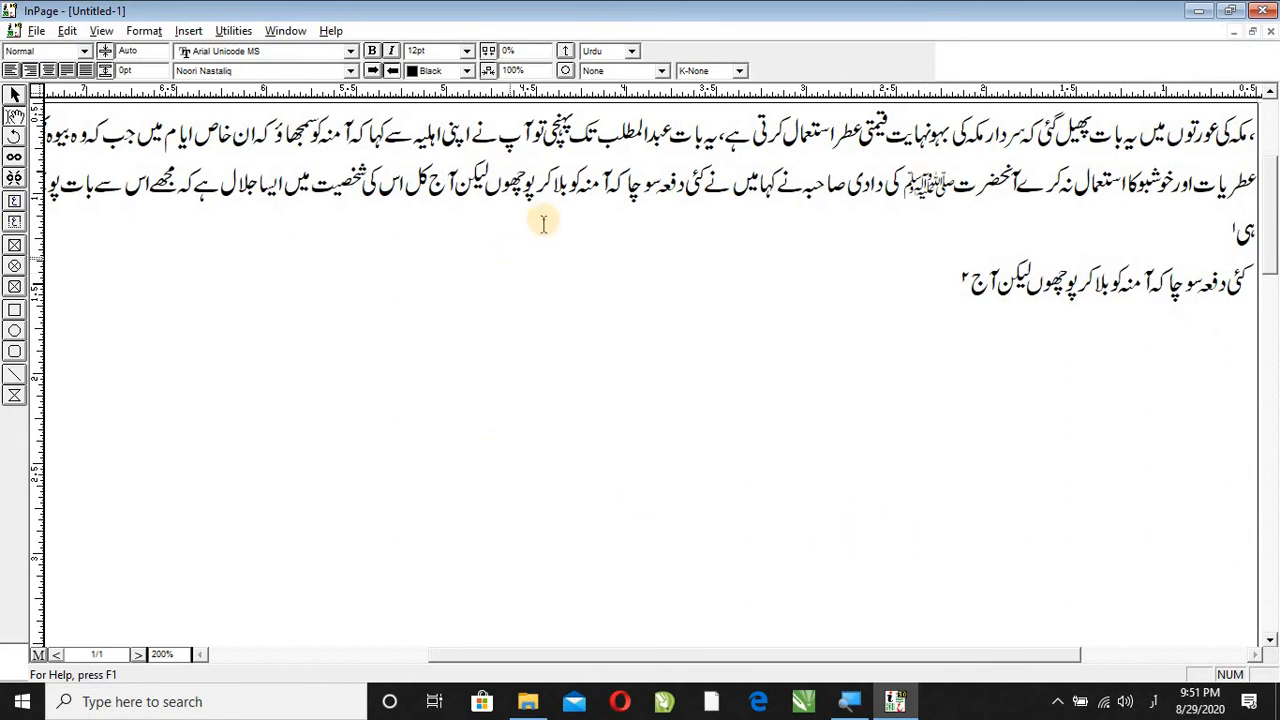
left_click_drag(556, 188, 650, 208)
right_click(650, 208)
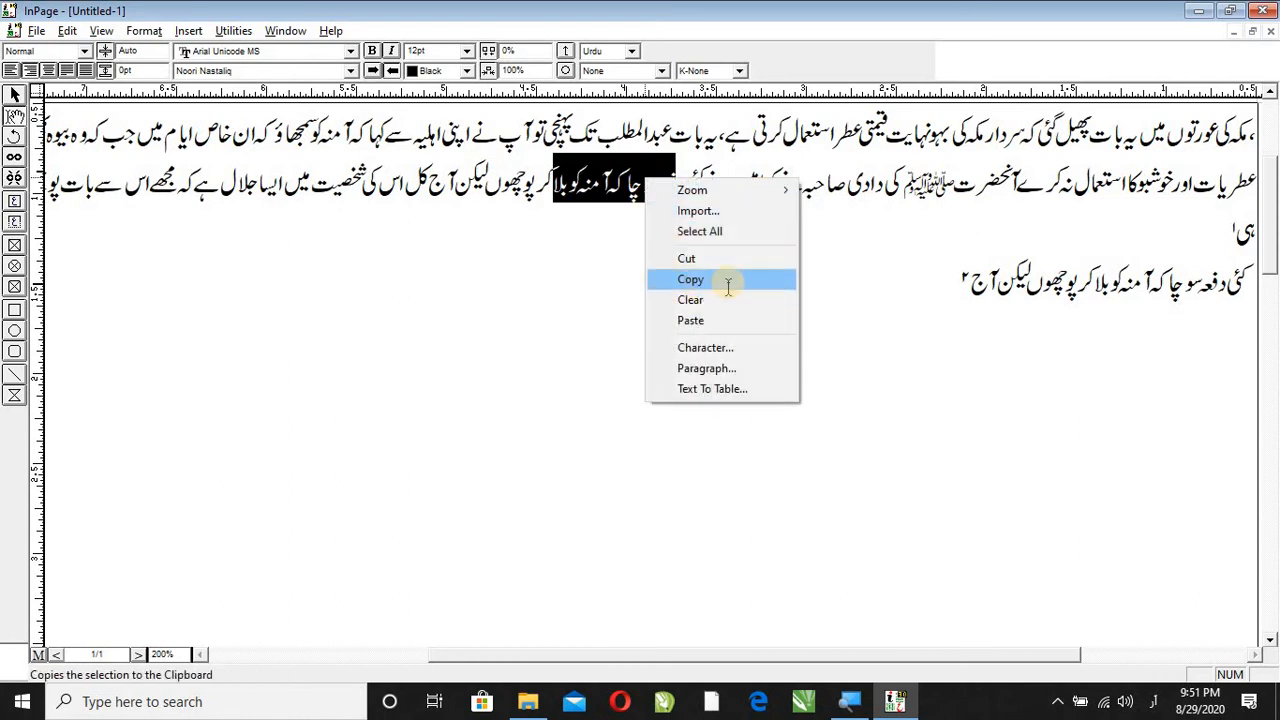
left_click(729, 280)
left_click(905, 285)
key("Return")
key("ctrl+v")
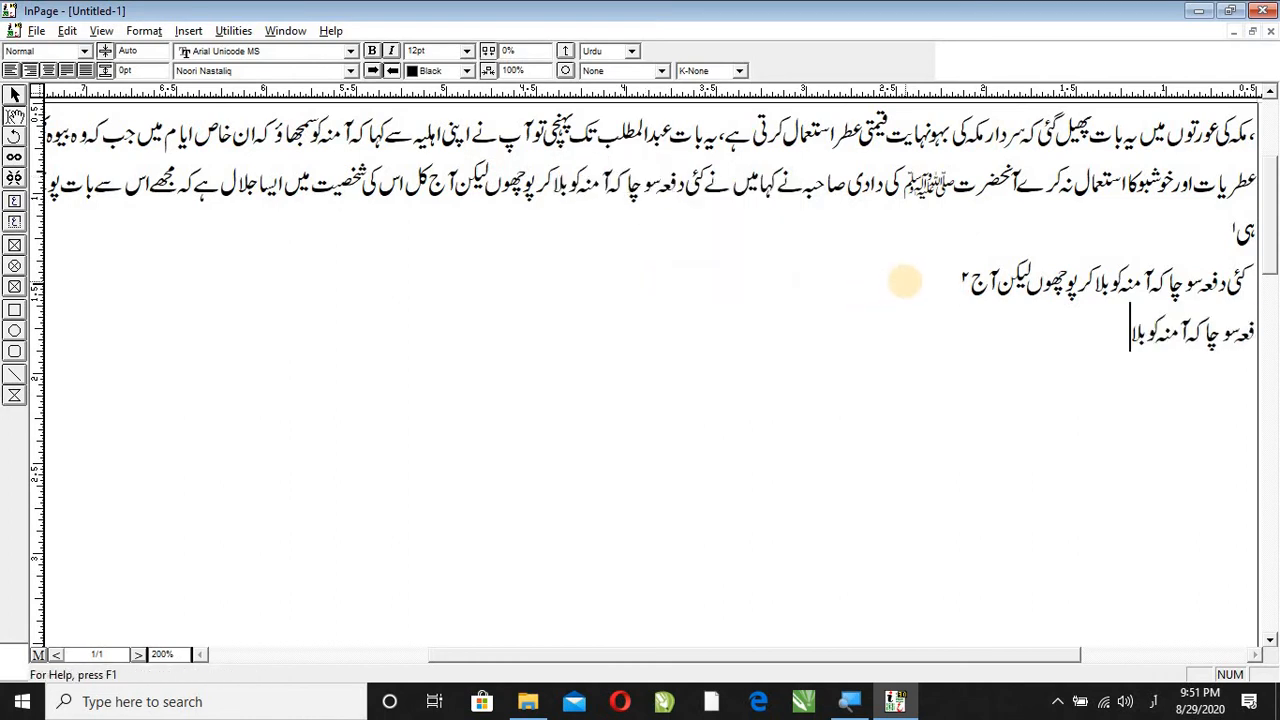
Insert a third footnote after the last pasted line and enter "گ" as its text
left_click(189, 31)
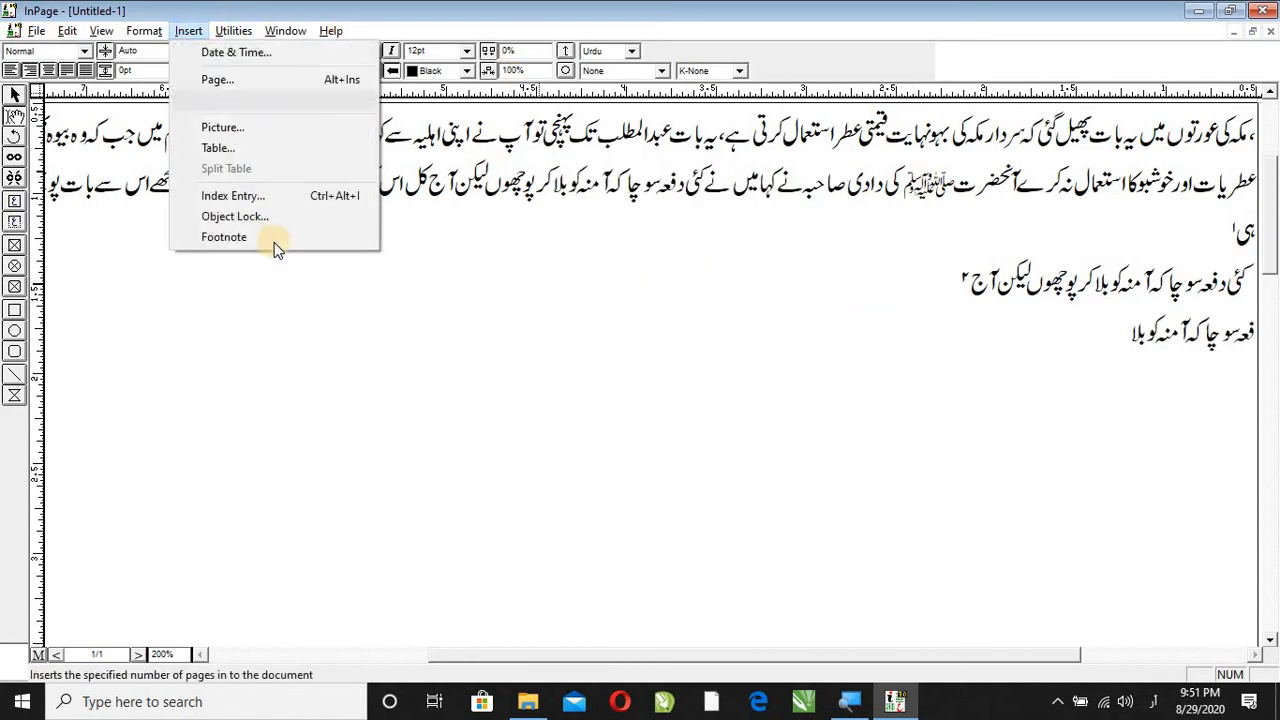
left_click(356, 245)
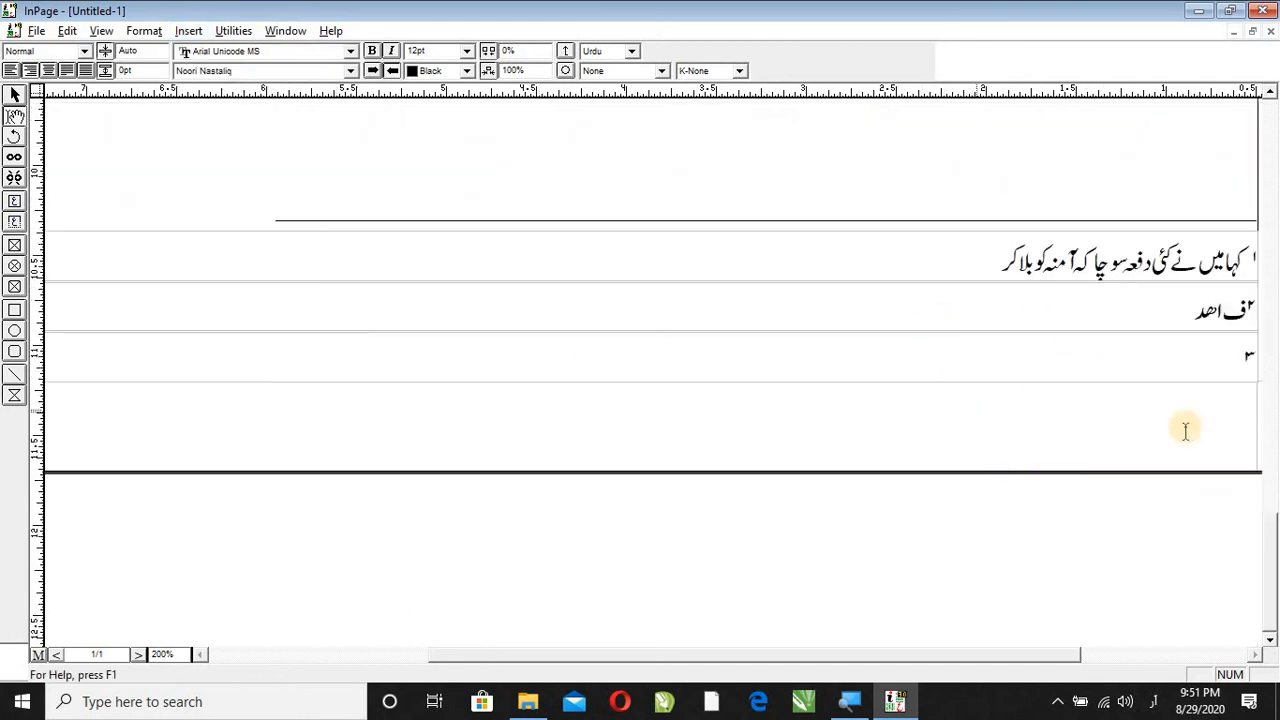
left_click(1229, 366)
left_click_drag(1250, 356, 1227, 352)
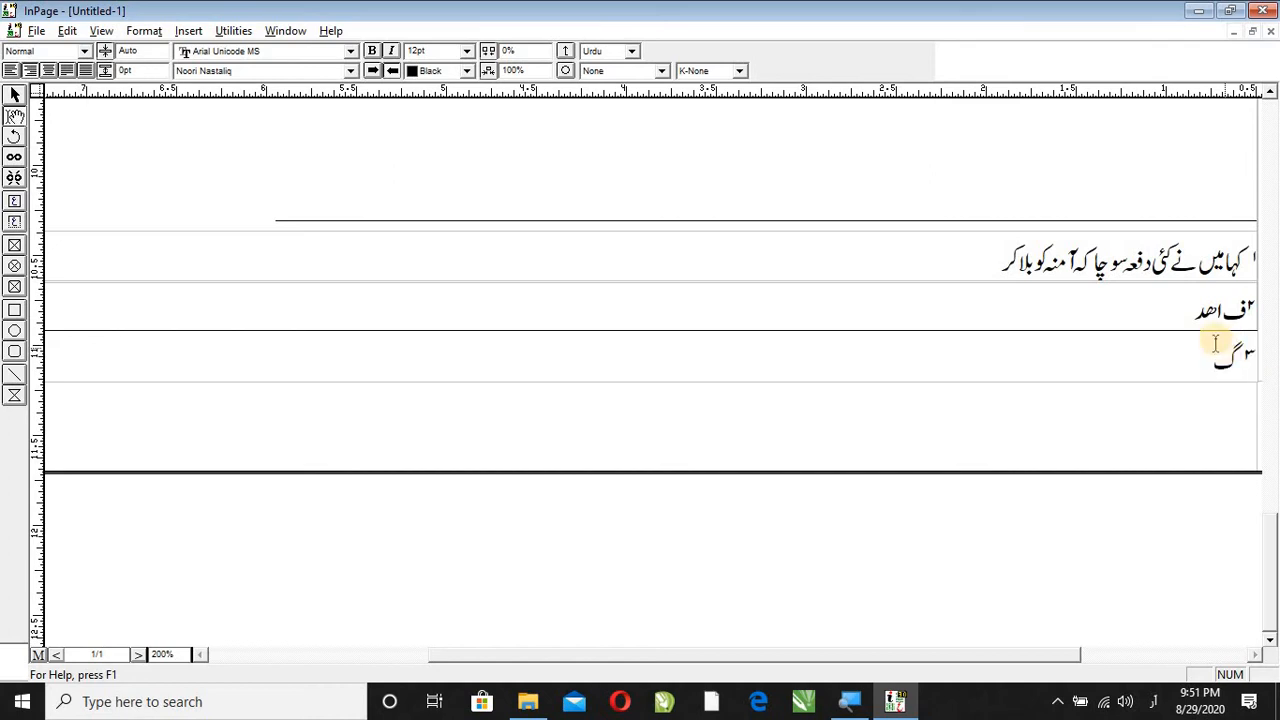
Highlight the three footnotes at the page foot one after another to compare them
left_click_drag(1258, 342, 1208, 316)
left_click(1101, 305)
left_click_drag(899, 260, 1220, 273)
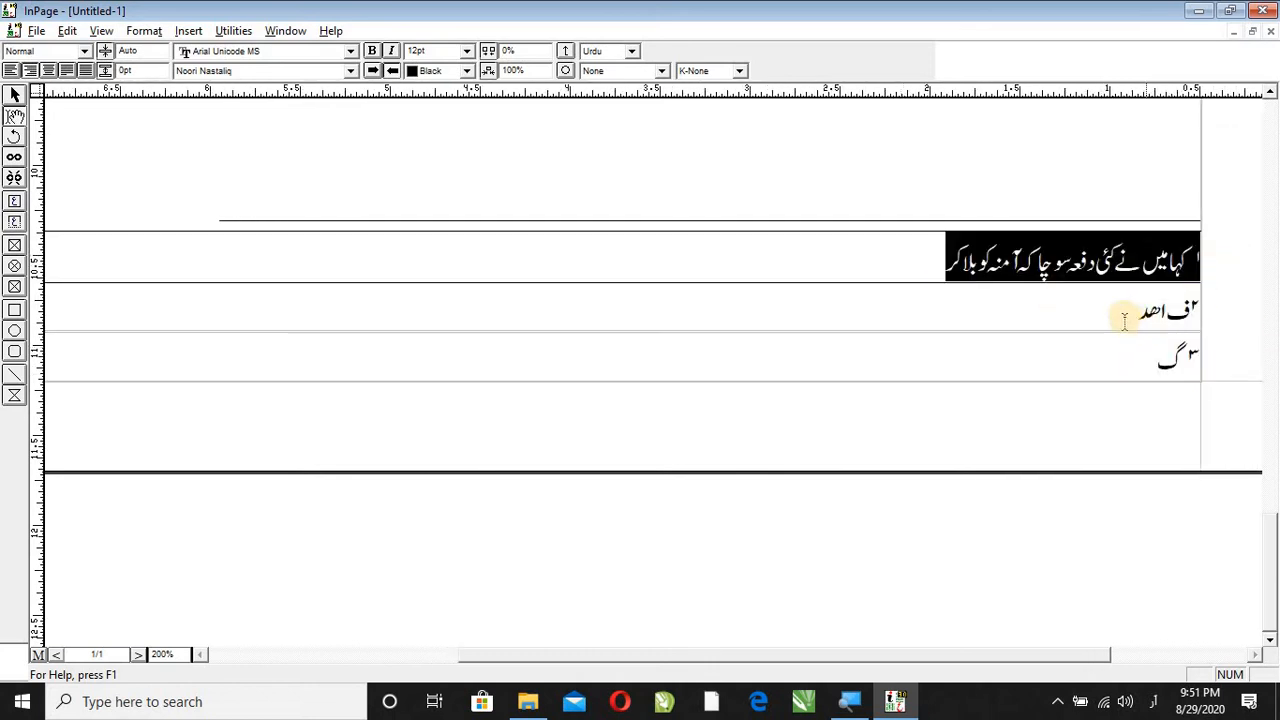
left_click_drag(1124, 317, 1074, 346)
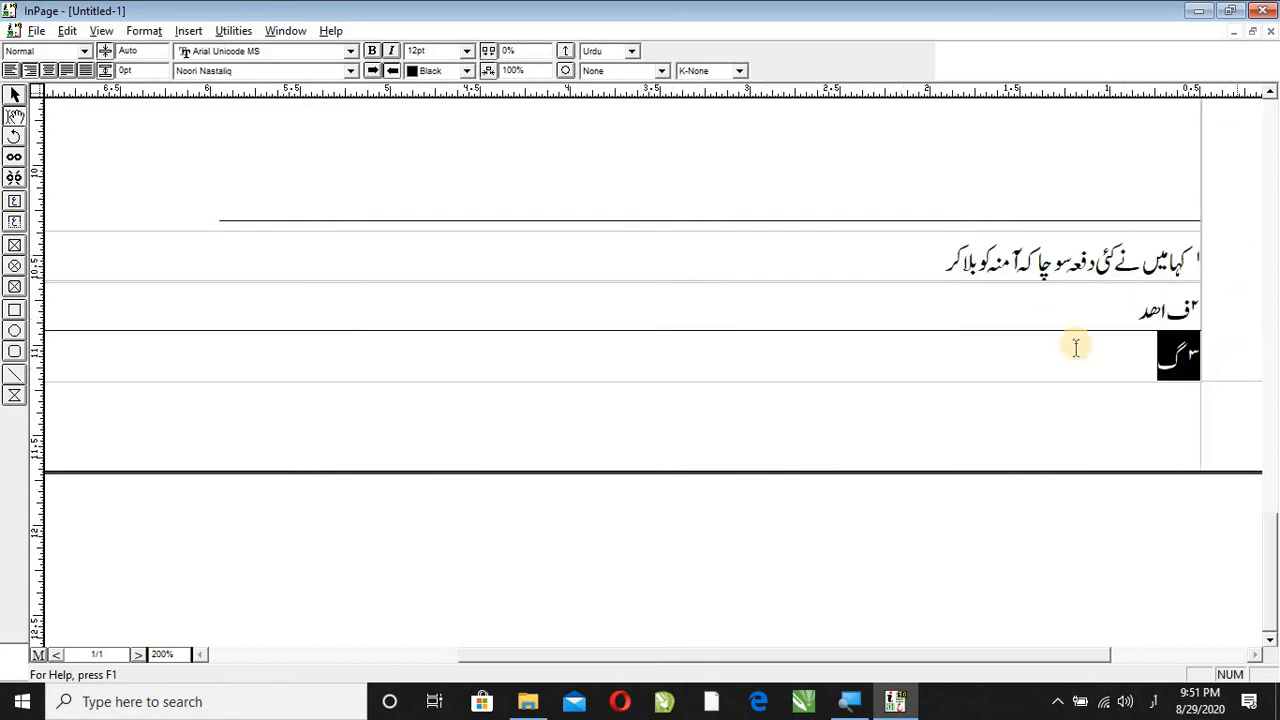
left_click(1016, 266)
left_click_drag(920, 262, 1208, 257)
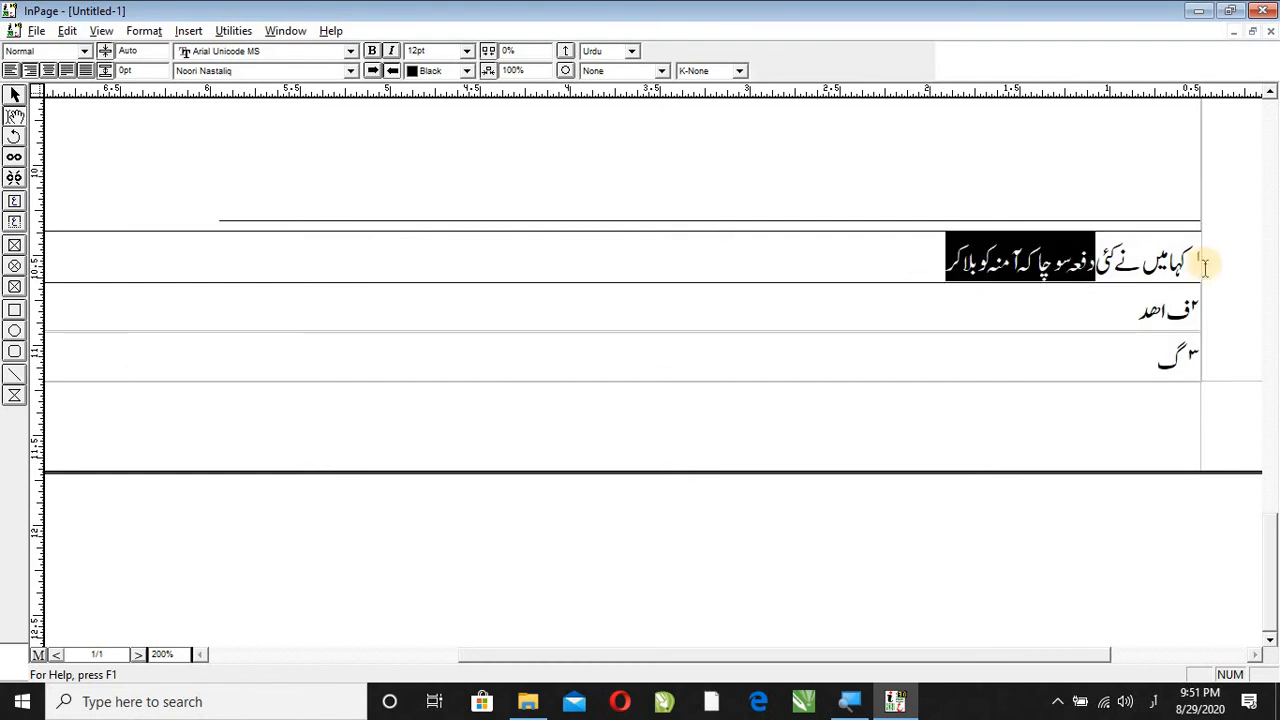
left_click_drag(1134, 323, 1212, 326)
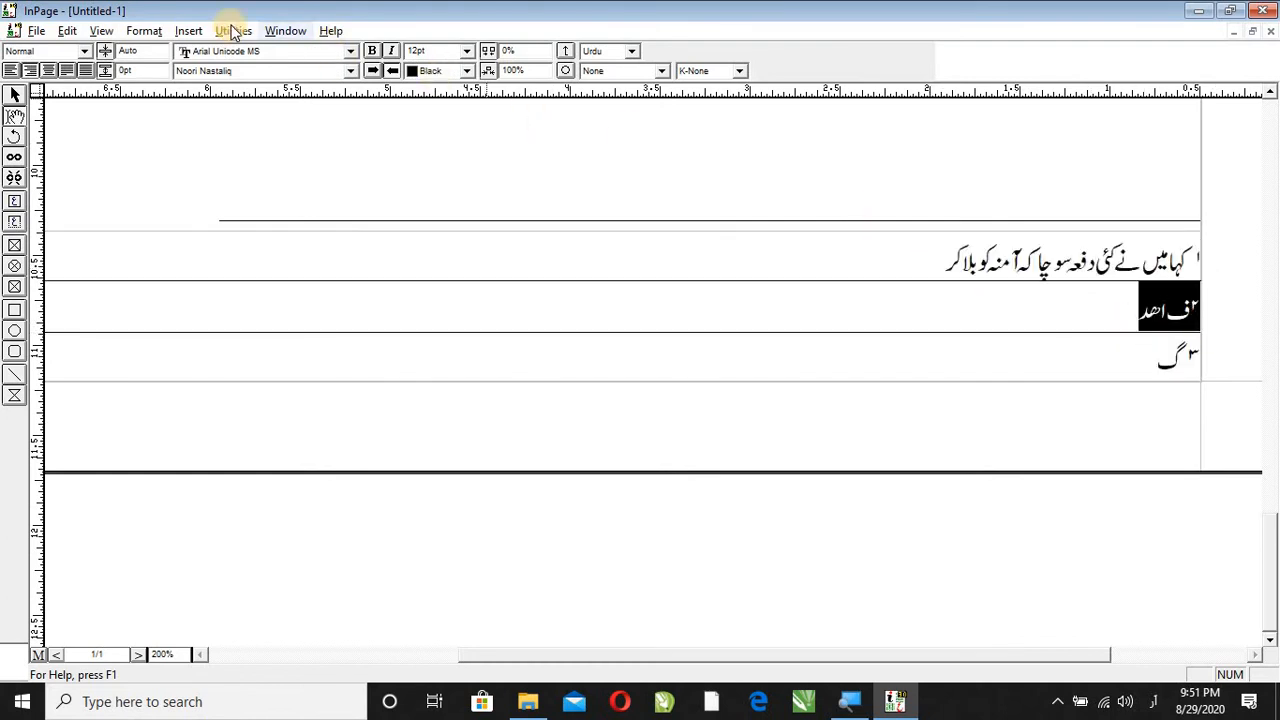
Switch to the "Book seerat FNAL withoyt taqreez" document and highlight the body text on page 27
left_click(285, 30)
left_click(337, 190)
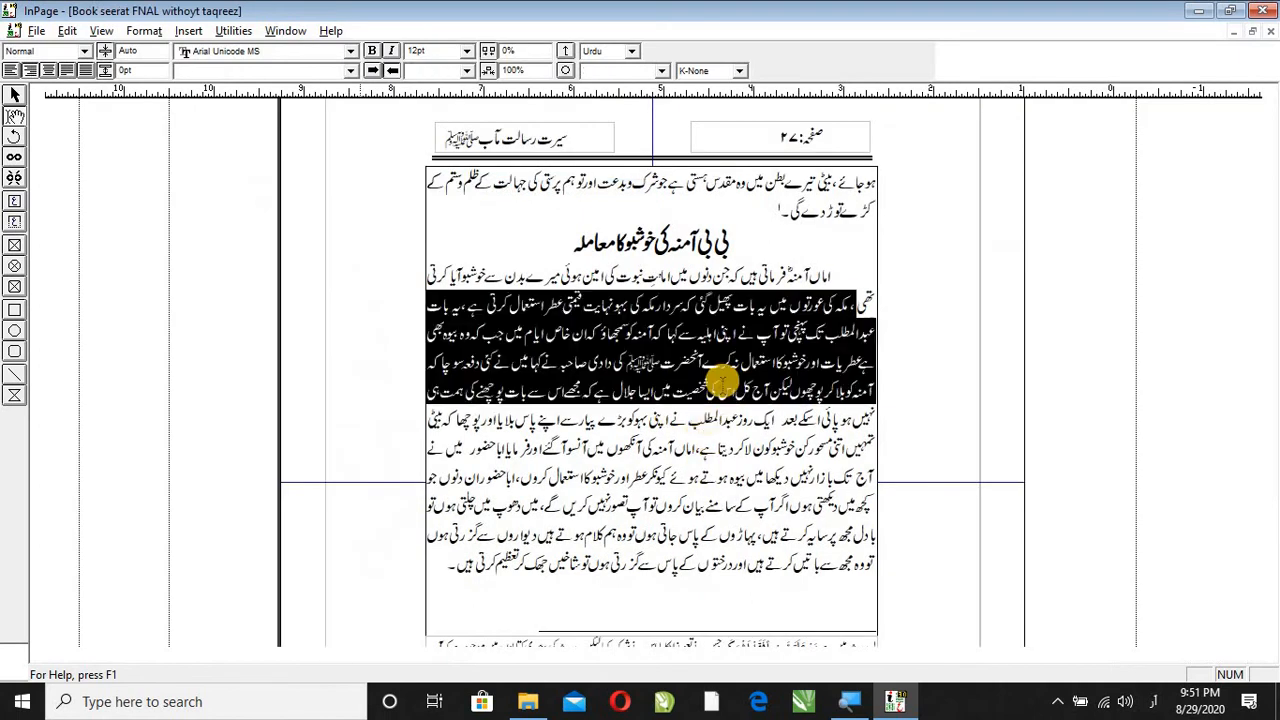
left_click(686, 418)
left_click_drag(448, 562, 808, 362)
left_click(800, 362)
Examine the footnote paragraph below the separator line on page 27 of the book, highlighting its full text
scroll(790, 362, "down", 5)
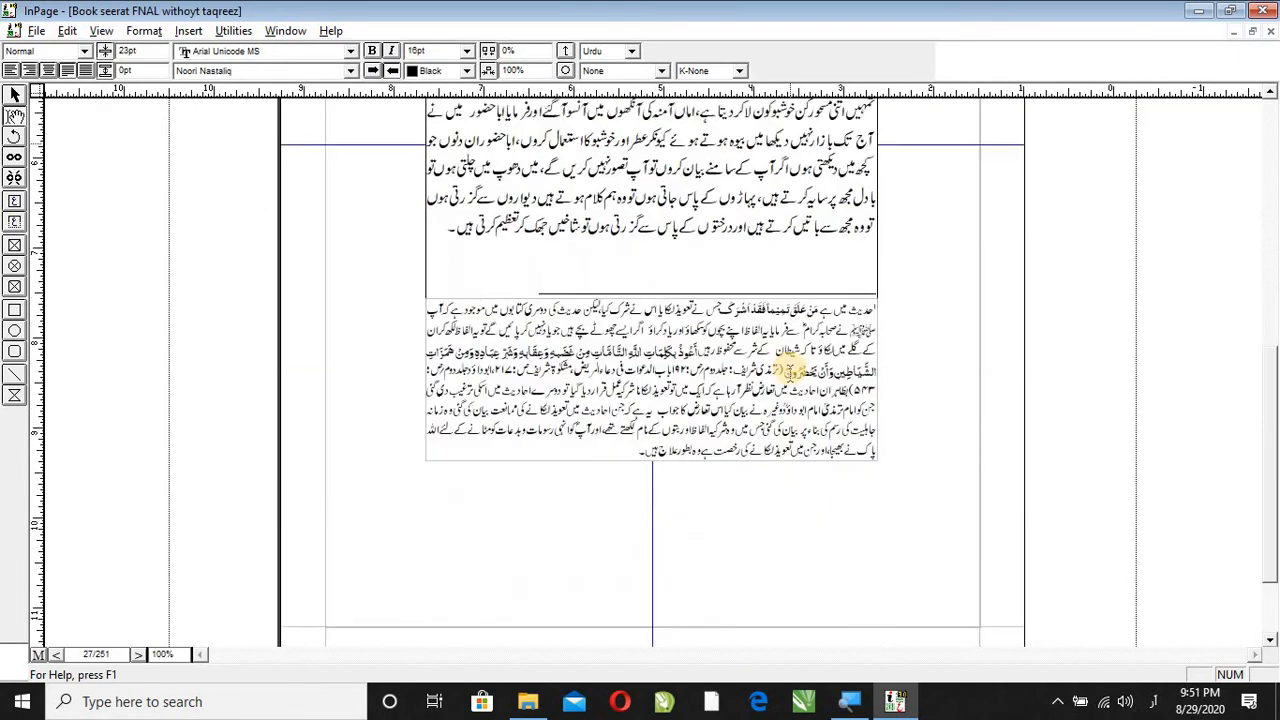
scroll(770, 340, "up", 3)
scroll(768, 333, "down", 3)
left_click_drag(609, 363, 897, 216)
left_click(812, 256)
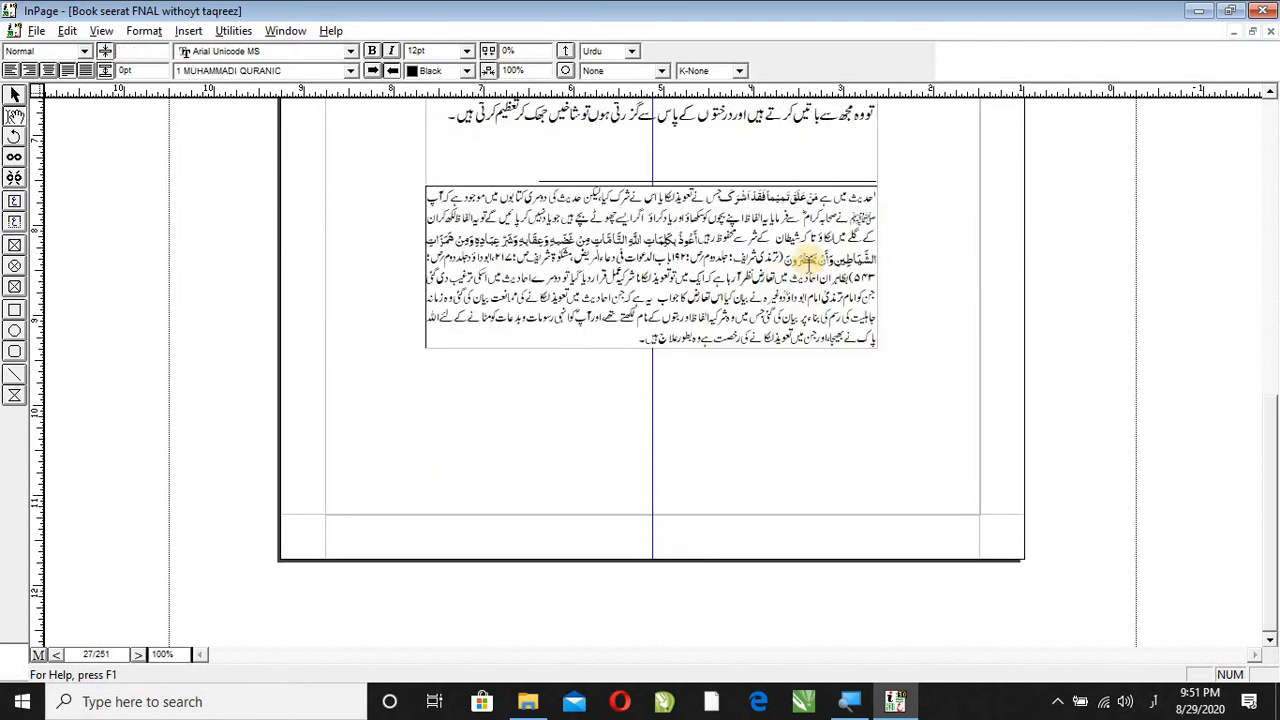
left_click_drag(643, 340, 885, 200)
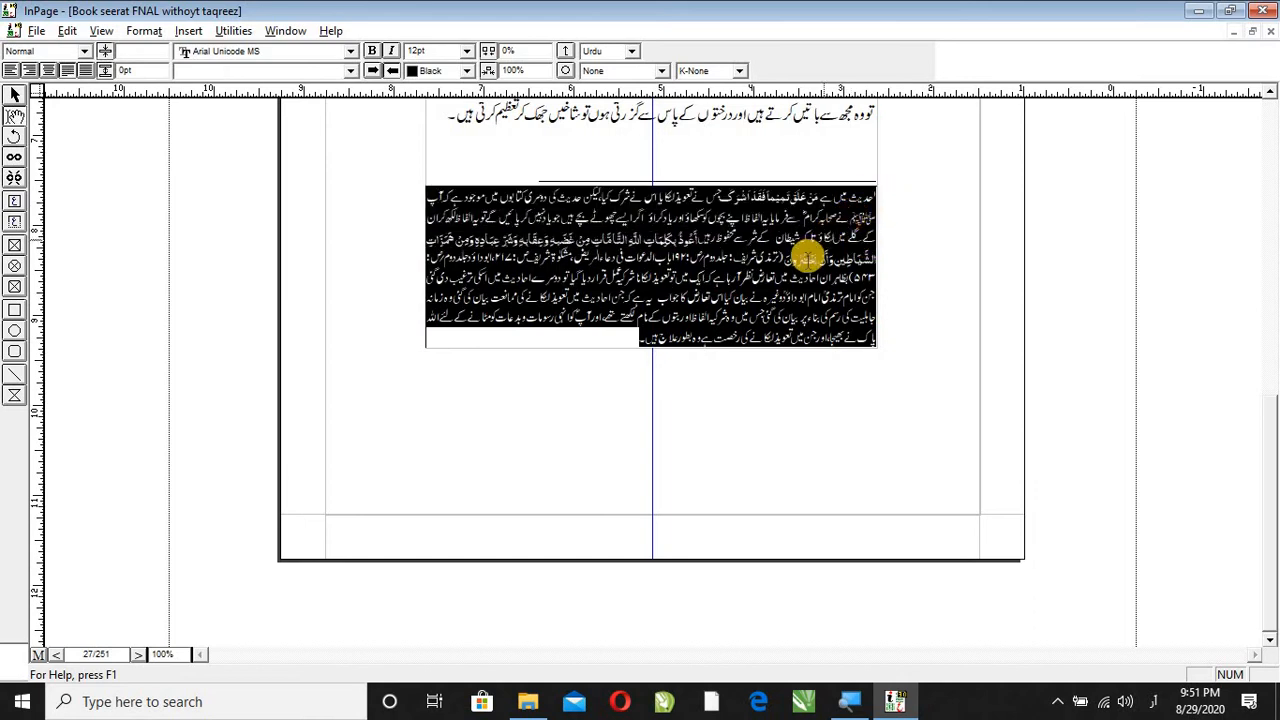
left_click_drag(648, 340, 846, 226)
left_click(678, 172)
Return to the Untitled-1 document and highlight its footnotes in turn to check their text size
left_click(285, 31)
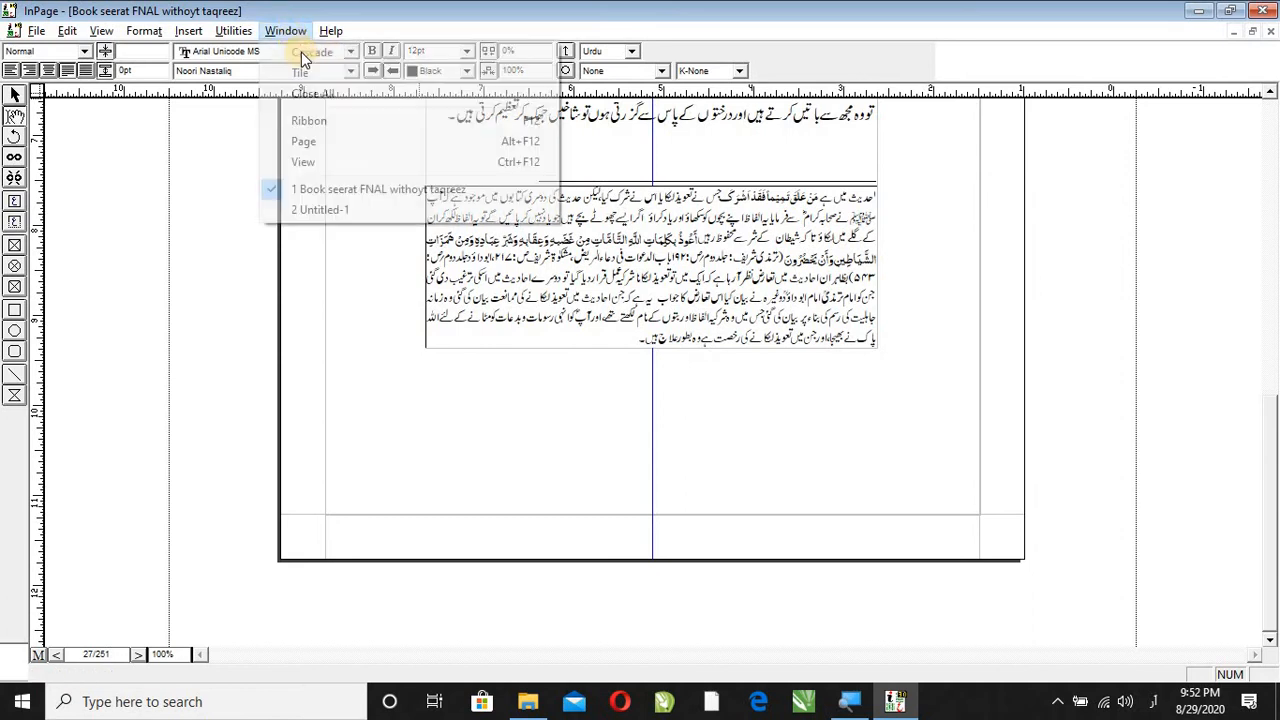
left_click(345, 210)
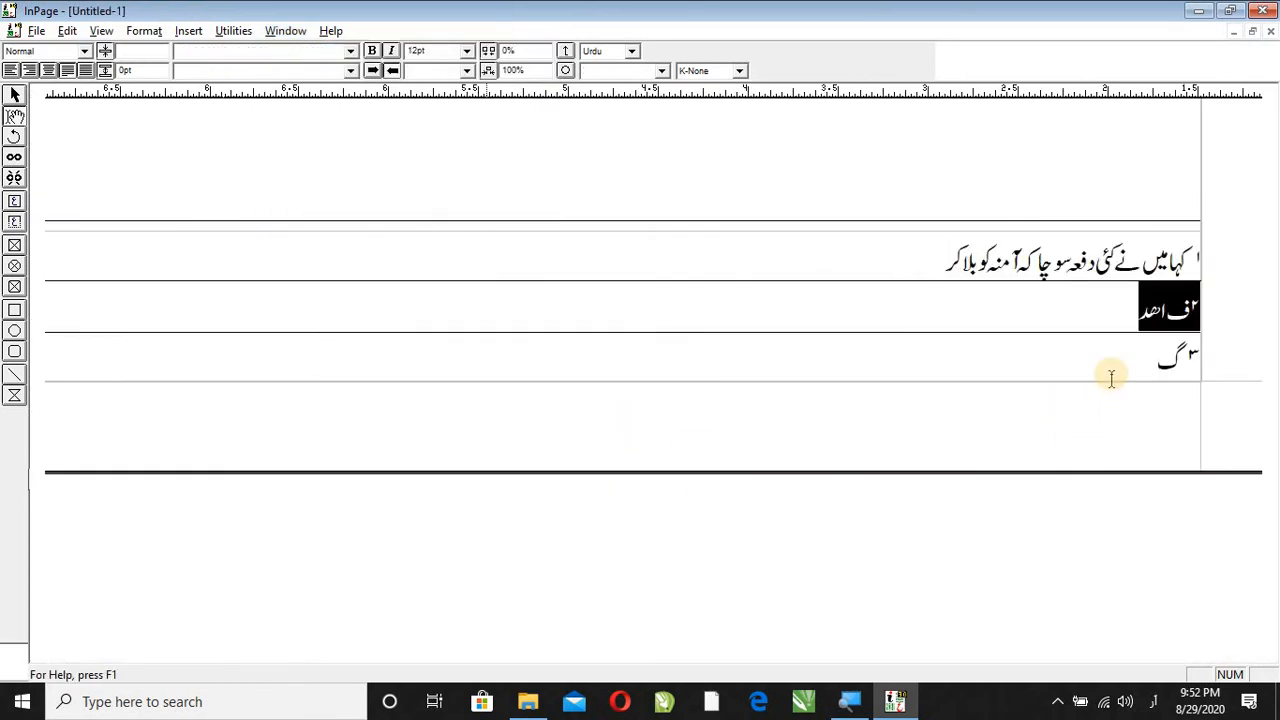
left_click_drag(1122, 366, 1230, 355)
left_click_drag(1128, 318, 1220, 306)
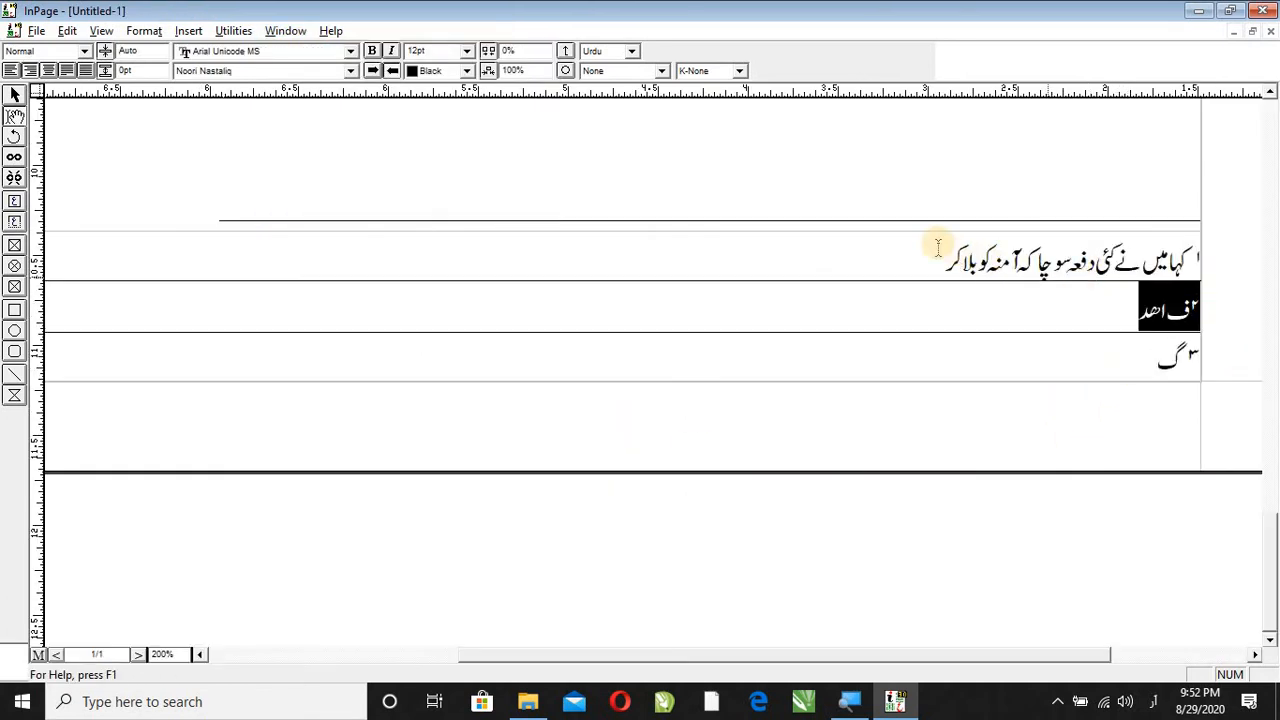
left_click_drag(940, 249, 1272, 270)
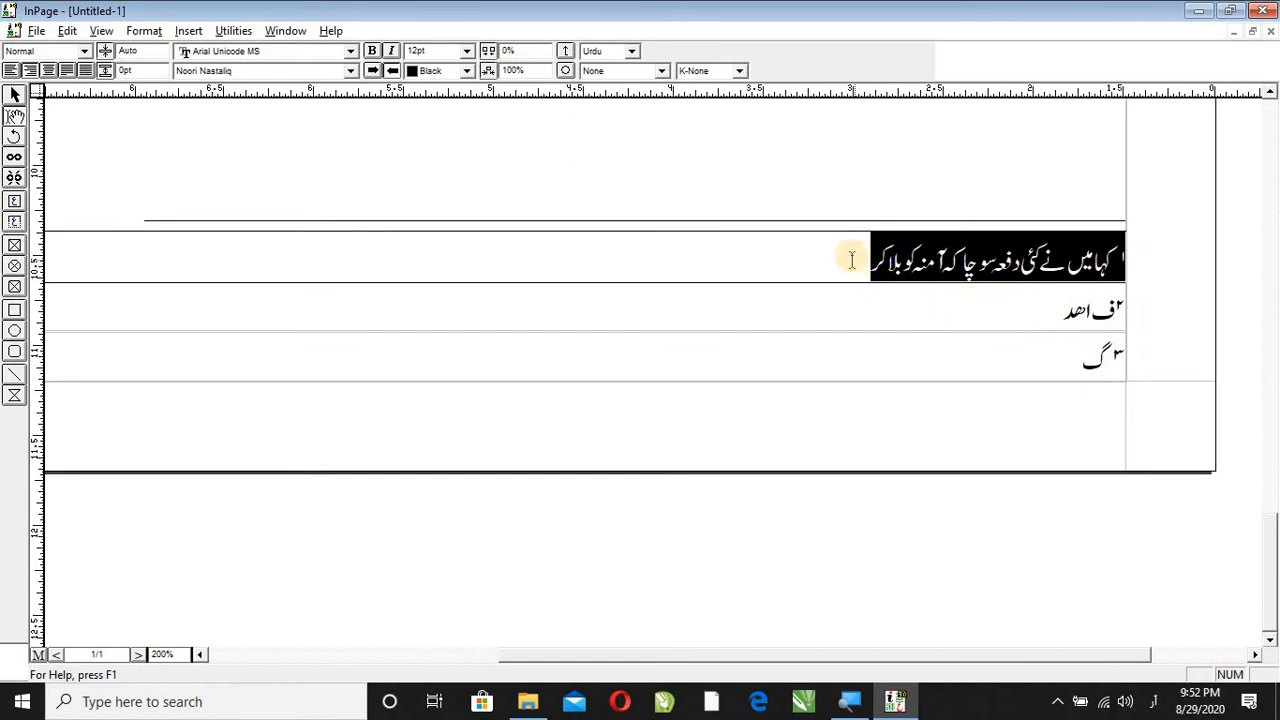
left_click_drag(854, 258, 1140, 265)
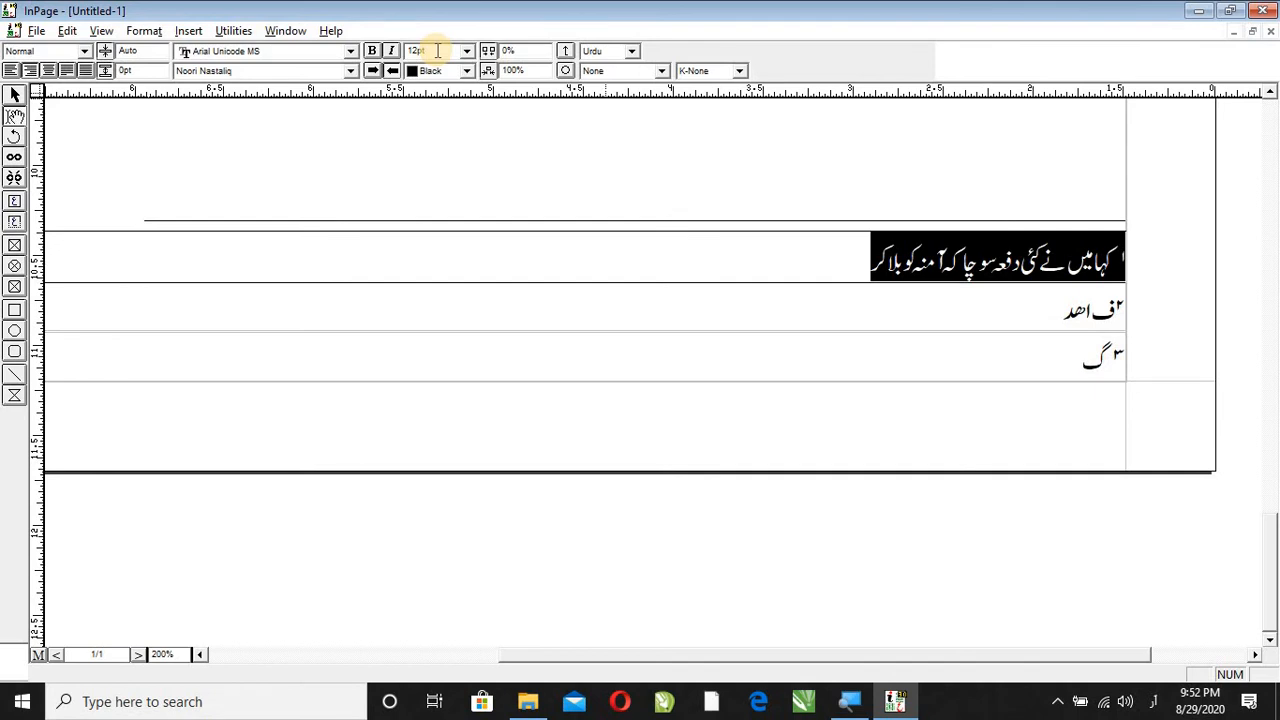
left_click_drag(1020, 309, 1149, 294)
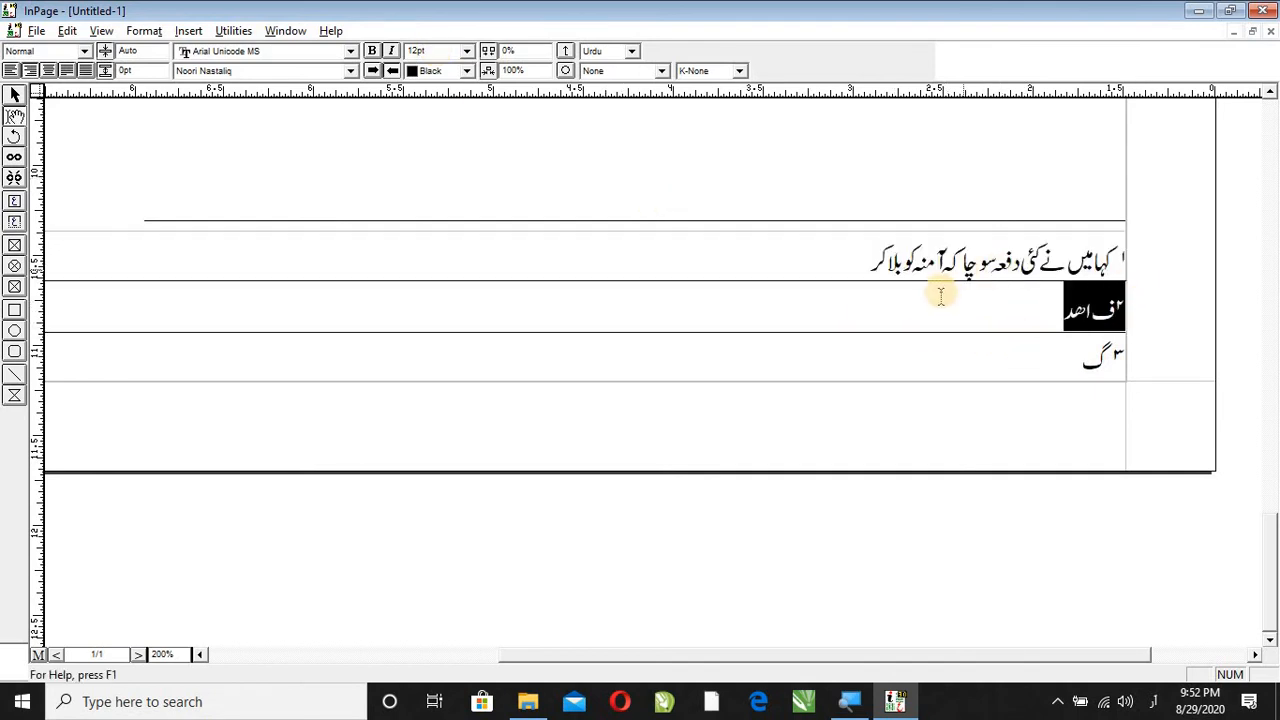
Set the font size of the whole body text to 18pt
scroll(938, 300, "up", 15)
left_click(879, 324)
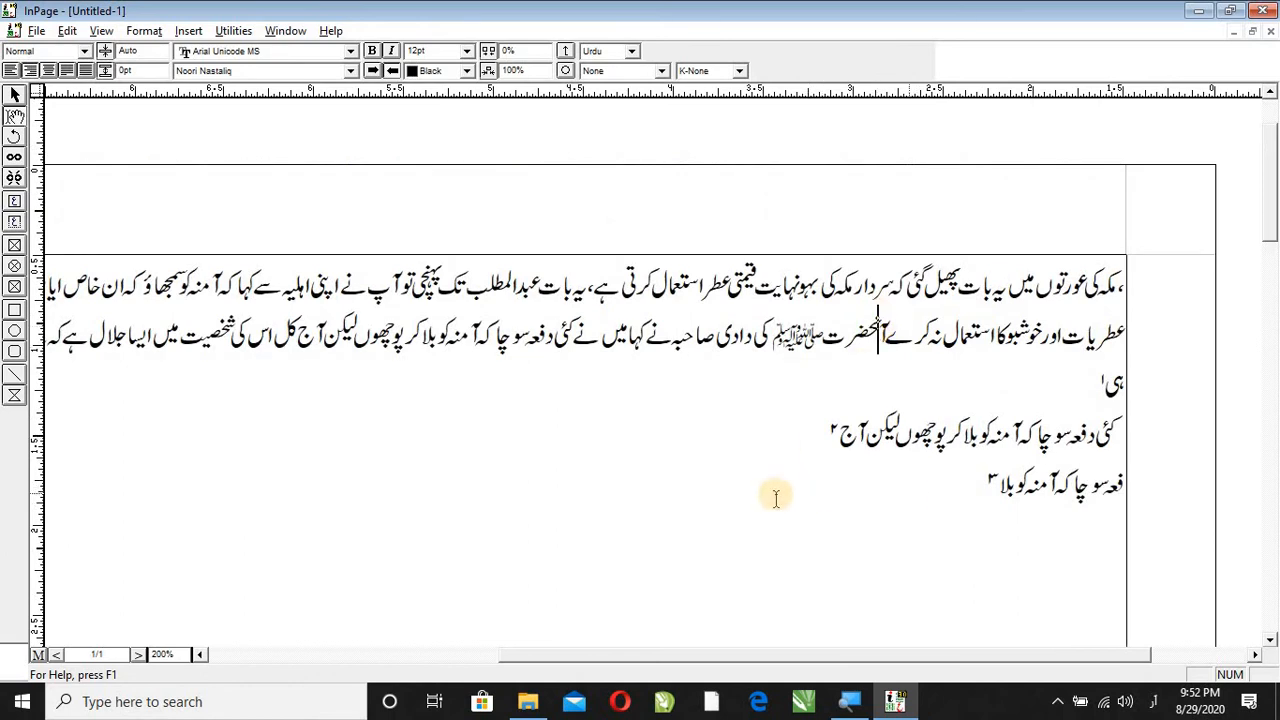
key("ctrl+a")
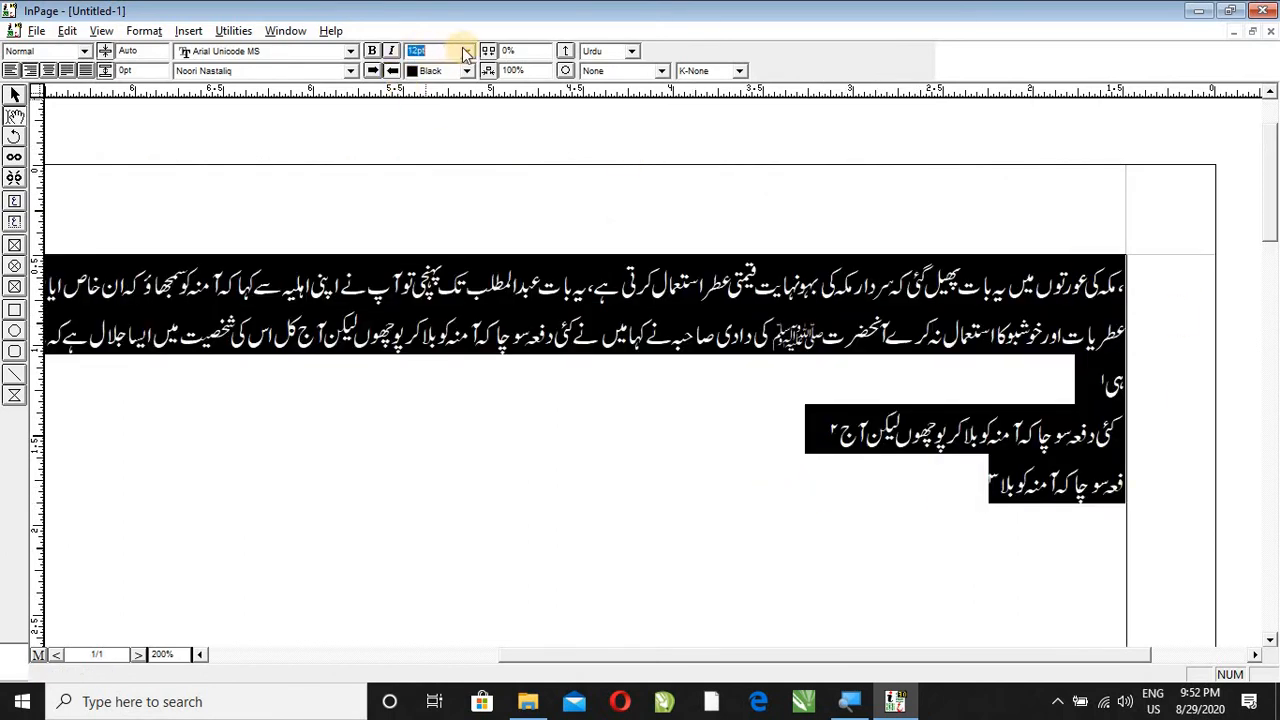
key("Return")
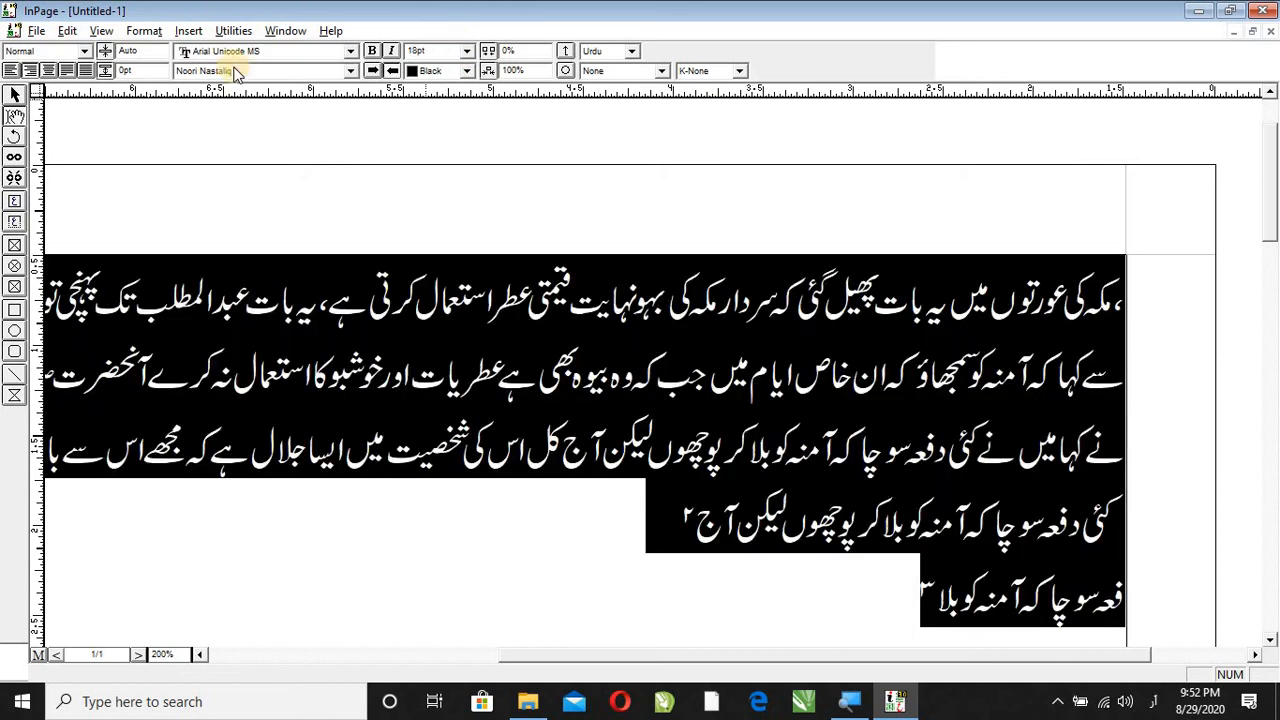
Highlight each of the three footnotes at the bottom of the page in turn to check their font size
left_click(645, 515)
scroll(560, 420, "down", 10)
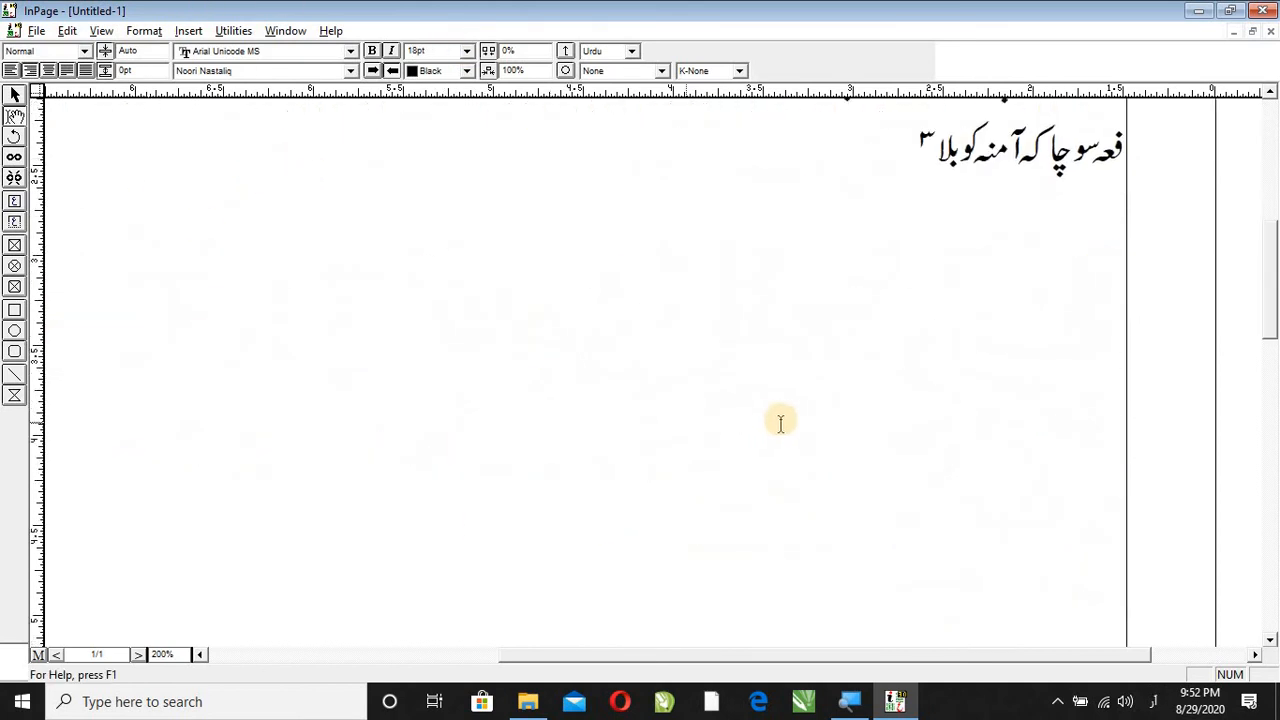
left_click(985, 460)
key("ctrl+a")
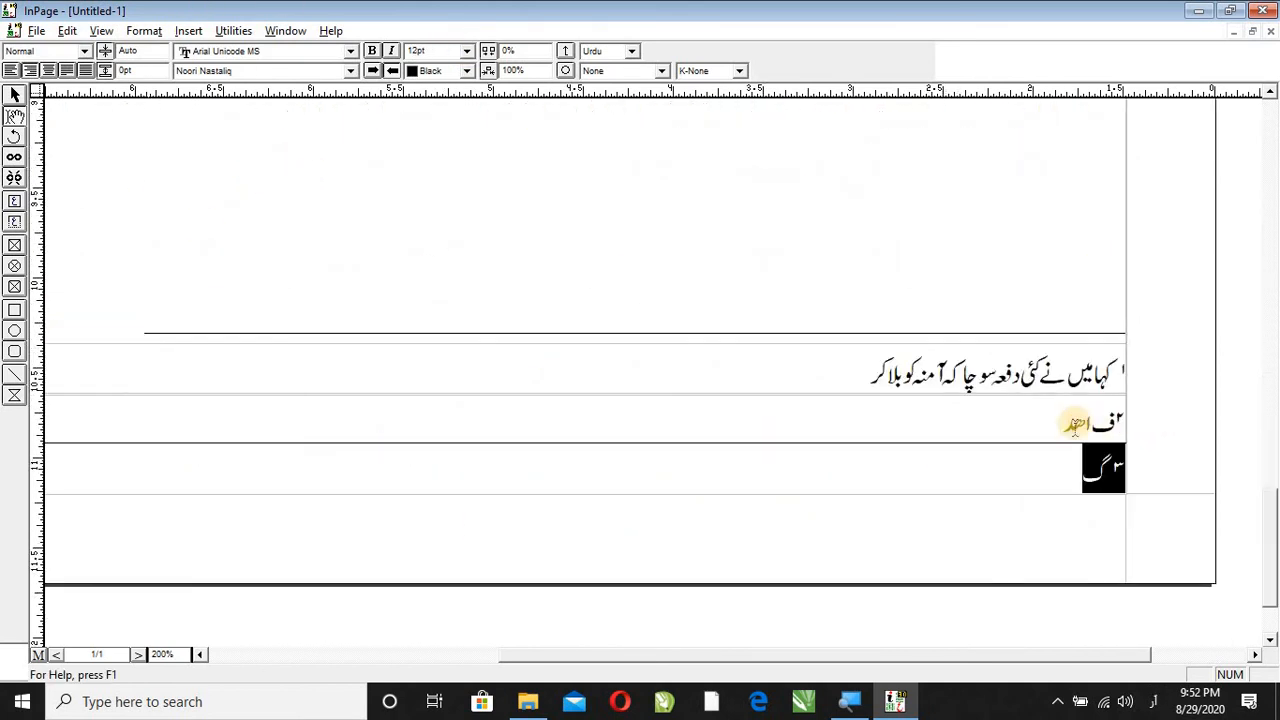
left_click(1101, 427)
key("ctrl+a")
left_click(876, 380)
key("ctrl+a")
left_click(995, 478)
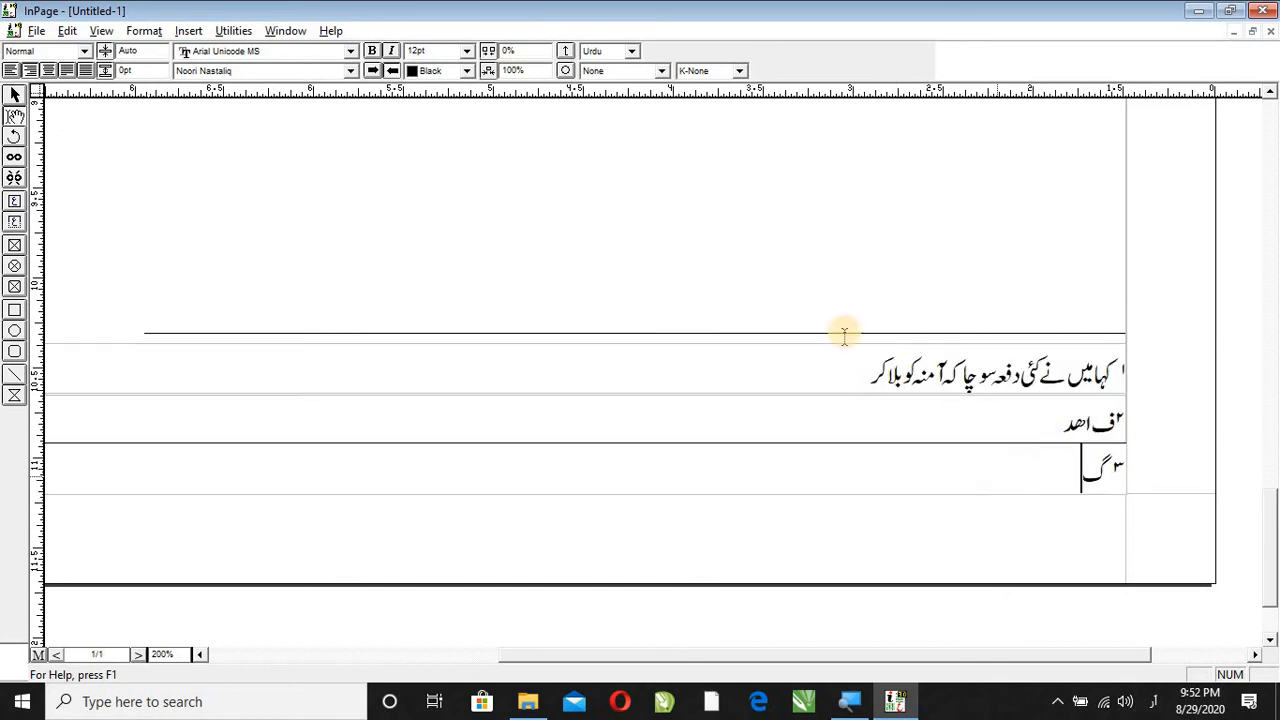
Create a new style sheet named Hawashi and assign it the key equivalent Control+Shift+H
left_click(144, 30)
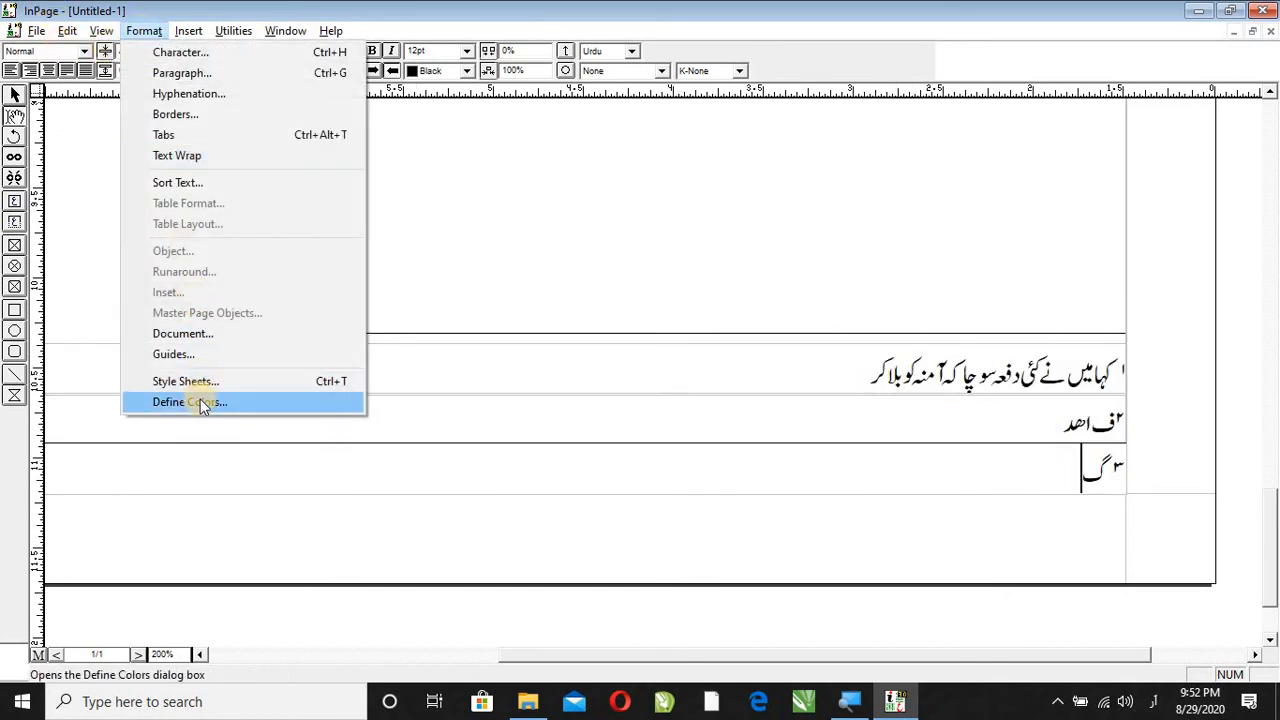
left_click(207, 387)
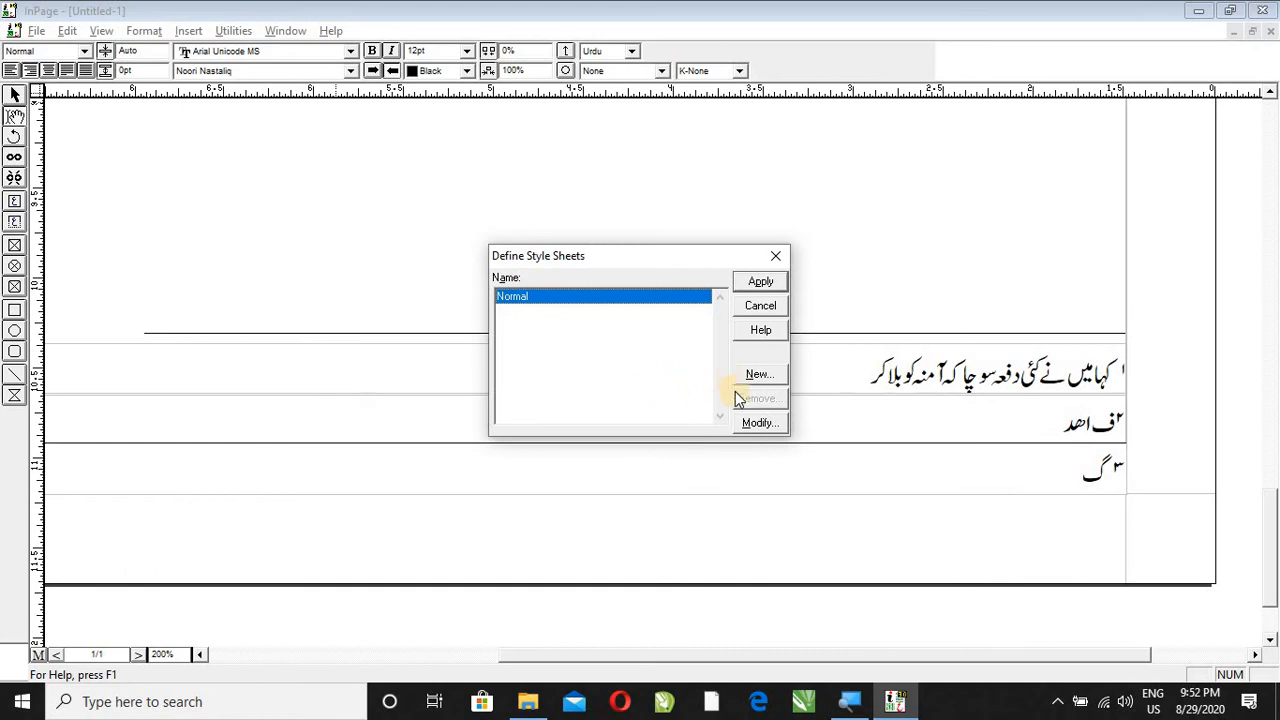
left_click(757, 375)
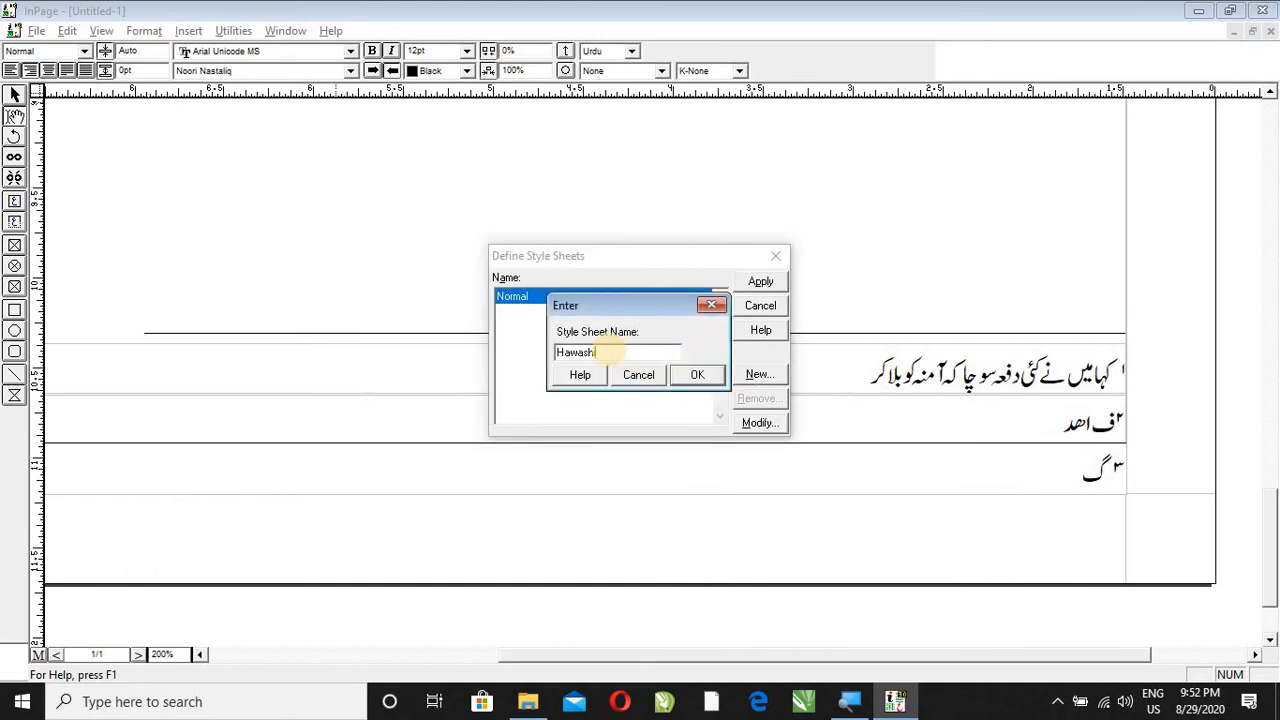
left_click(697, 375)
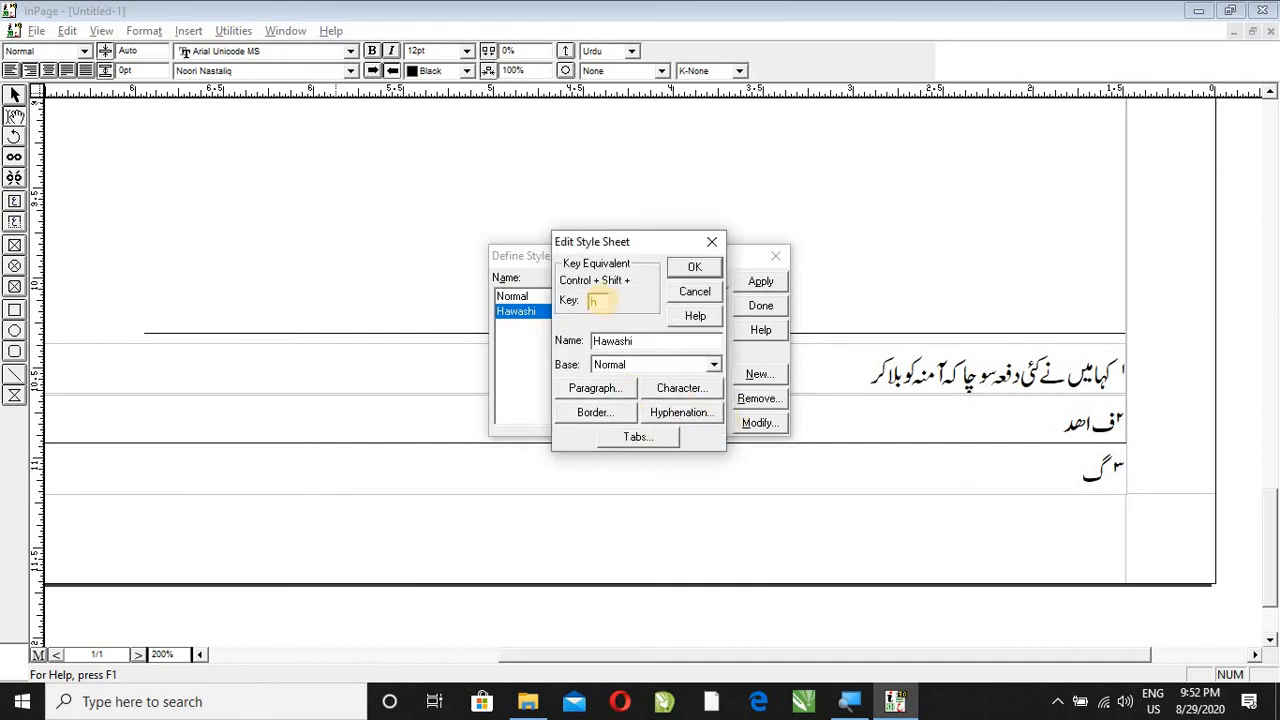
Set the Hawashi style's paragraph alignment to Justified and its line height to 19
left_click(594, 388)
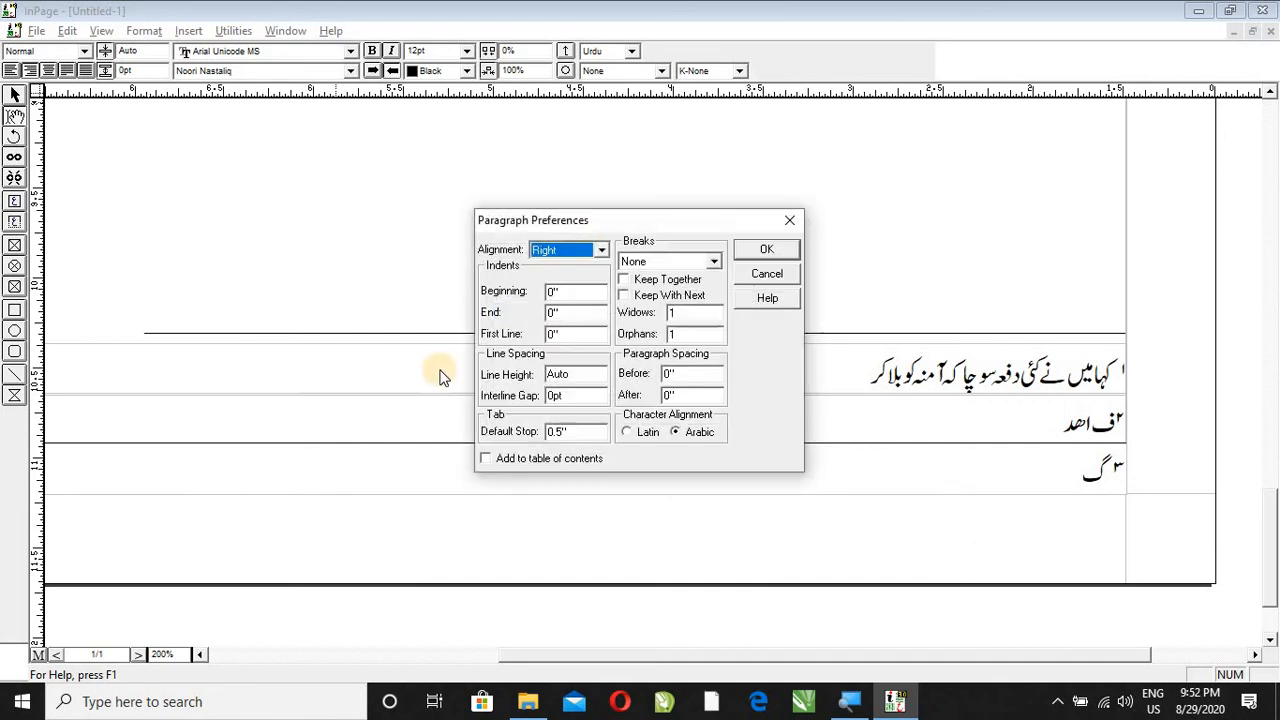
left_click(581, 300)
double_click(576, 373)
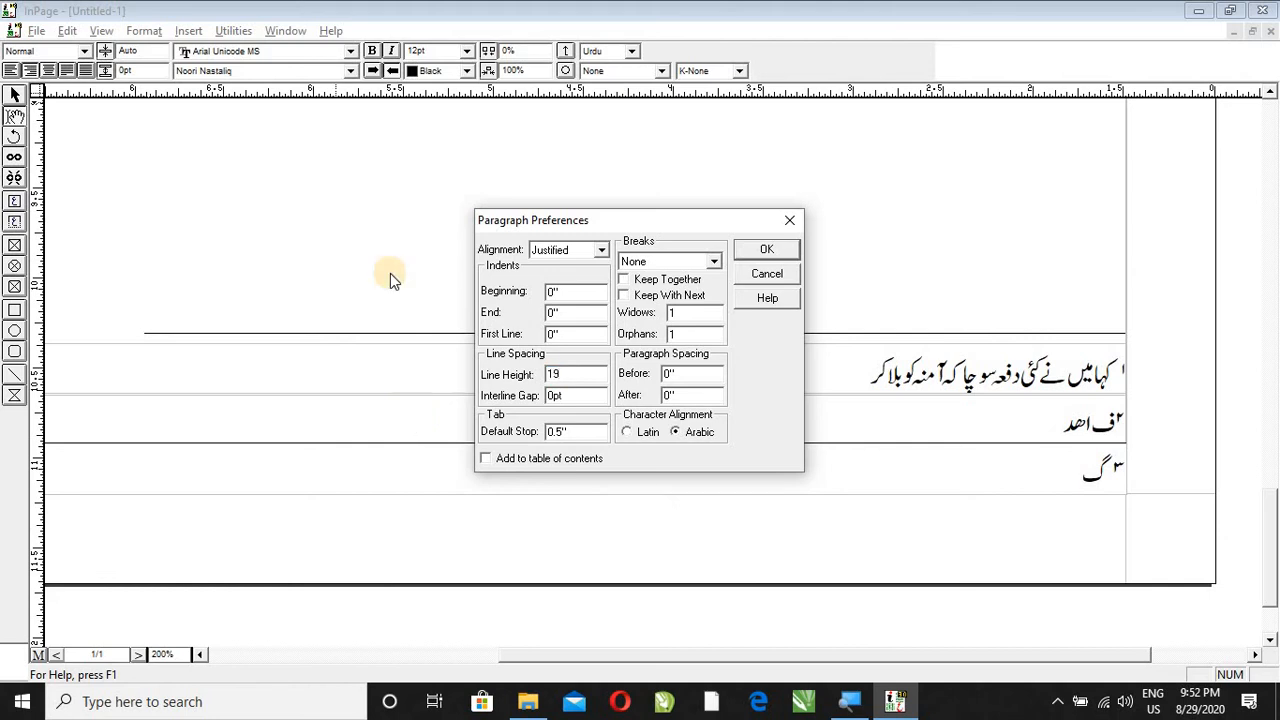
left_click(766, 250)
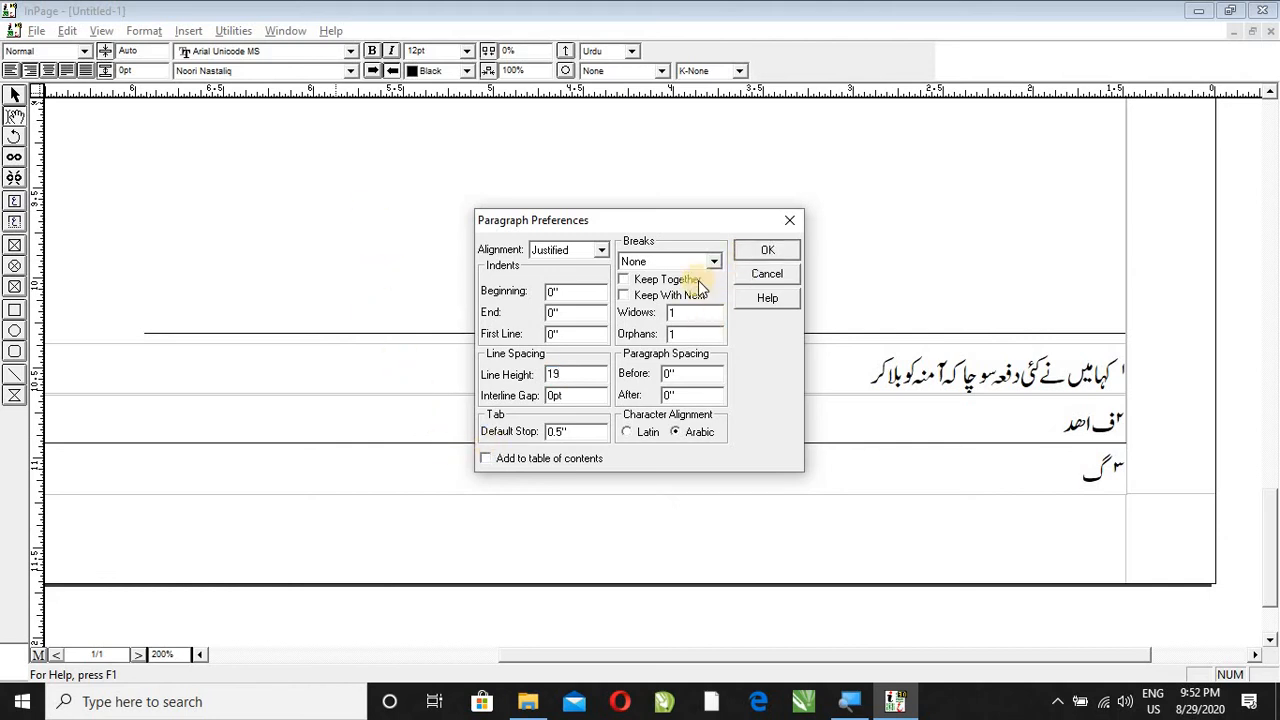
Keep the Hawashi style's character settings at 12pt with the Noori Nastaliq font and save the style sheet
left_click(632, 391)
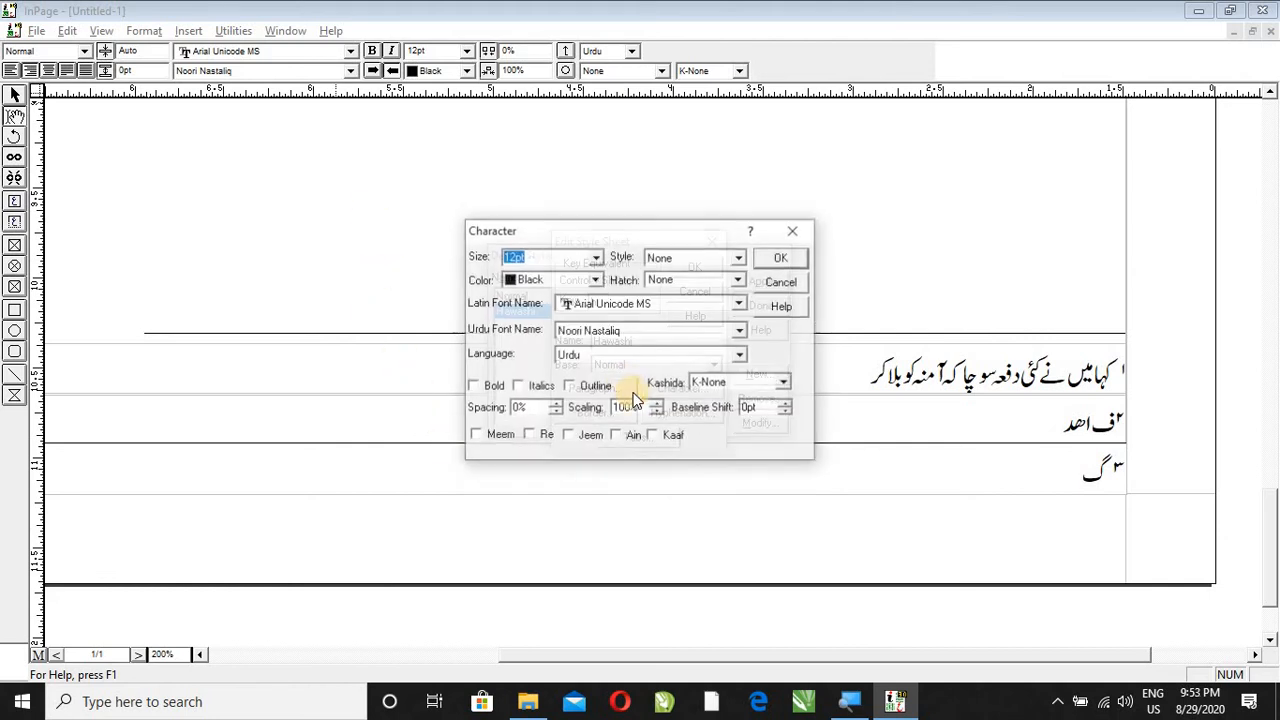
left_click(778, 261)
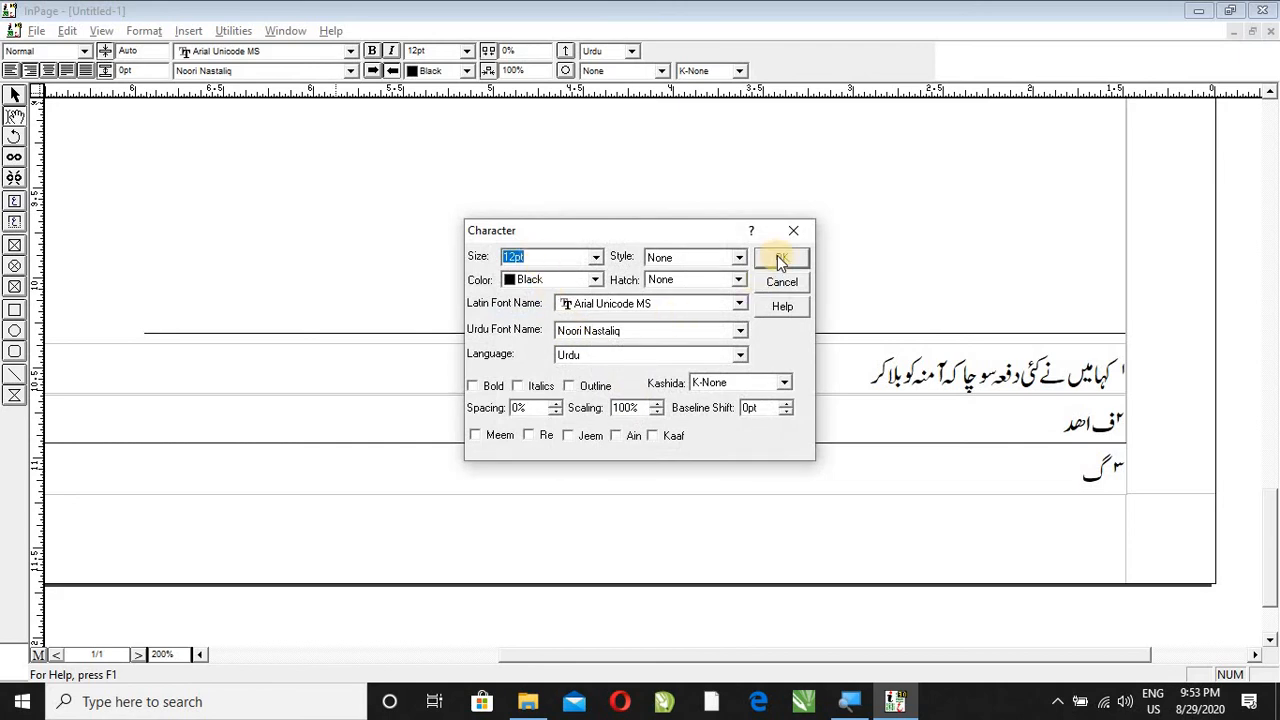
left_click(714, 270)
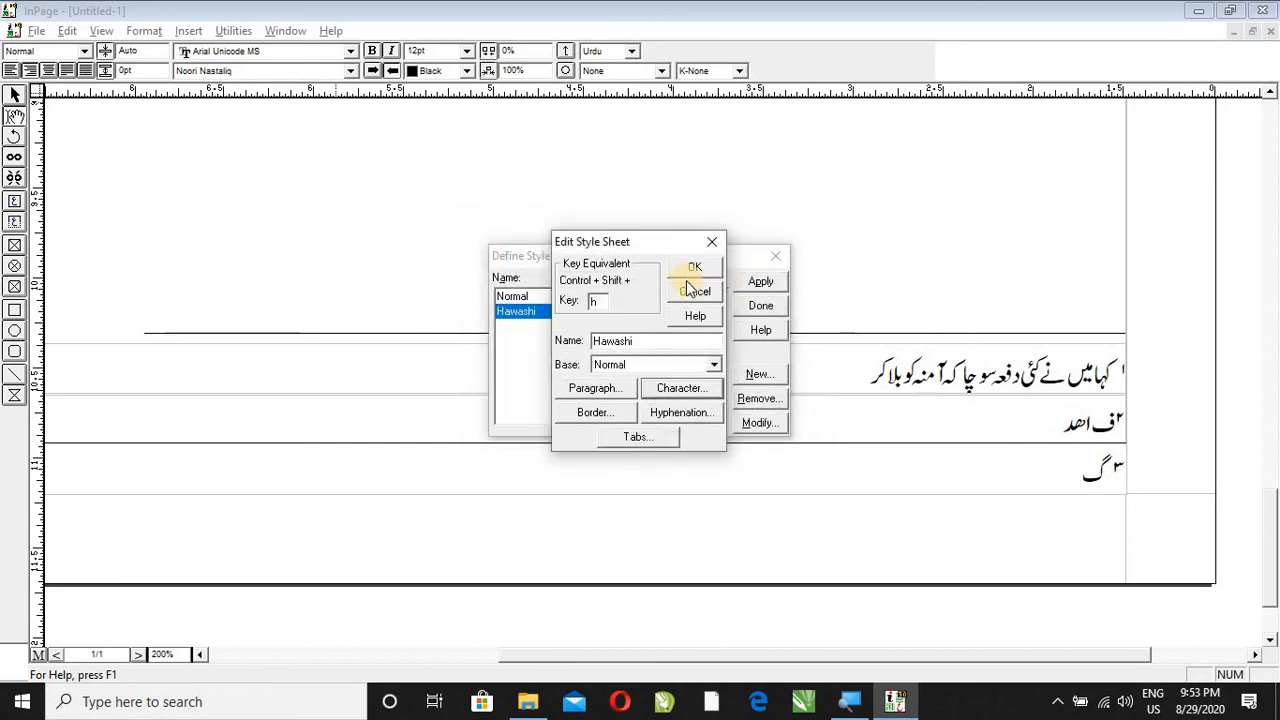
left_click(750, 304)
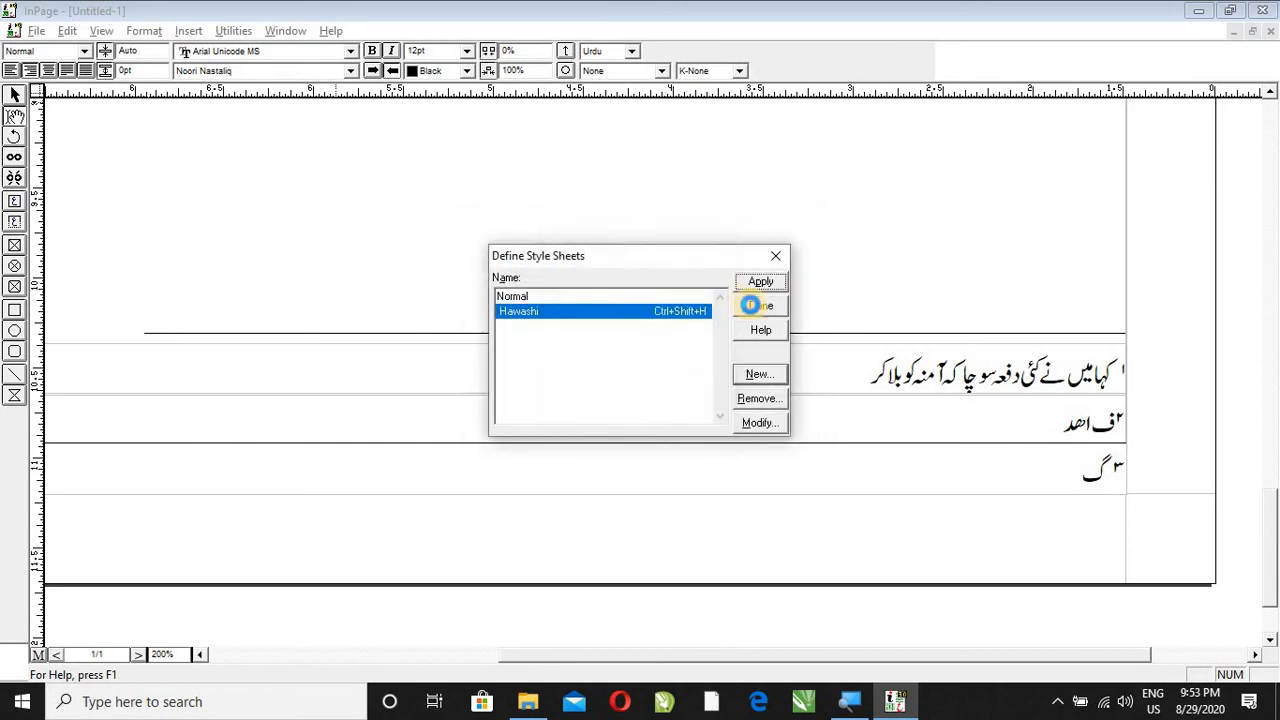
Apply the Hawashi style to the first footnote without redefining the style from the selected text
left_click_drag(850, 395, 1108, 371)
double_click(889, 381)
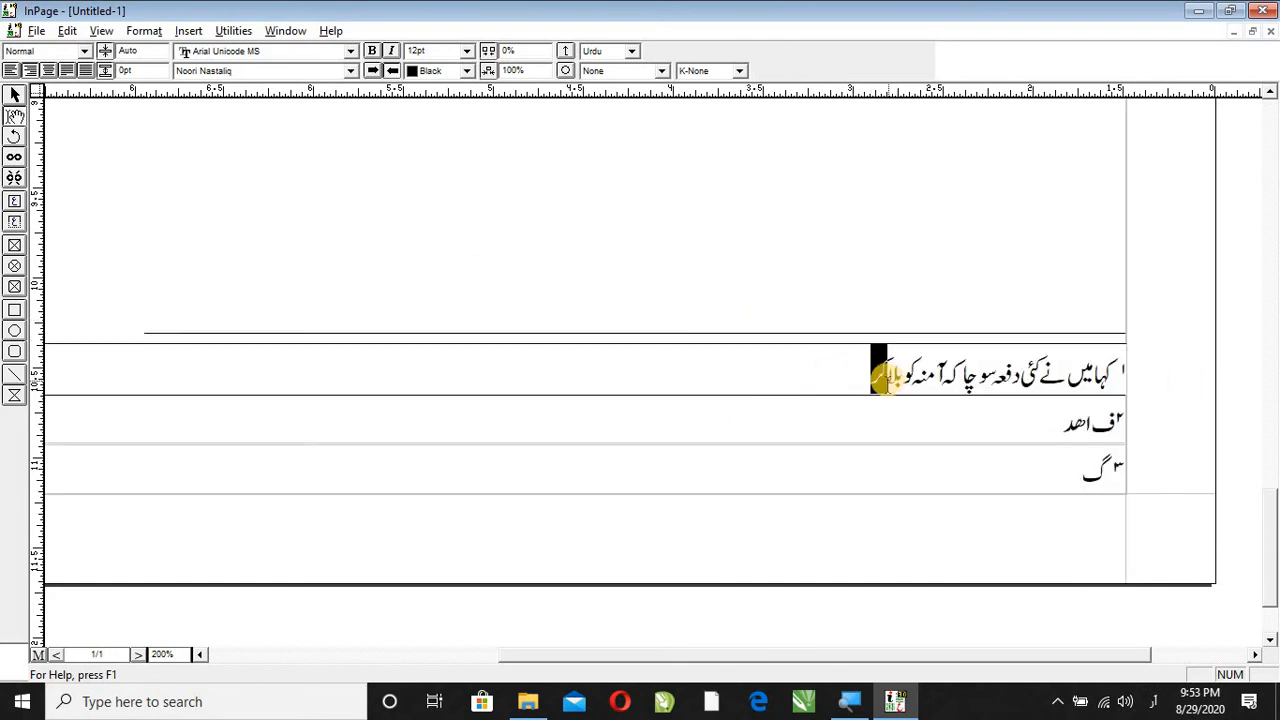
key("super+space")
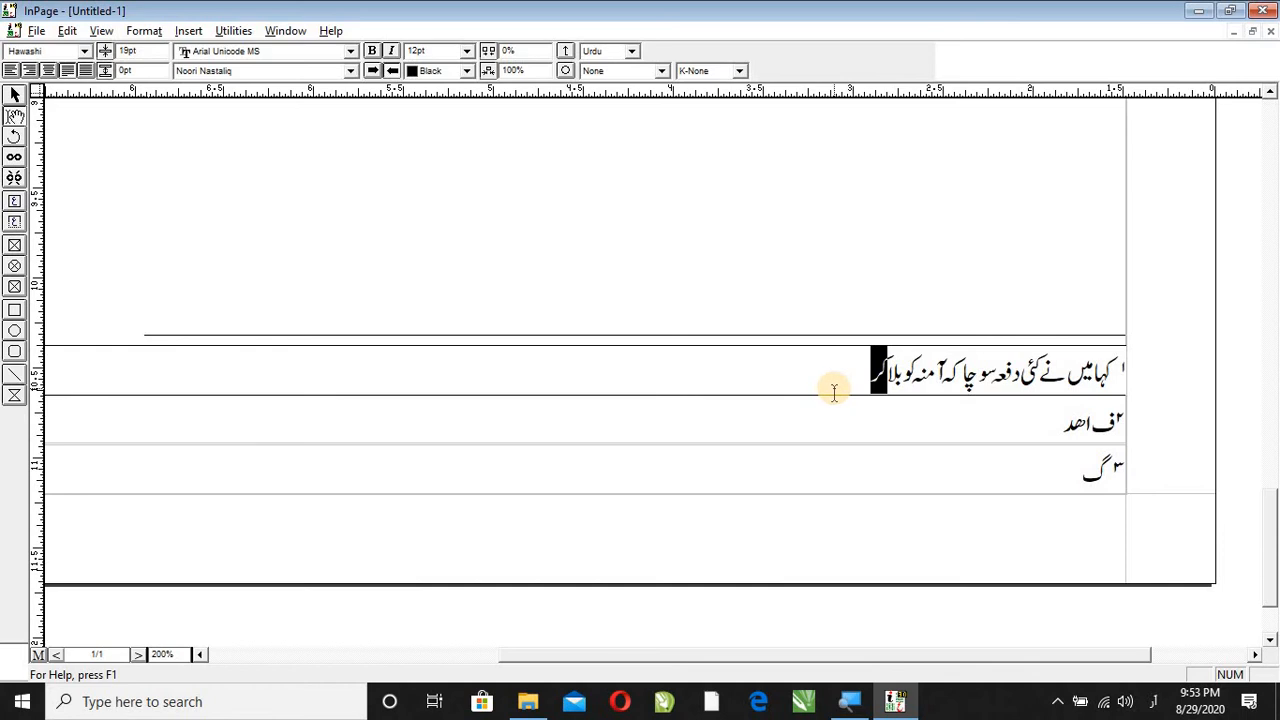
key("ctrl+1")
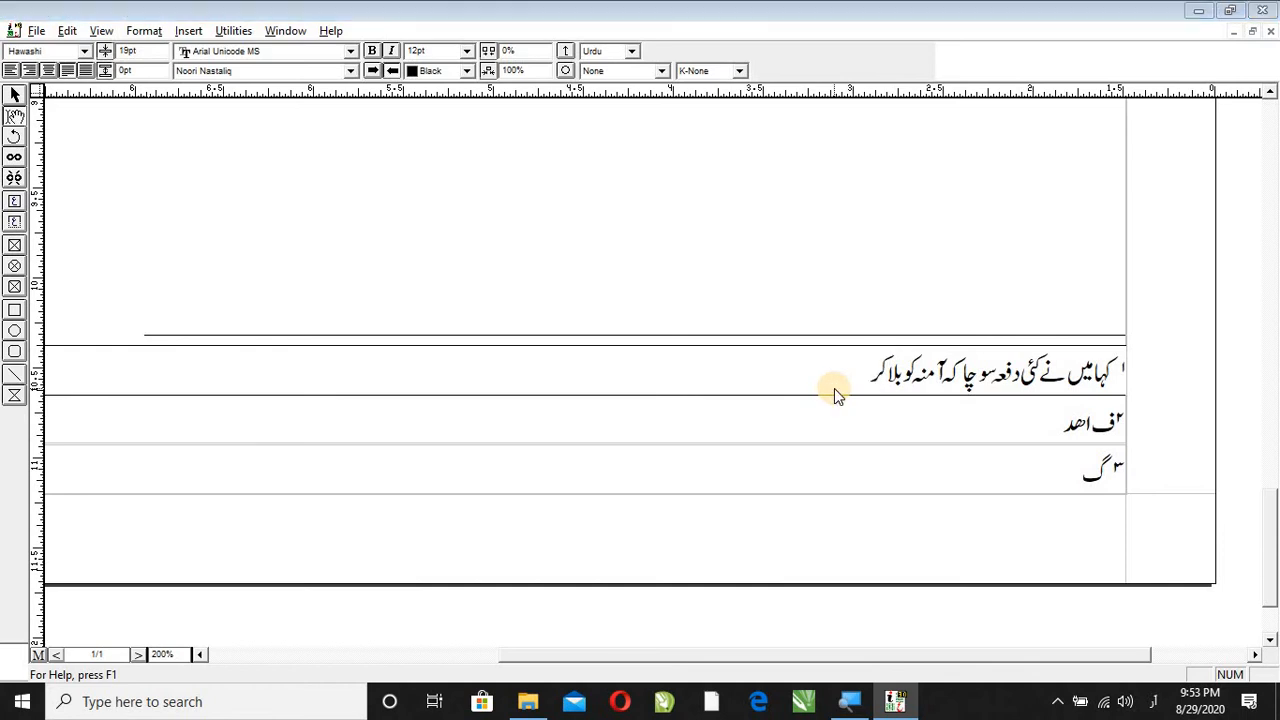
left_click(805, 388)
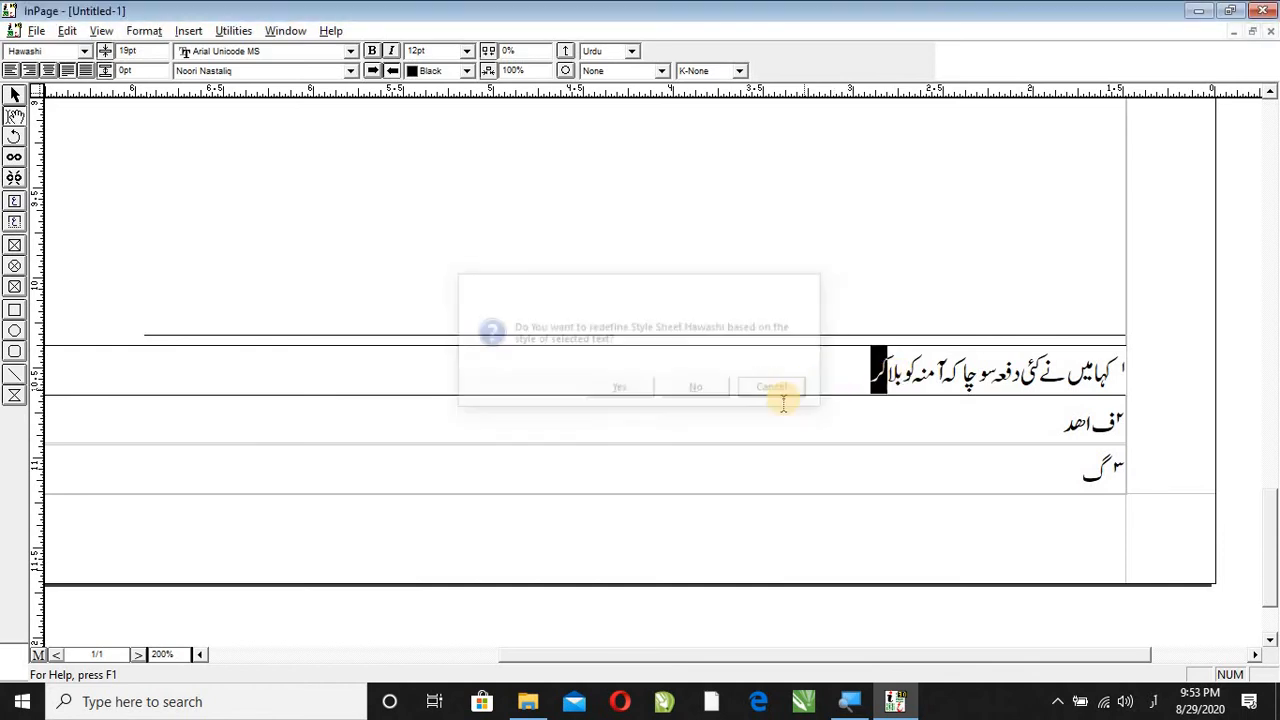
left_click(808, 380)
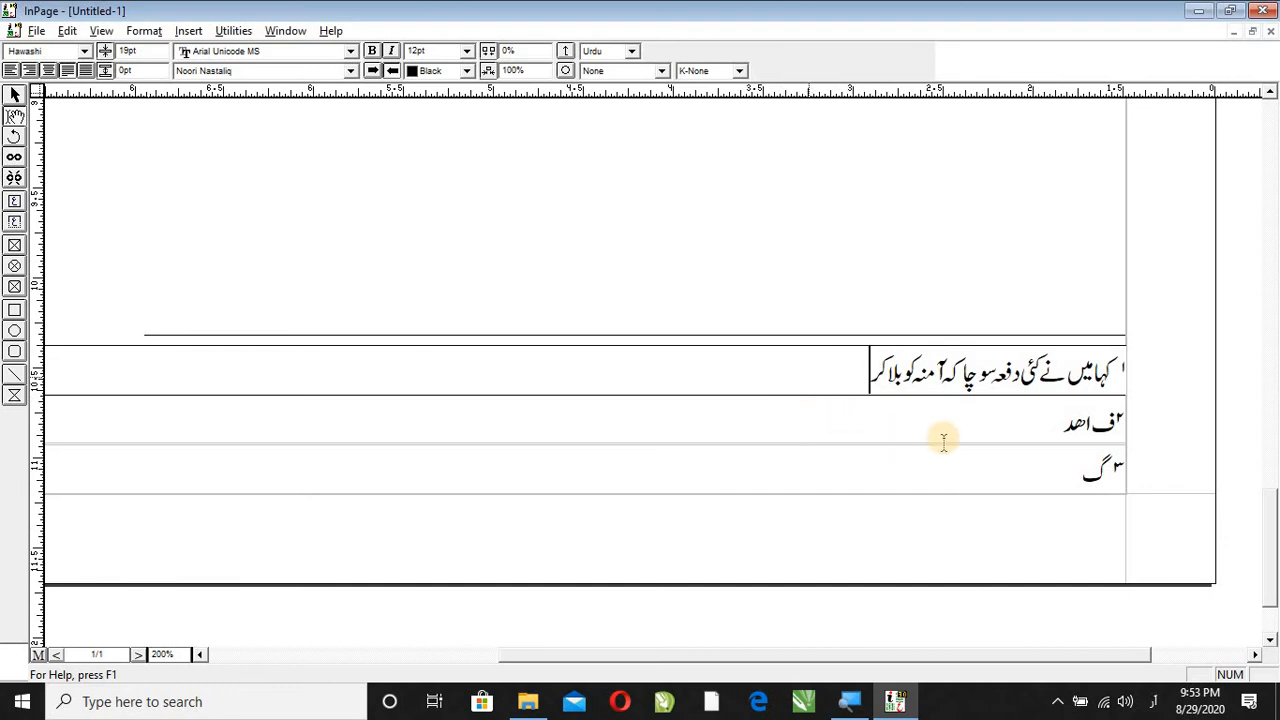
Examine the style settings of the second and third footnotes for comparison with the first footnote
left_click(945, 437)
left_click(990, 465)
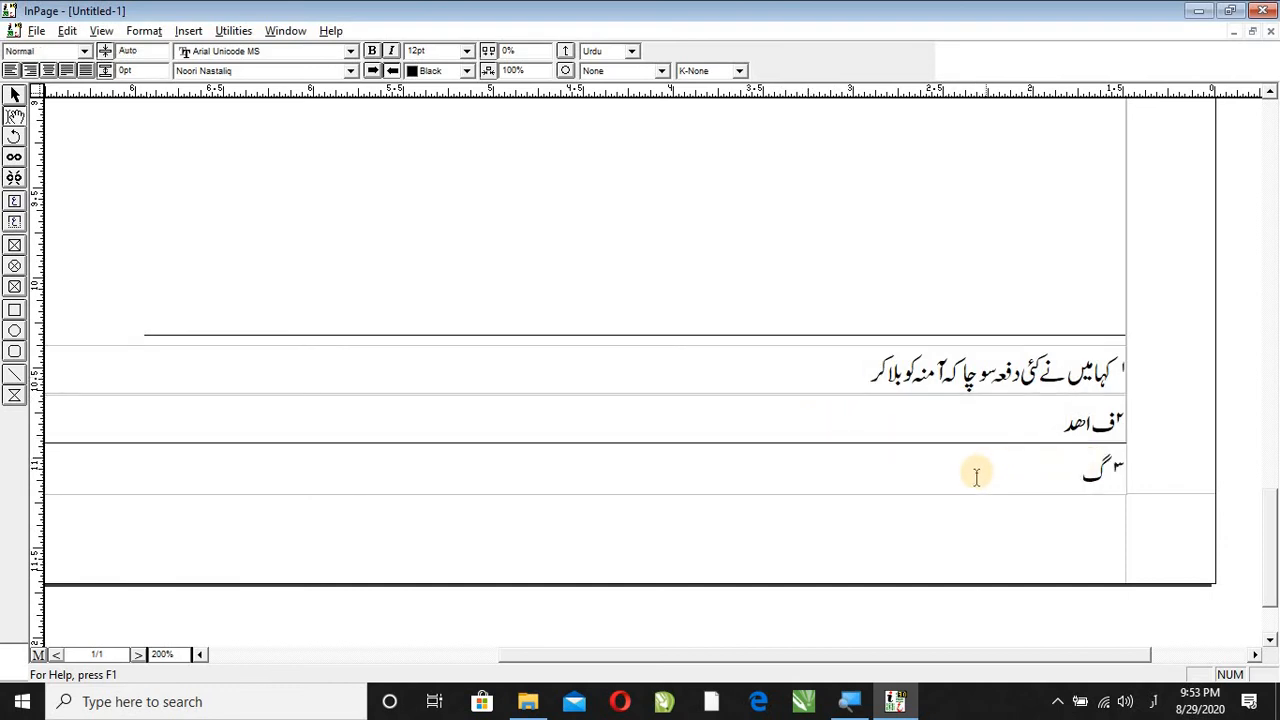
left_click_drag(1146, 474, 1089, 473)
left_click(979, 419)
scroll(959, 447, "up", 3)
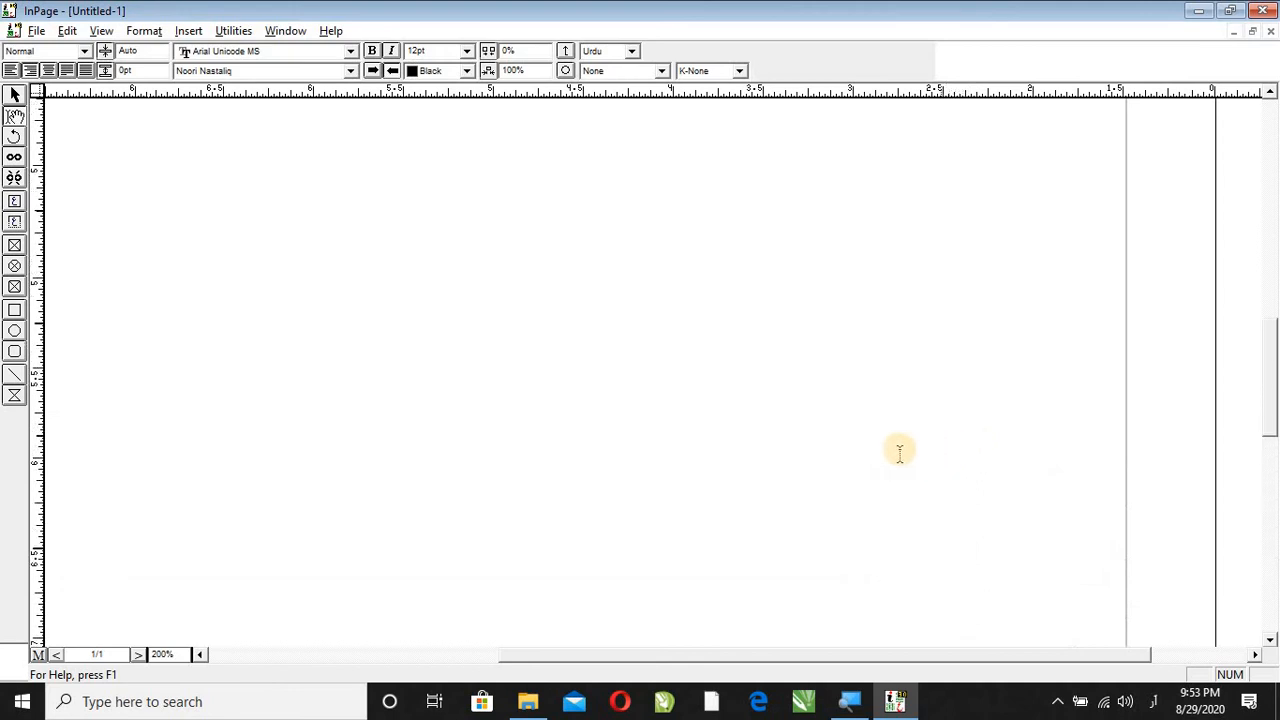
scroll(869, 456, "down", 3)
key("F6")
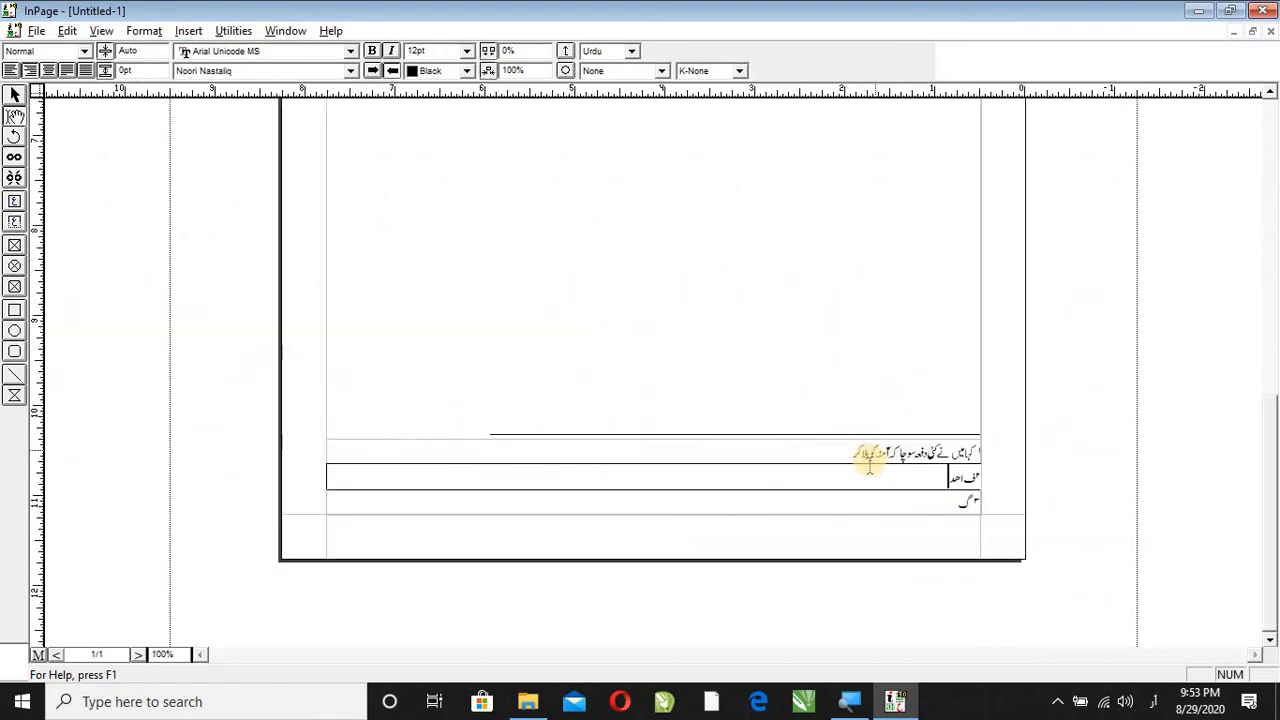
Modify the Hawashi style sheet's character size to 10pt and save the style
left_click(830, 450)
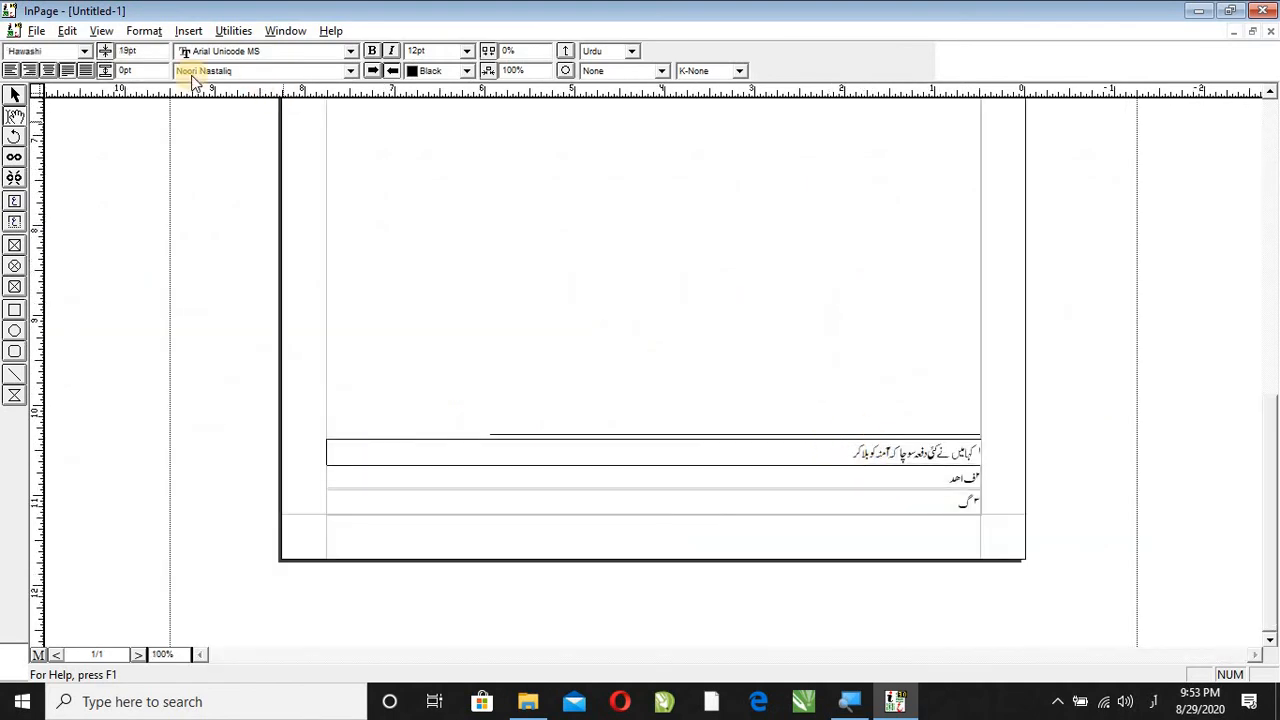
left_click(140, 30)
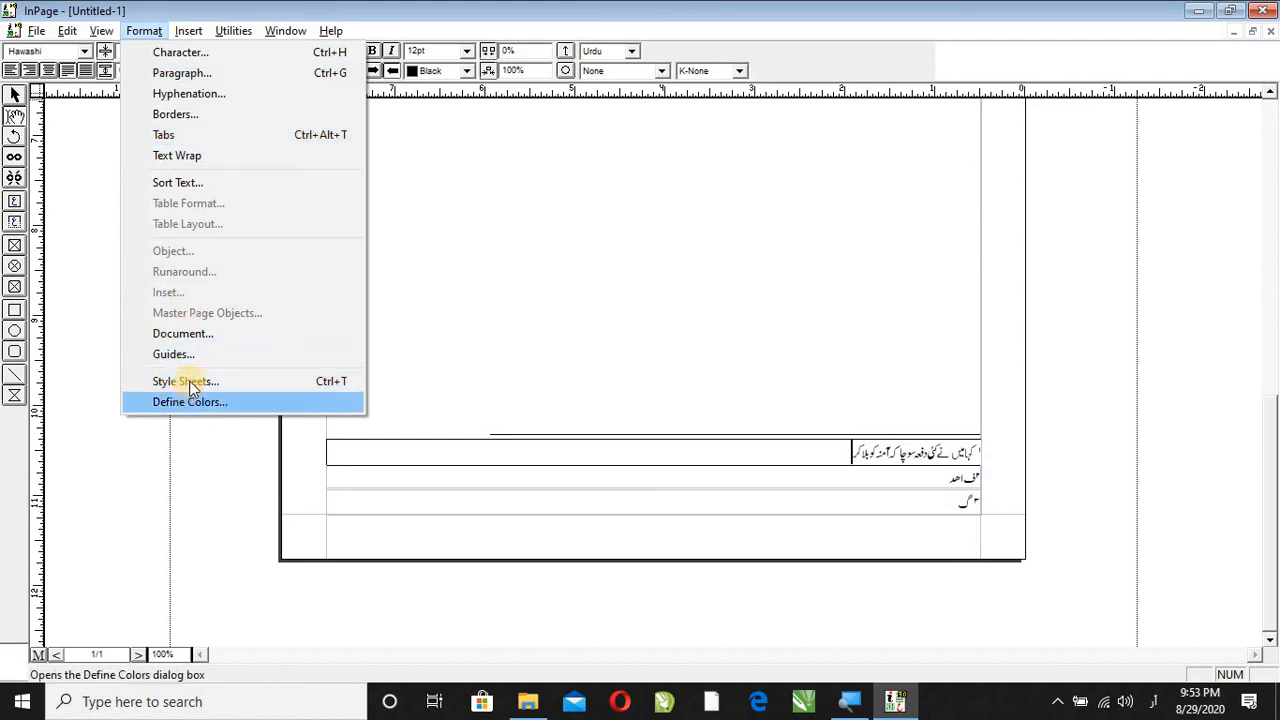
left_click(182, 381)
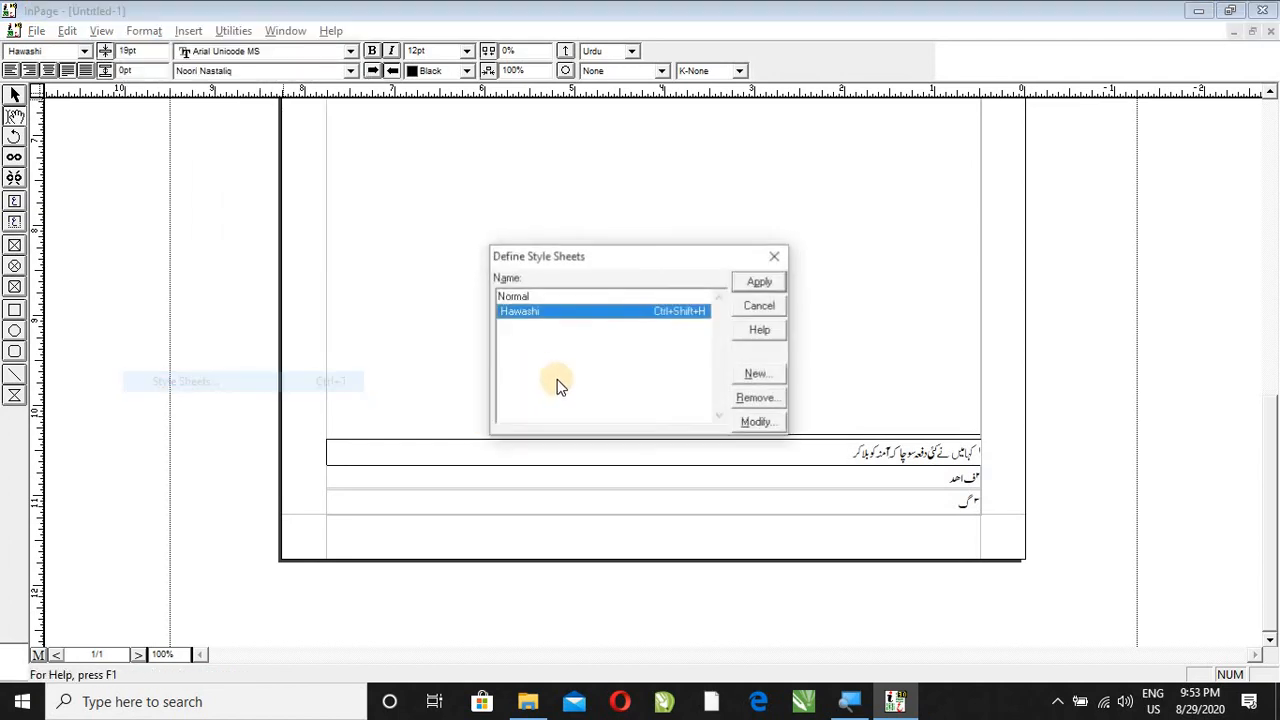
left_click(757, 424)
left_click(676, 388)
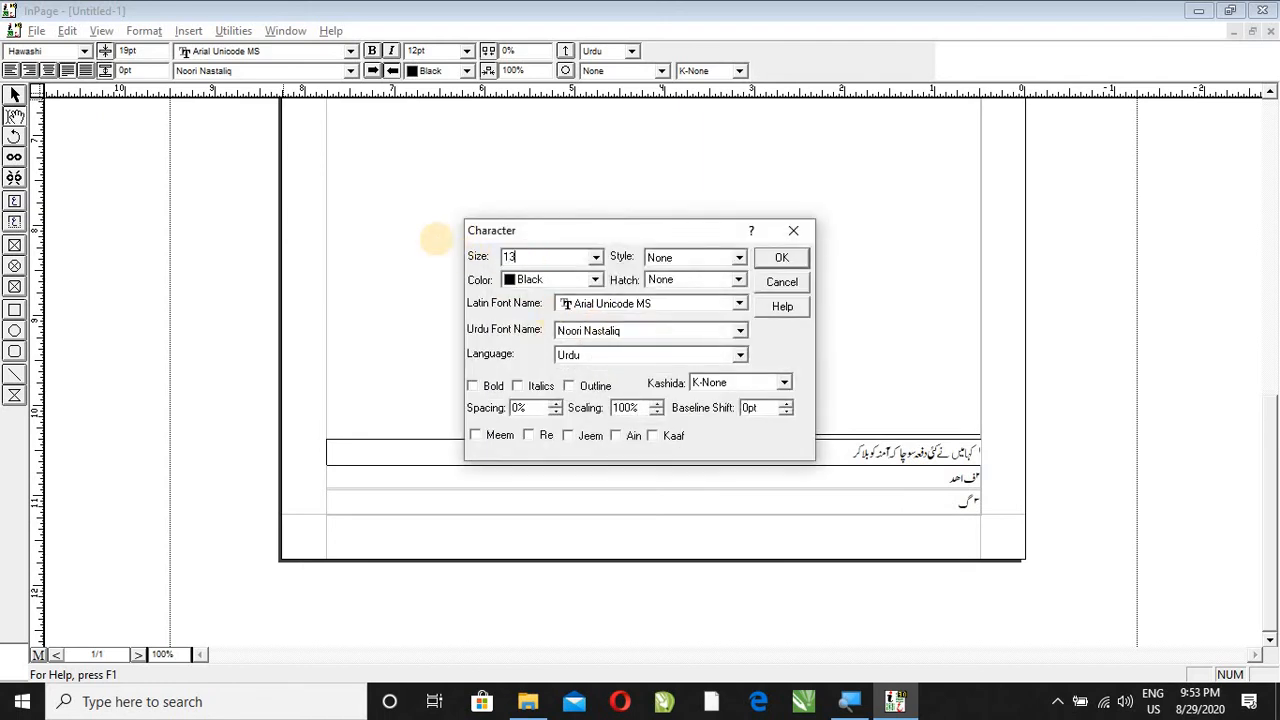
double_click(530, 258)
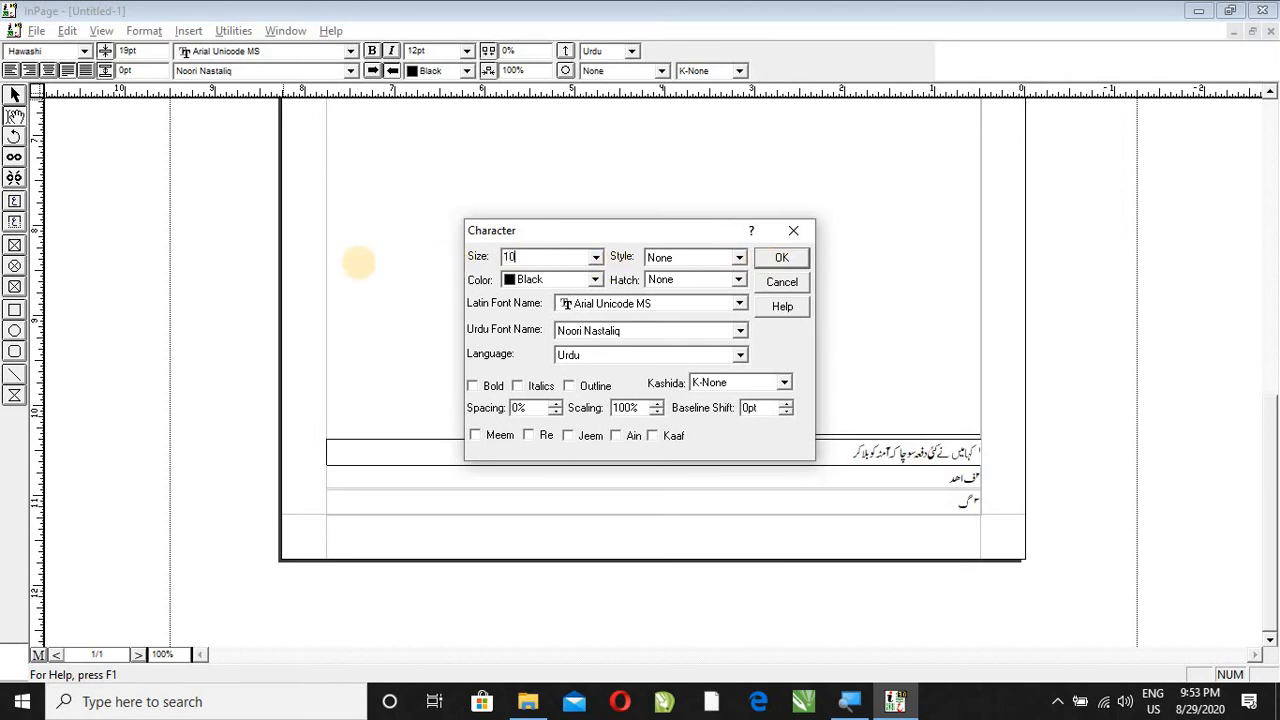
left_click(782, 259)
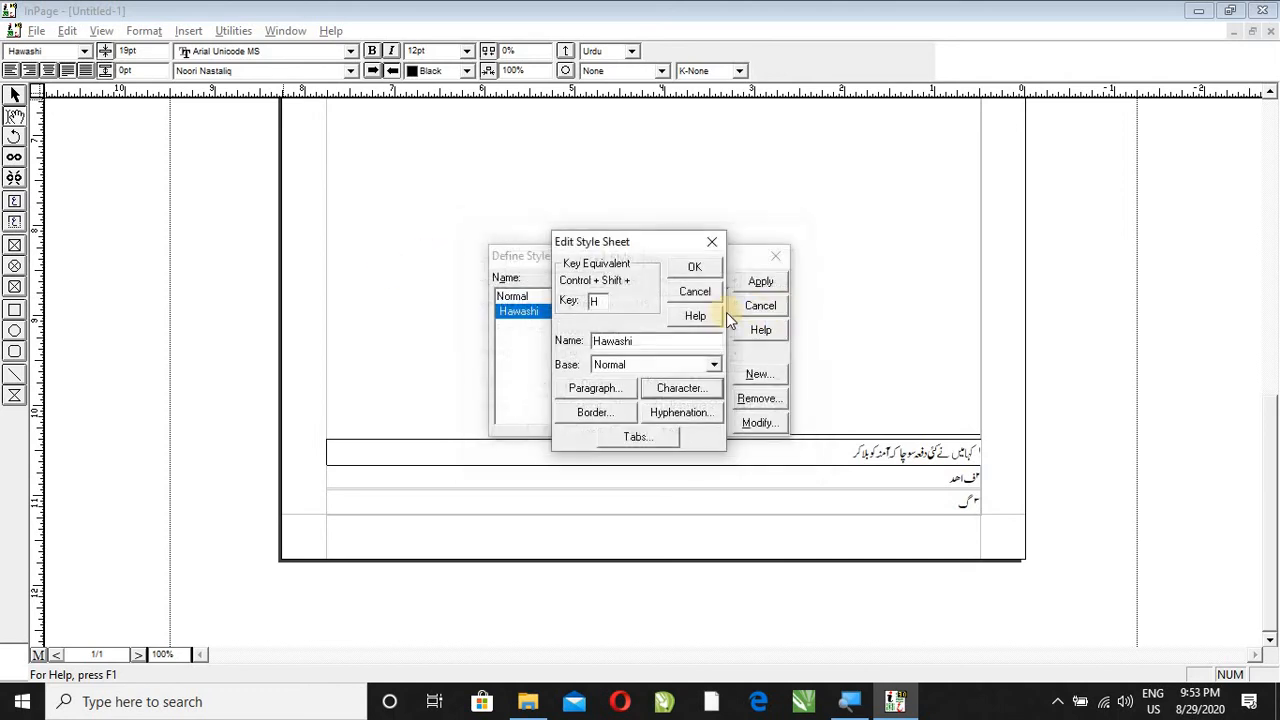
left_click(689, 270)
left_click(760, 305)
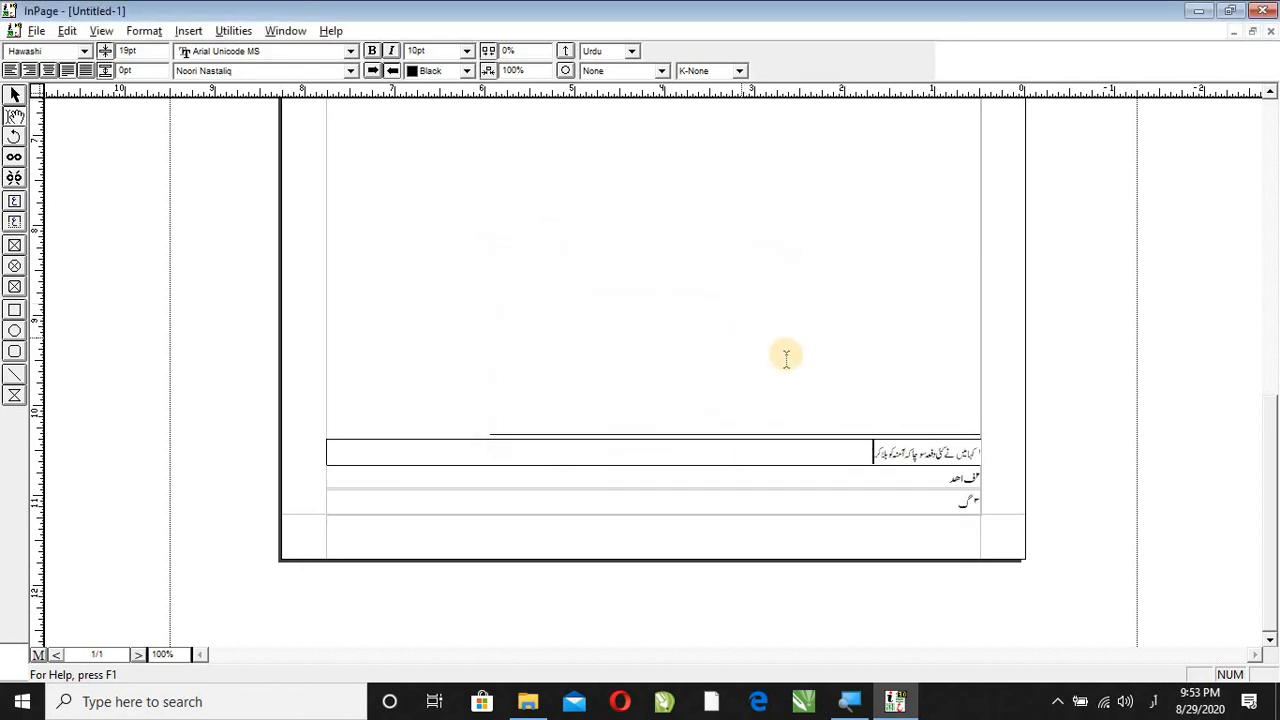
Apply the Hawashi style to the second and third footnotes and view the page at 100%
key("ctrl+2")
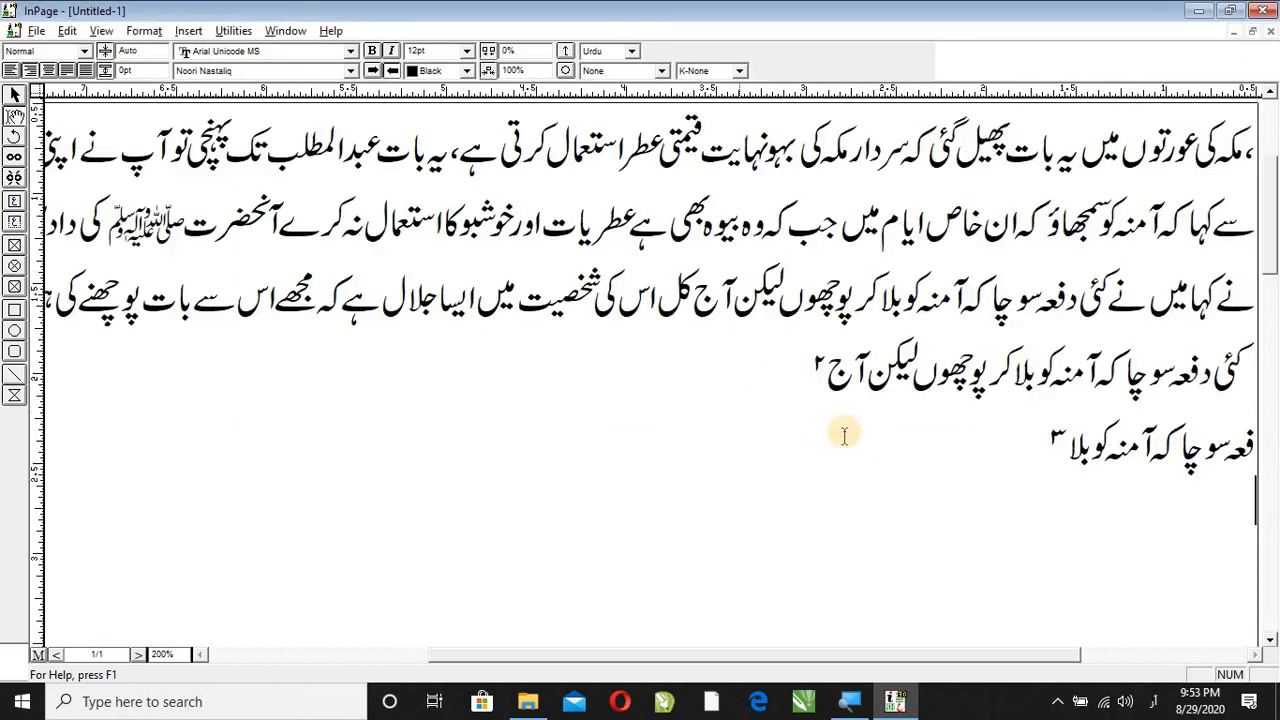
scroll(717, 366, "down", 15)
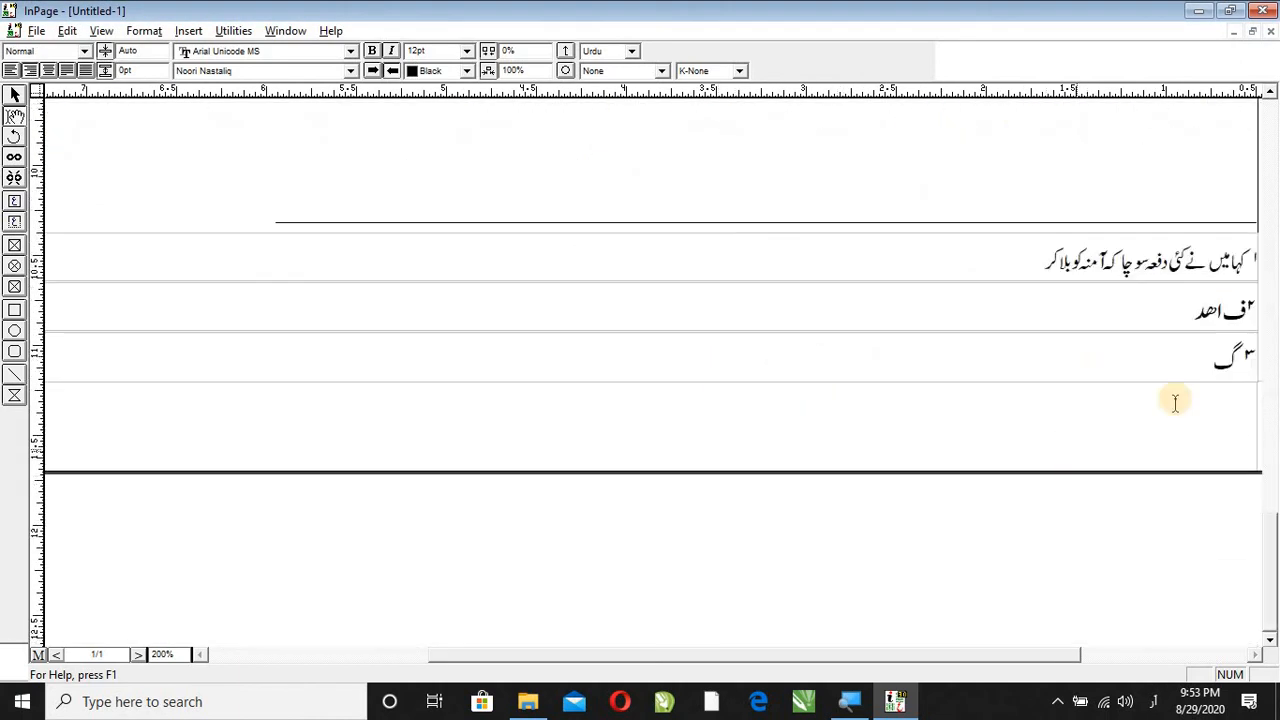
left_click_drag(971, 648, 1063, 654)
left_click(950, 325)
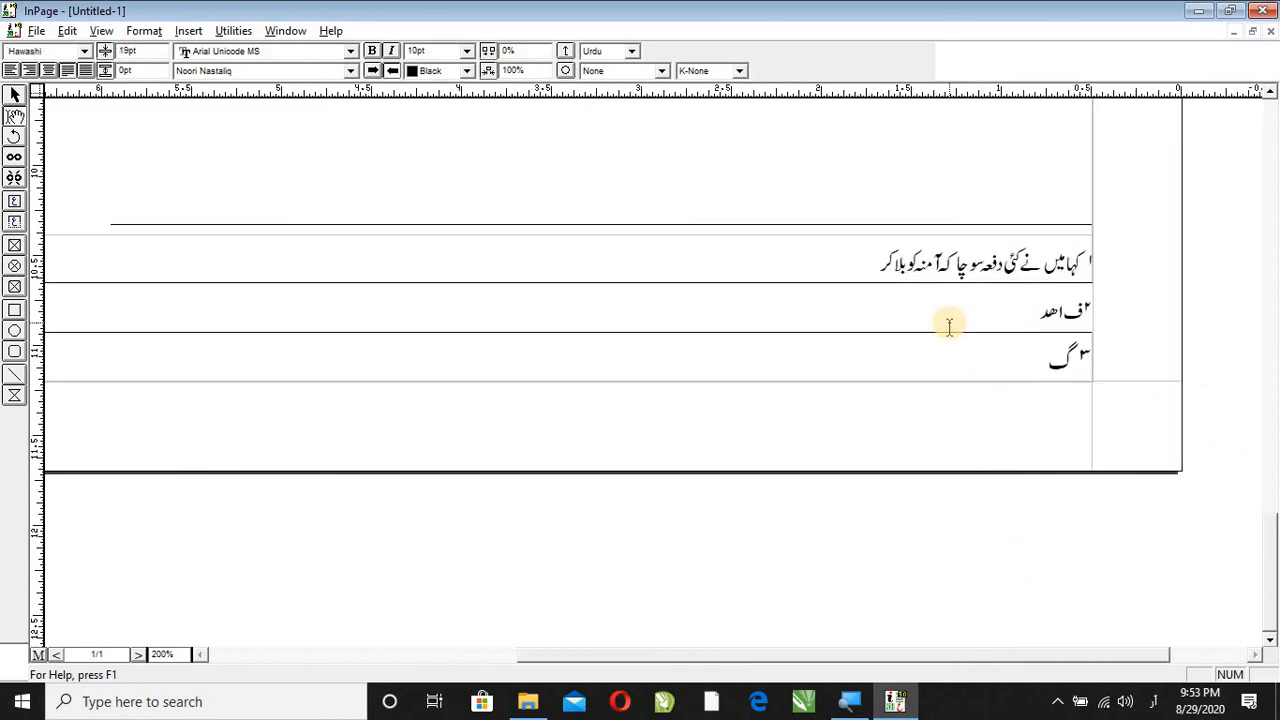
left_click_drag(1160, 296, 1037, 355)
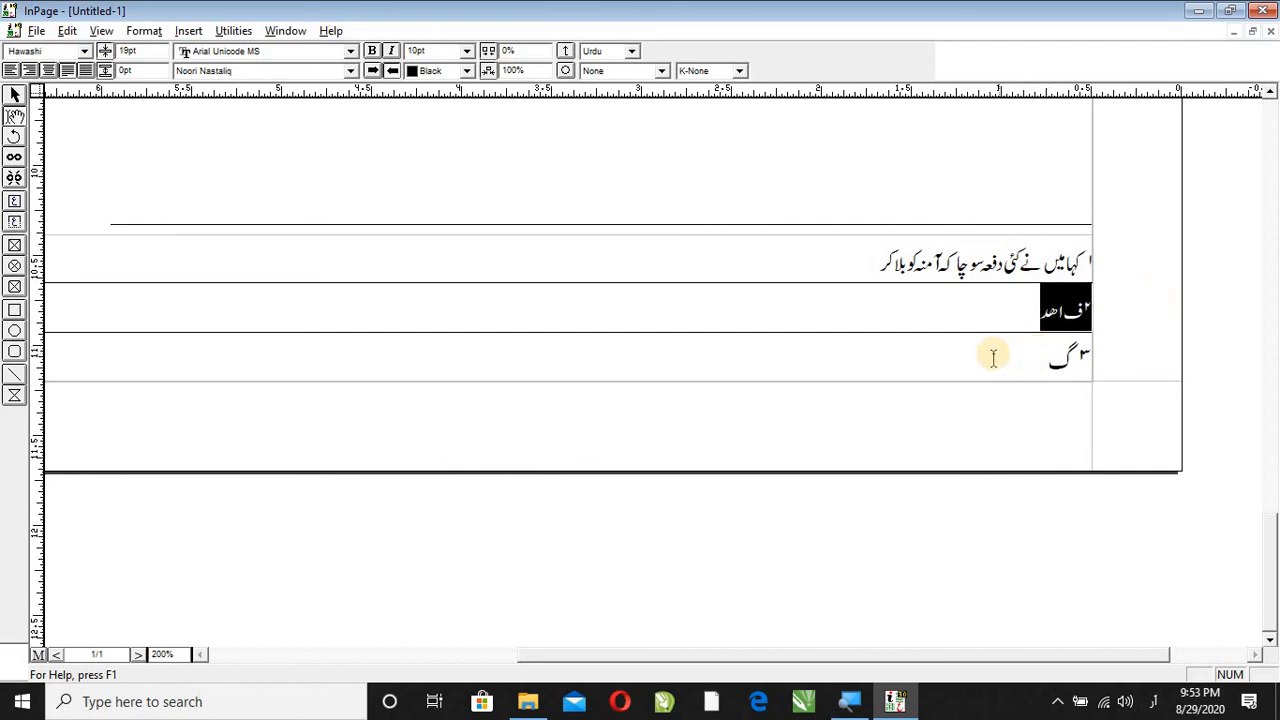
left_click(993, 357)
key("F2")
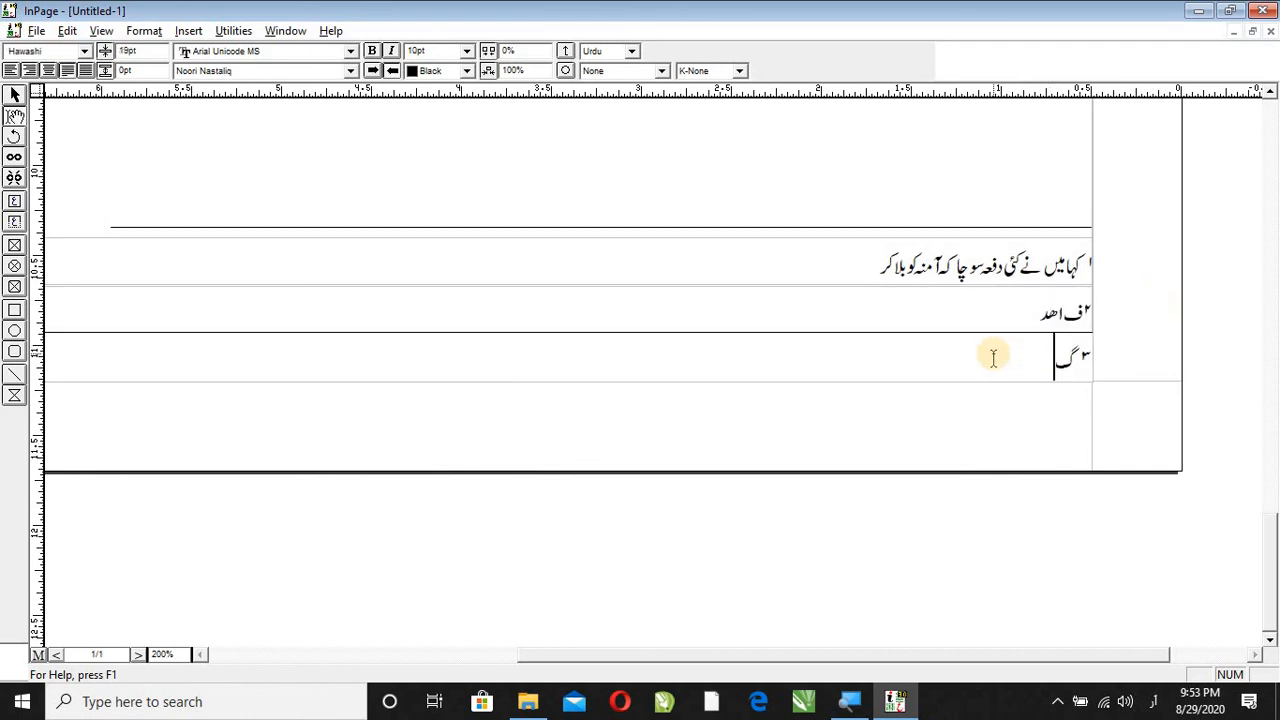
key("F6")
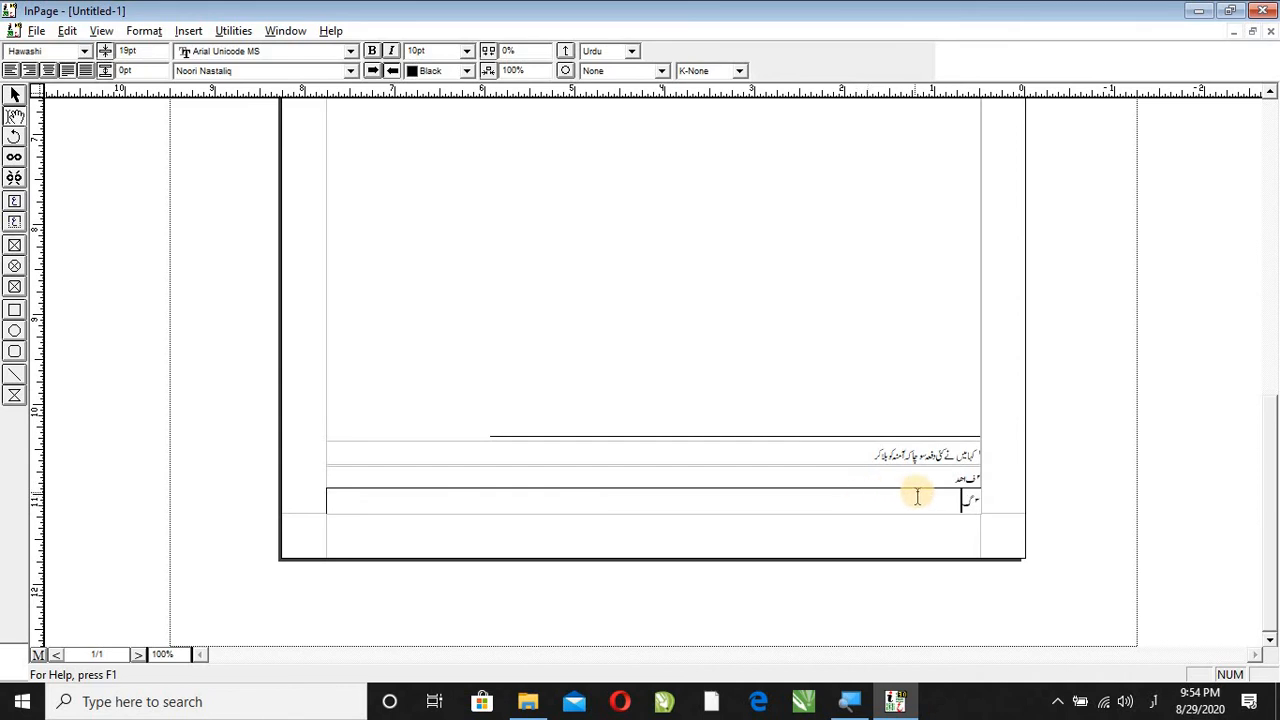
Copy the phrase "کہ آمنہ کو بلا کر پوچھو" from the body text and paste it as a new line below the third footnote reference
scroll(845, 405, "up", 1)
scroll(845, 405, "up", 4)
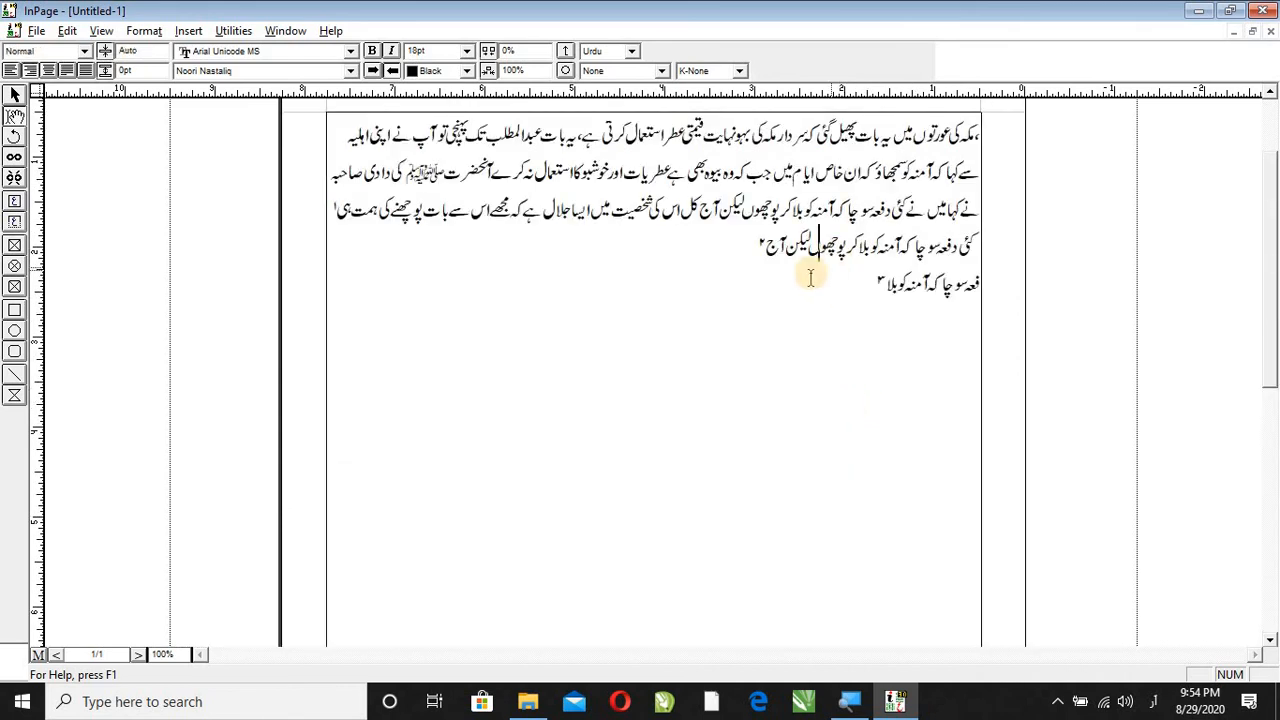
left_click_drag(812, 262, 930, 240)
key("ctrl+c")
left_click(868, 287)
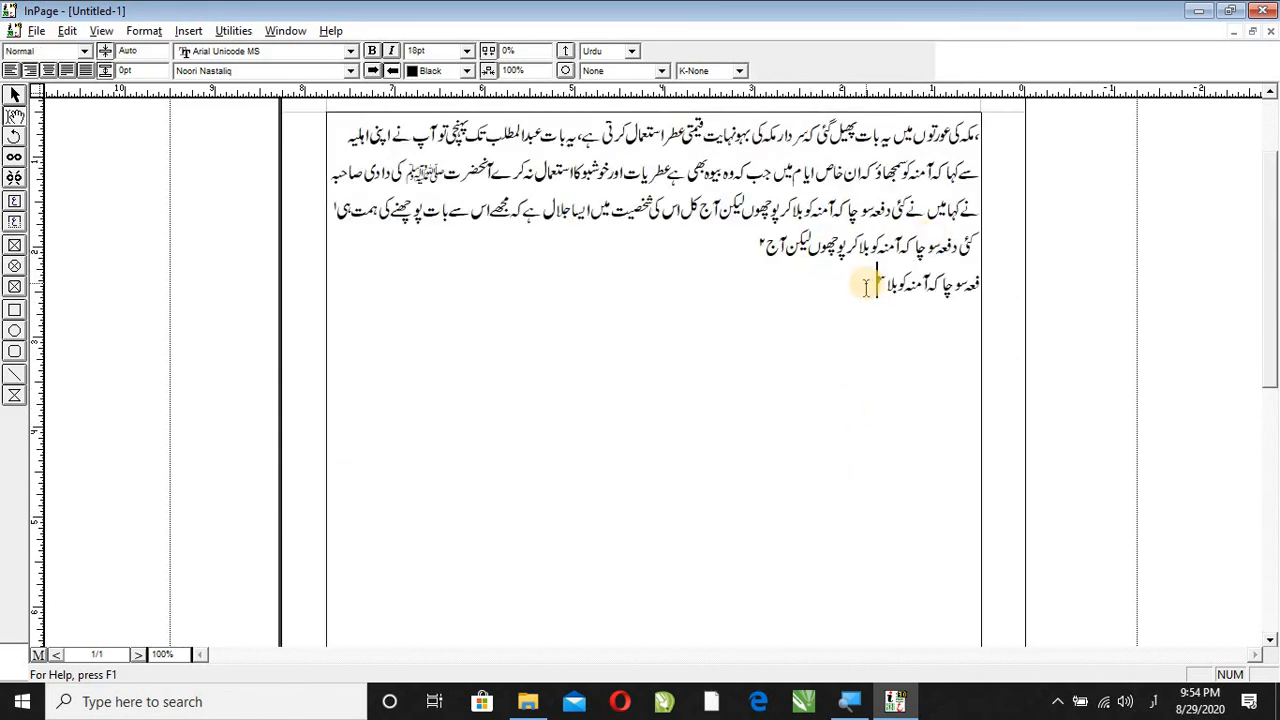
key("Return")
key("ctrl+v")
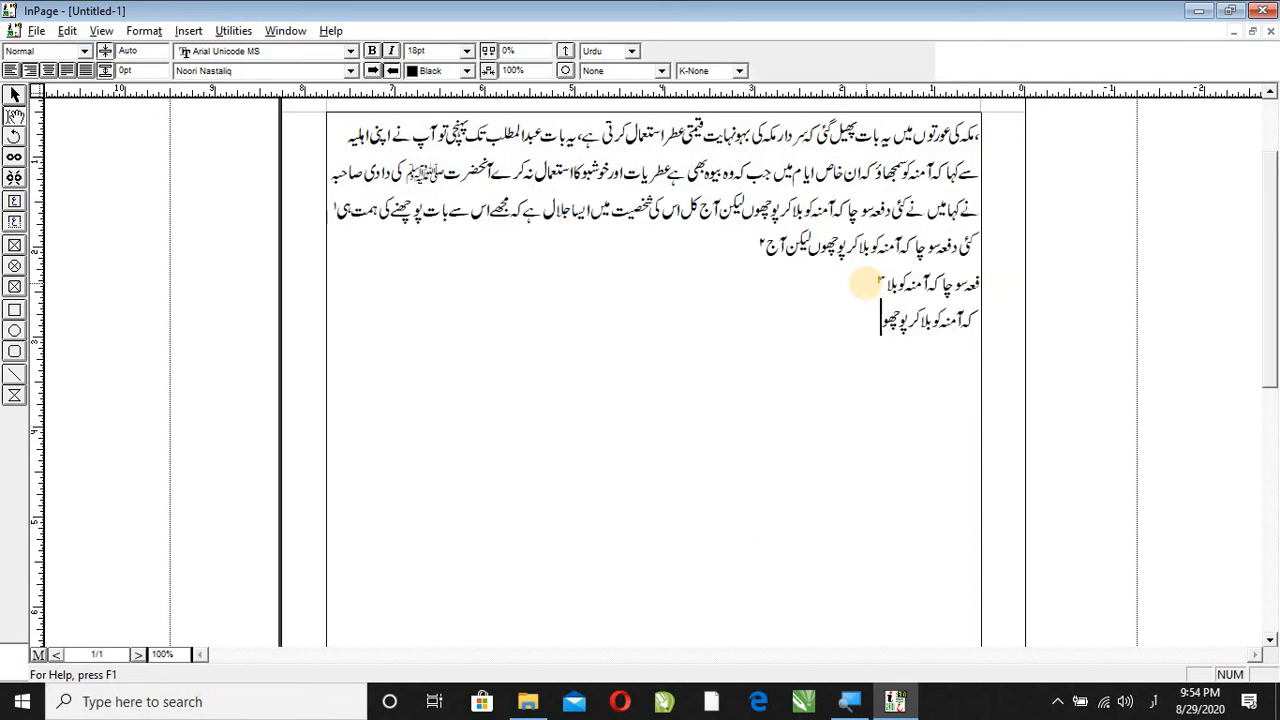
Insert a fourth footnote at the end of the pasted line and place the cursor in its text area
left_click(187, 30)
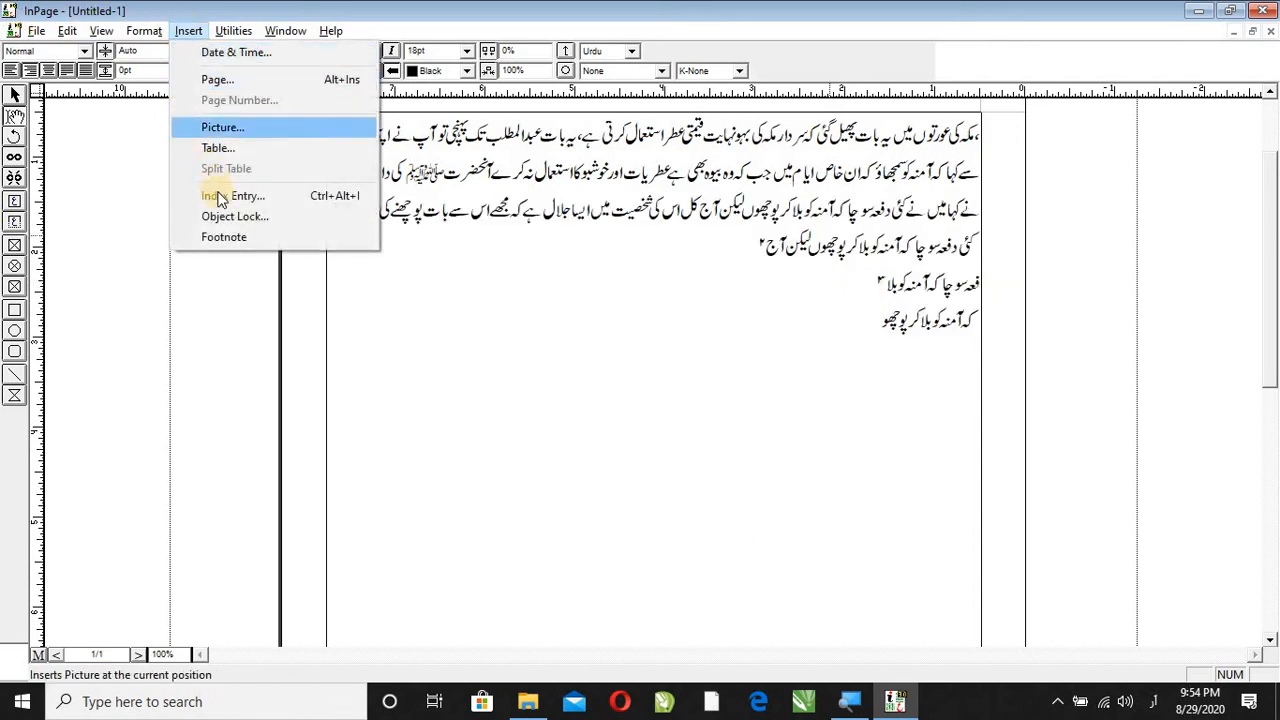
left_click(241, 237)
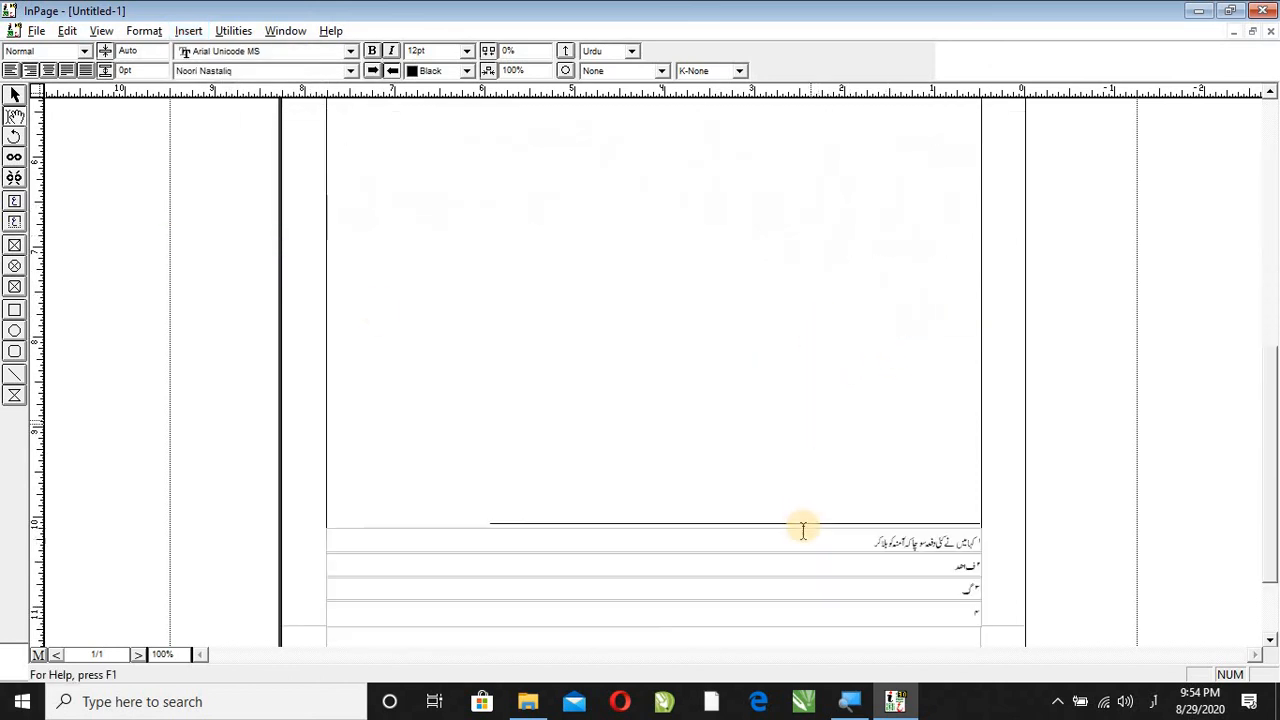
left_click(920, 507)
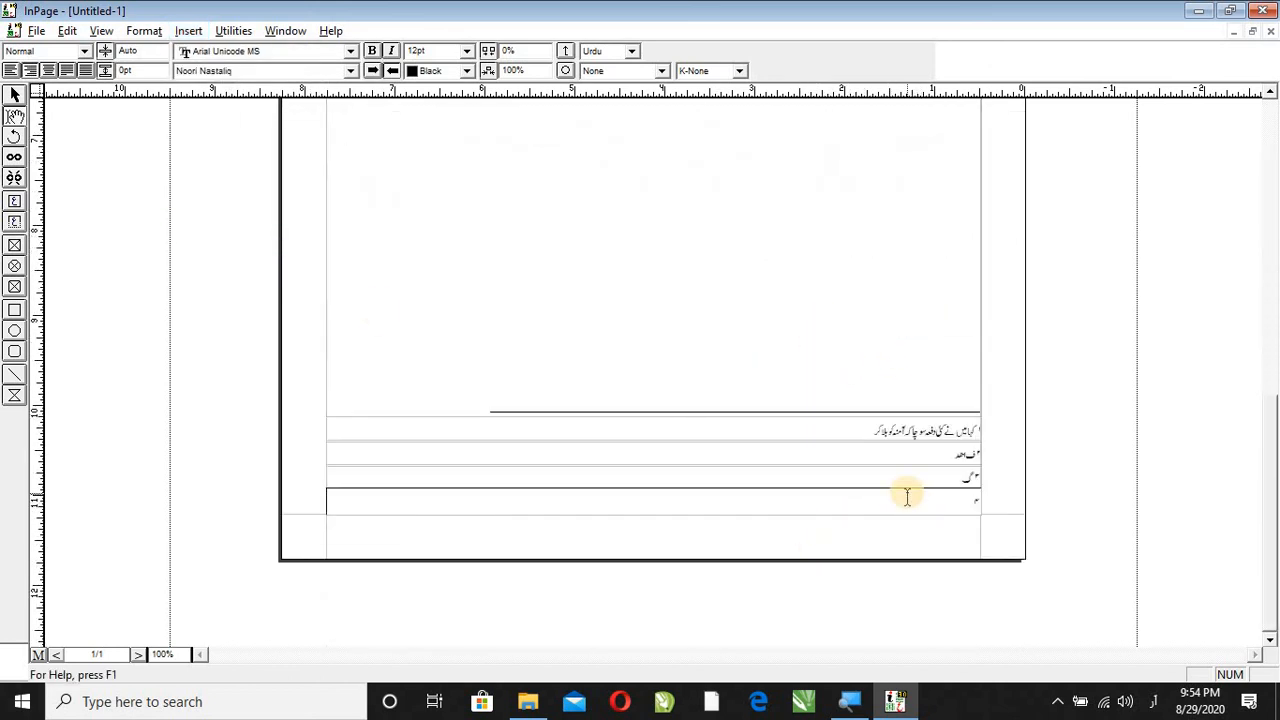
At 200% zoom, apply the Hawashi style to the fourth footnote and enter the text "اللہ ایک ہے"
key("ctrl+2")
left_click_drag(958, 657, 1036, 652)
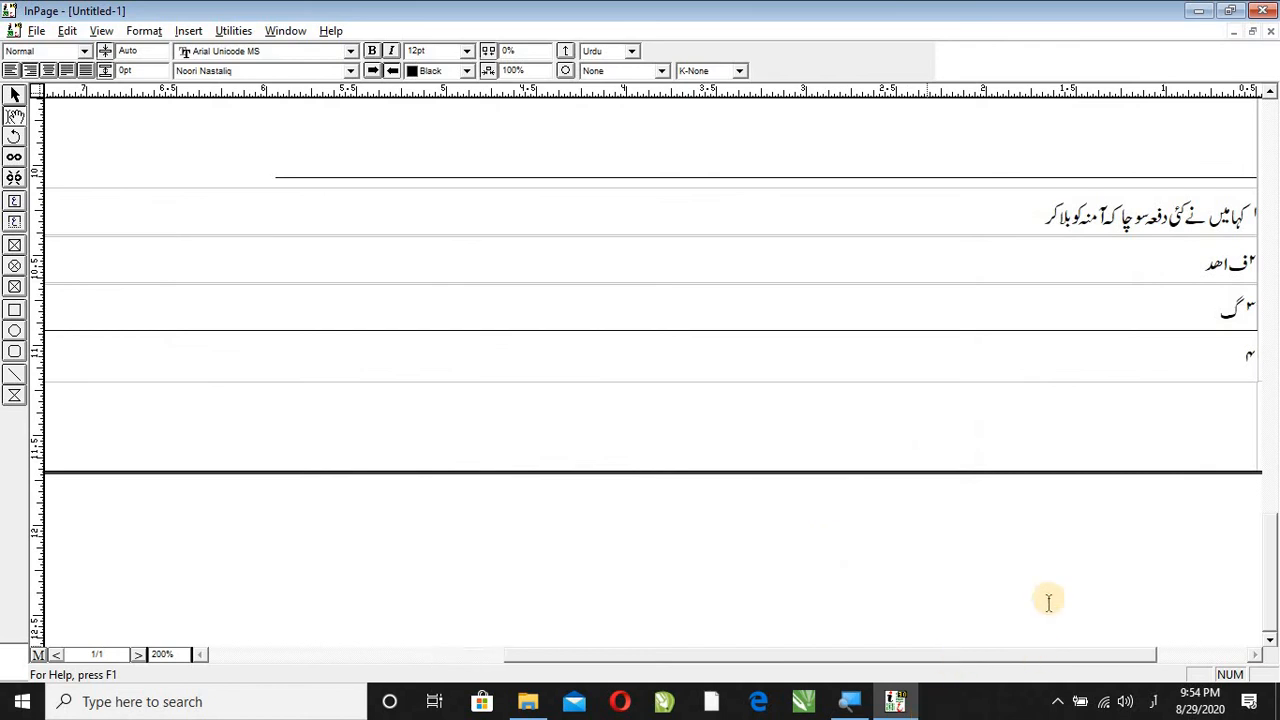
double_click(1092, 362)
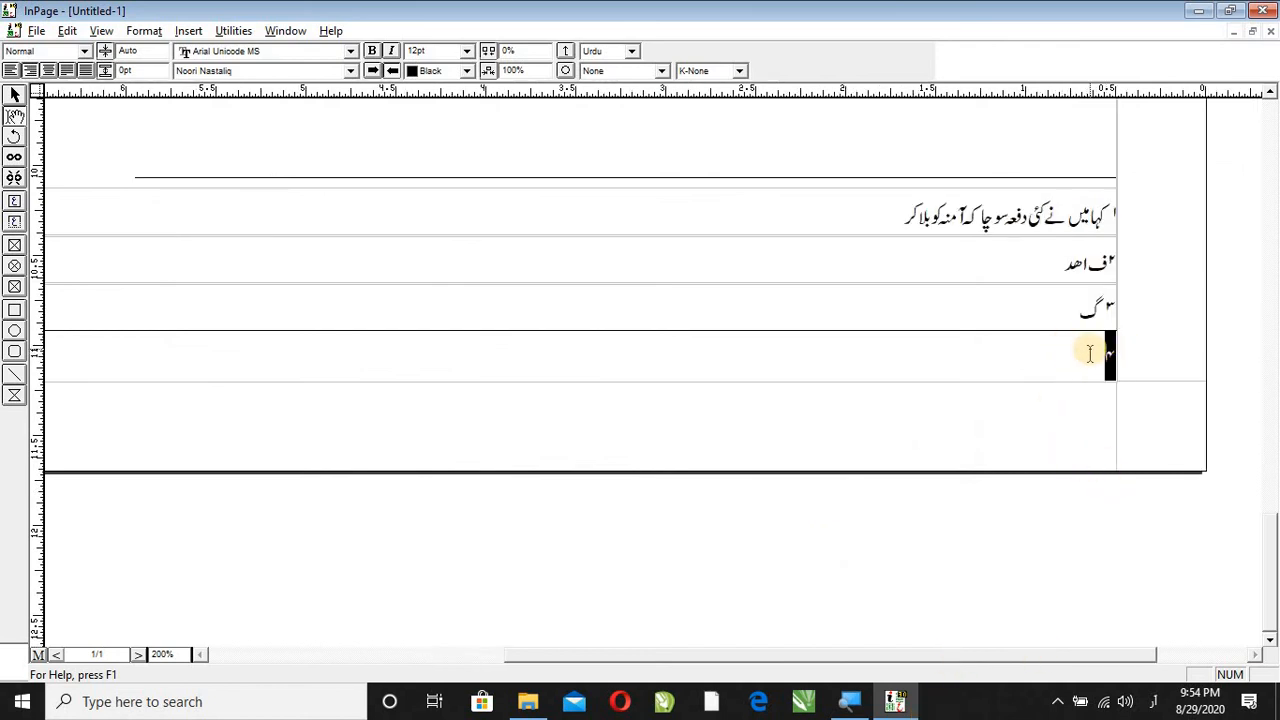
left_click(1090, 352)
key("F2")
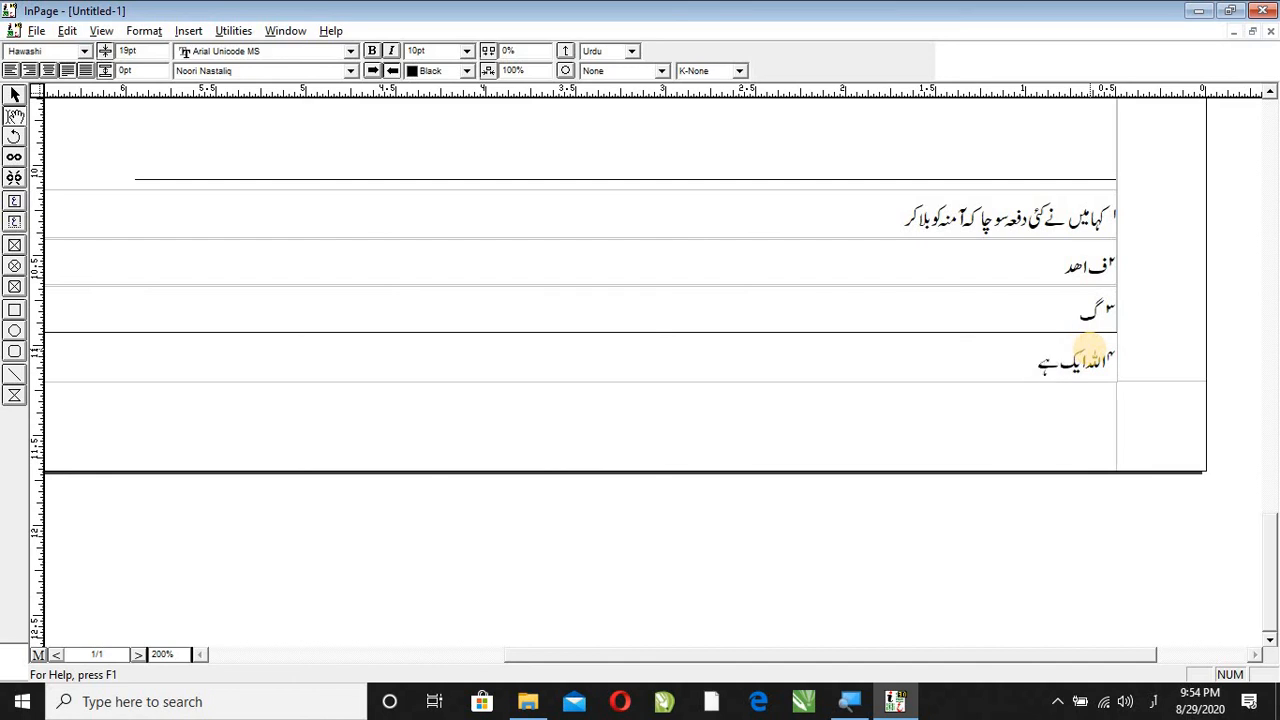
View the page at 100% and check the style settings of each of the four footnotes
key("F5")
left_click_drag(859, 437, 979, 507)
left_click(826, 430)
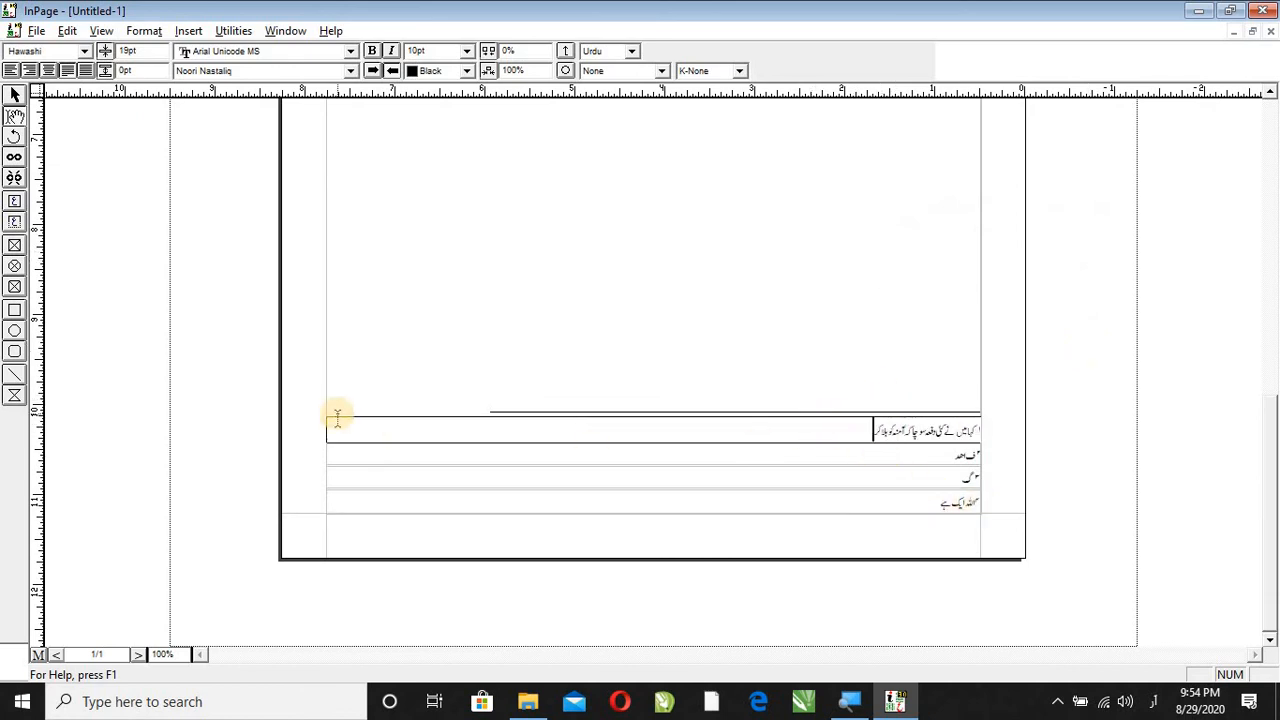
left_click(914, 453)
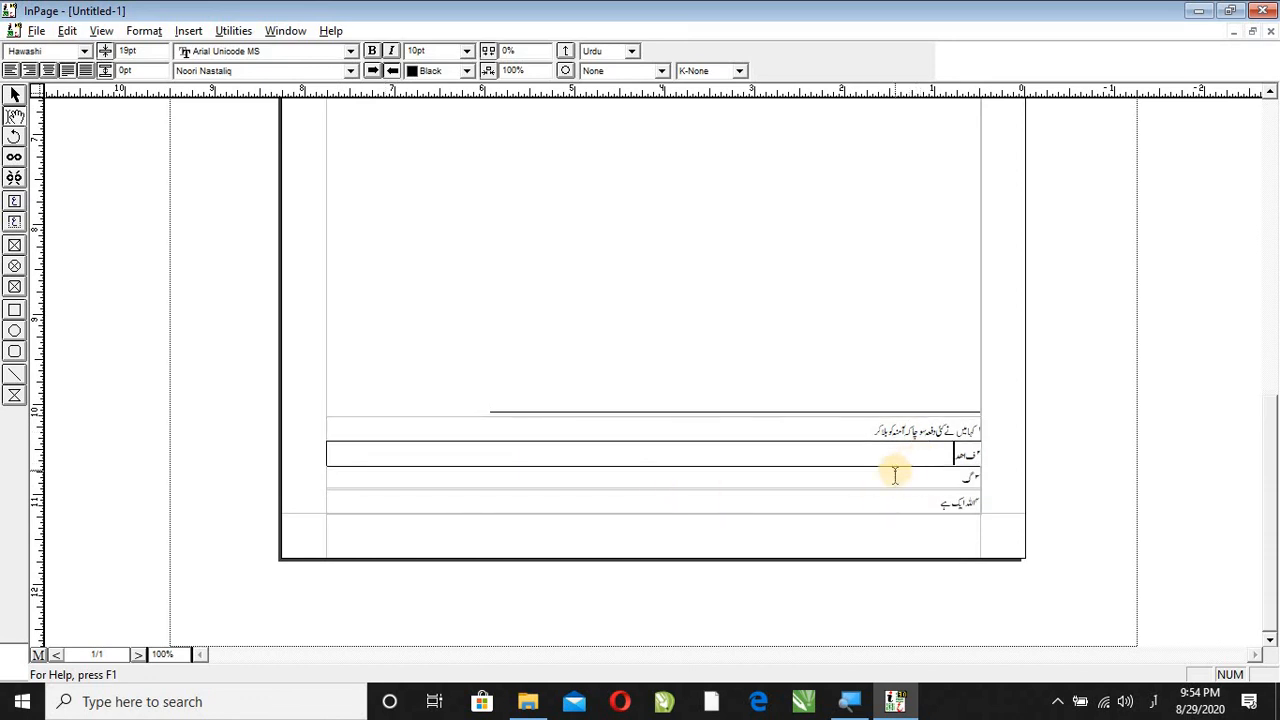
left_click(895, 474)
left_click(886, 505)
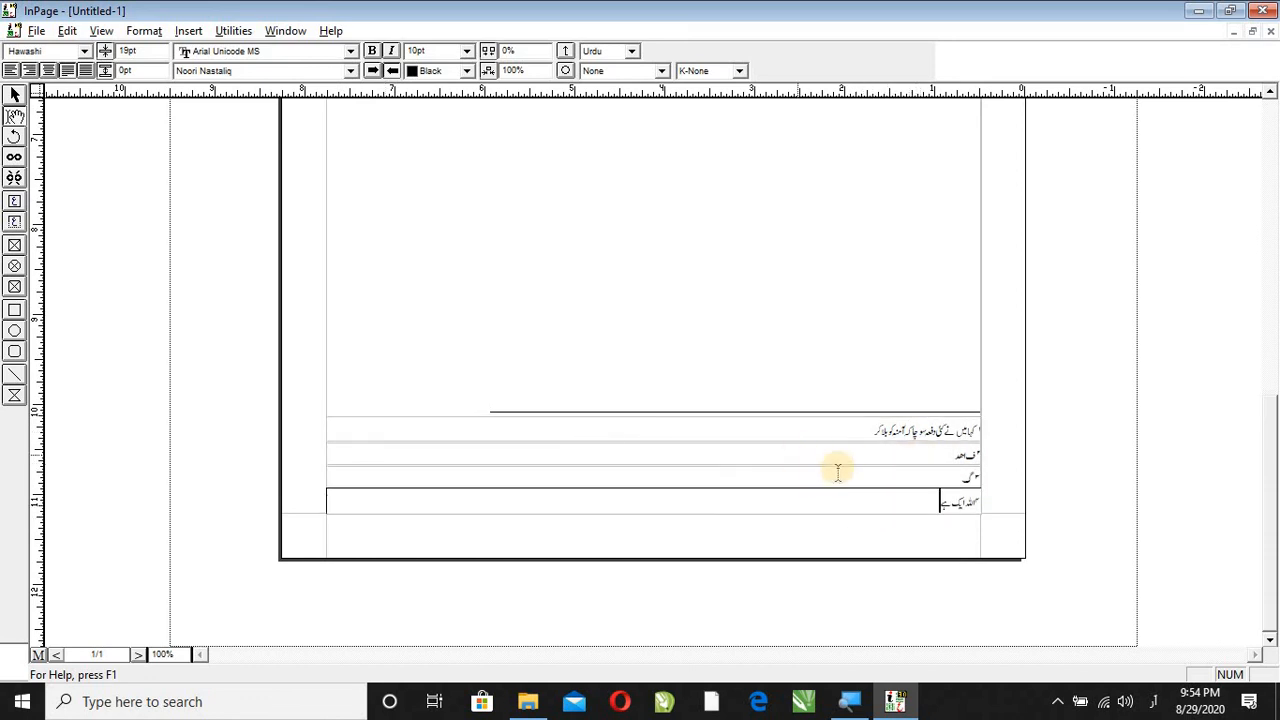
left_click(853, 436)
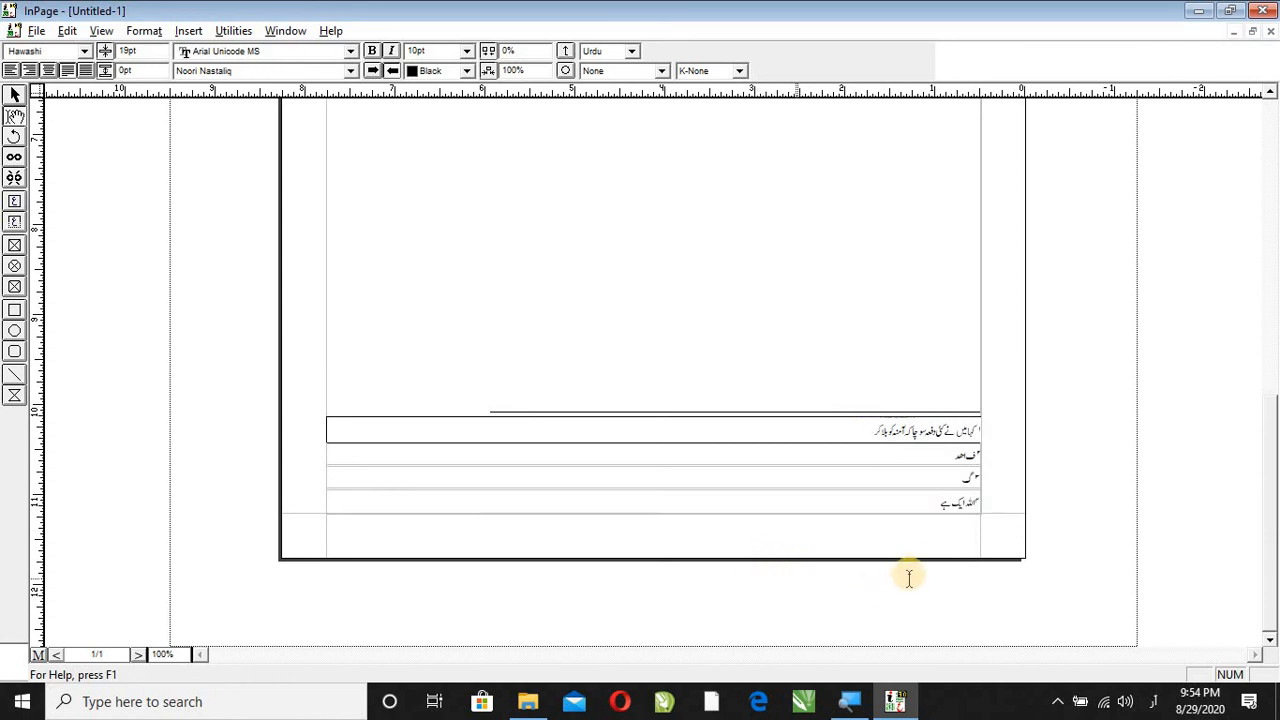
left_click_drag(906, 503, 984, 455)
left_click_drag(864, 435, 1000, 433)
left_click_drag(936, 457, 1000, 451)
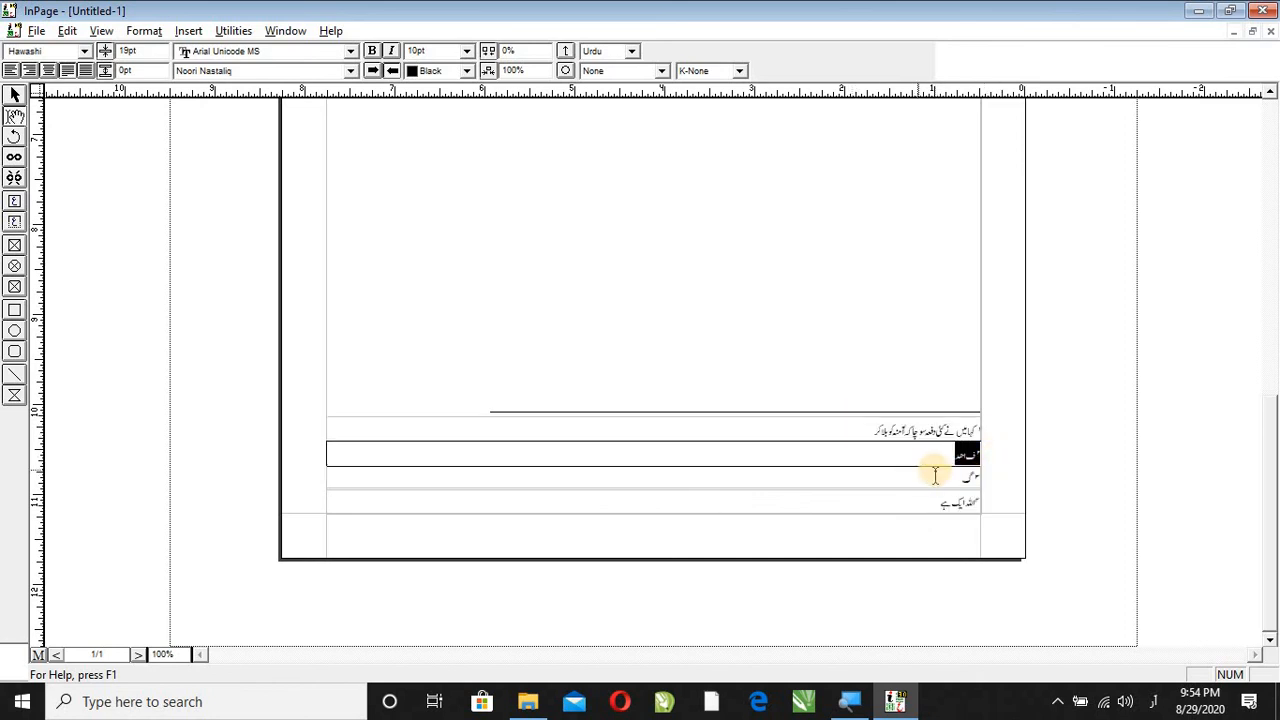
mouse_move(931, 471)
left_mouse_down()
mouse_move(990, 474)
mouse_move(915, 490)
left_mouse_up()
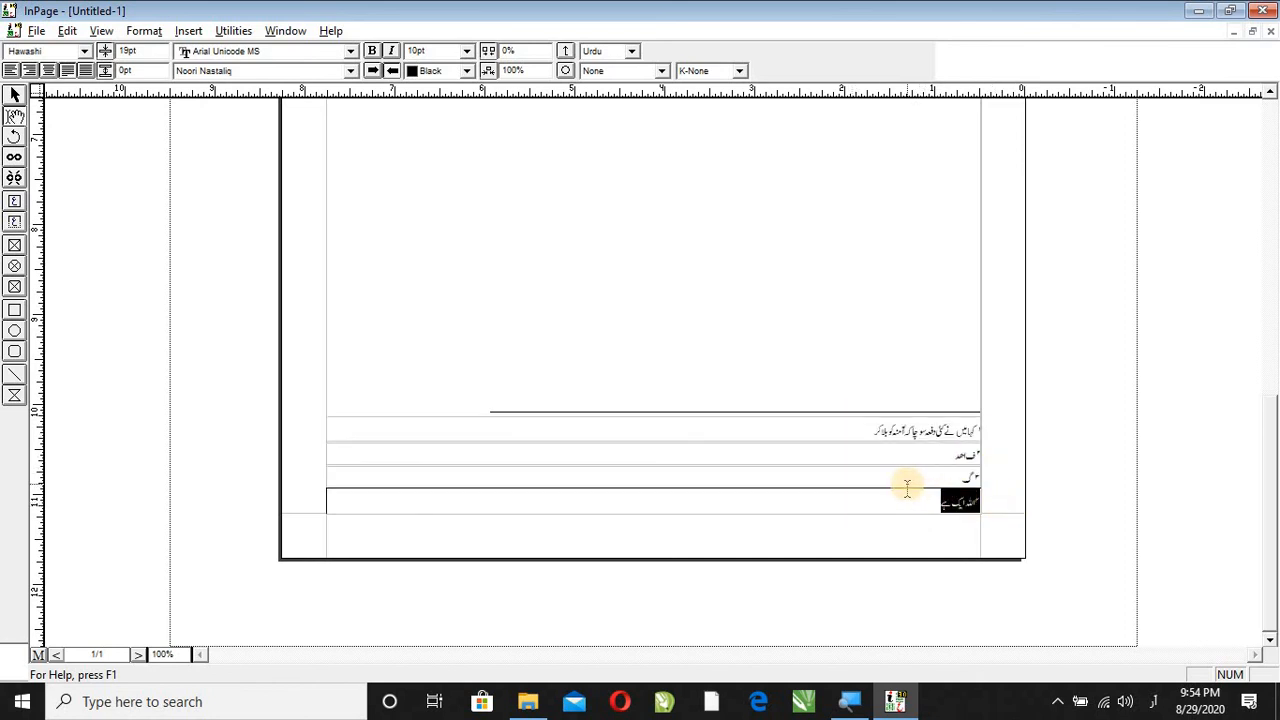
Review the body text lines with their footnote references, and minimize the document's program window
scroll(886, 486, "up", 10)
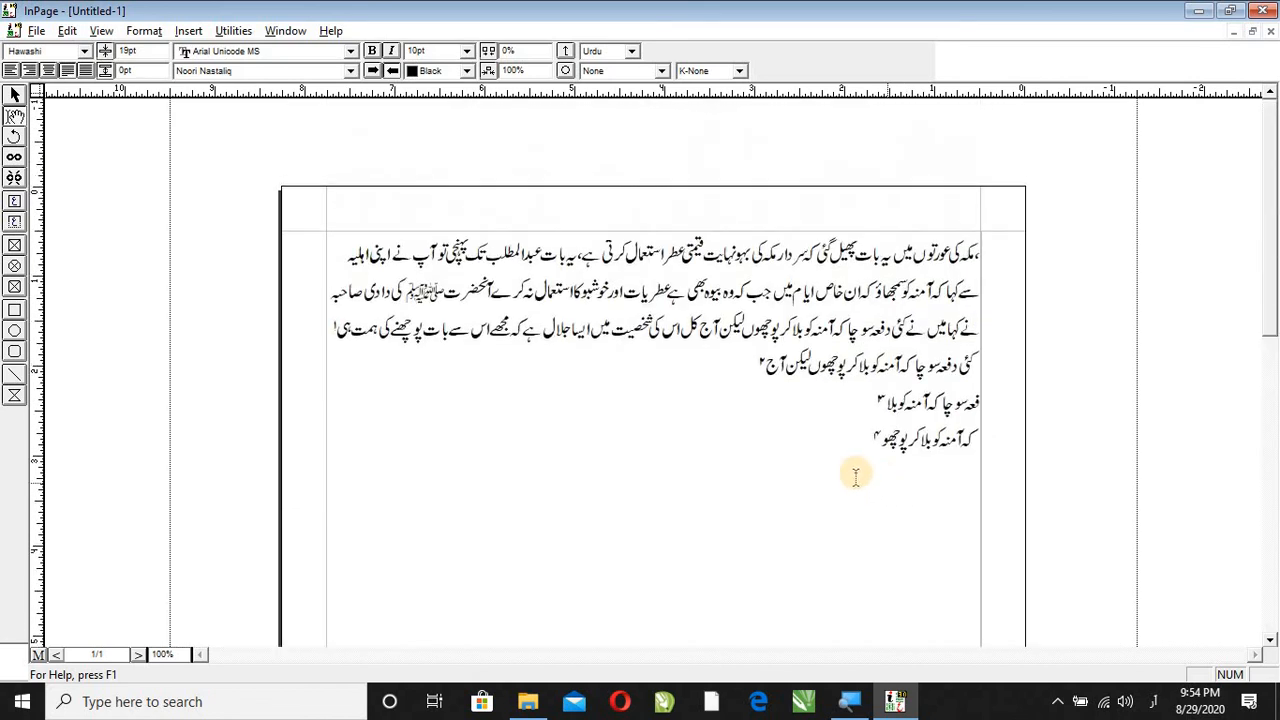
left_click_drag(849, 441, 1006, 277)
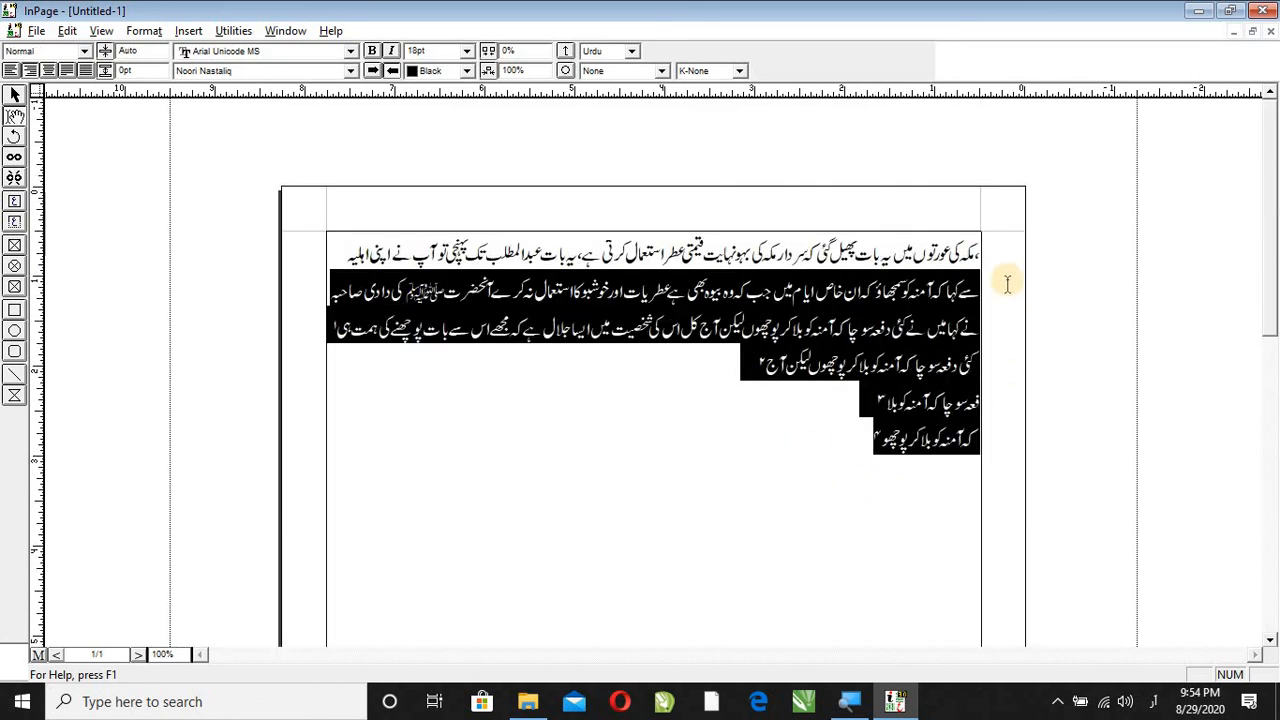
left_click(798, 405)
left_click_drag(803, 457, 1004, 306)
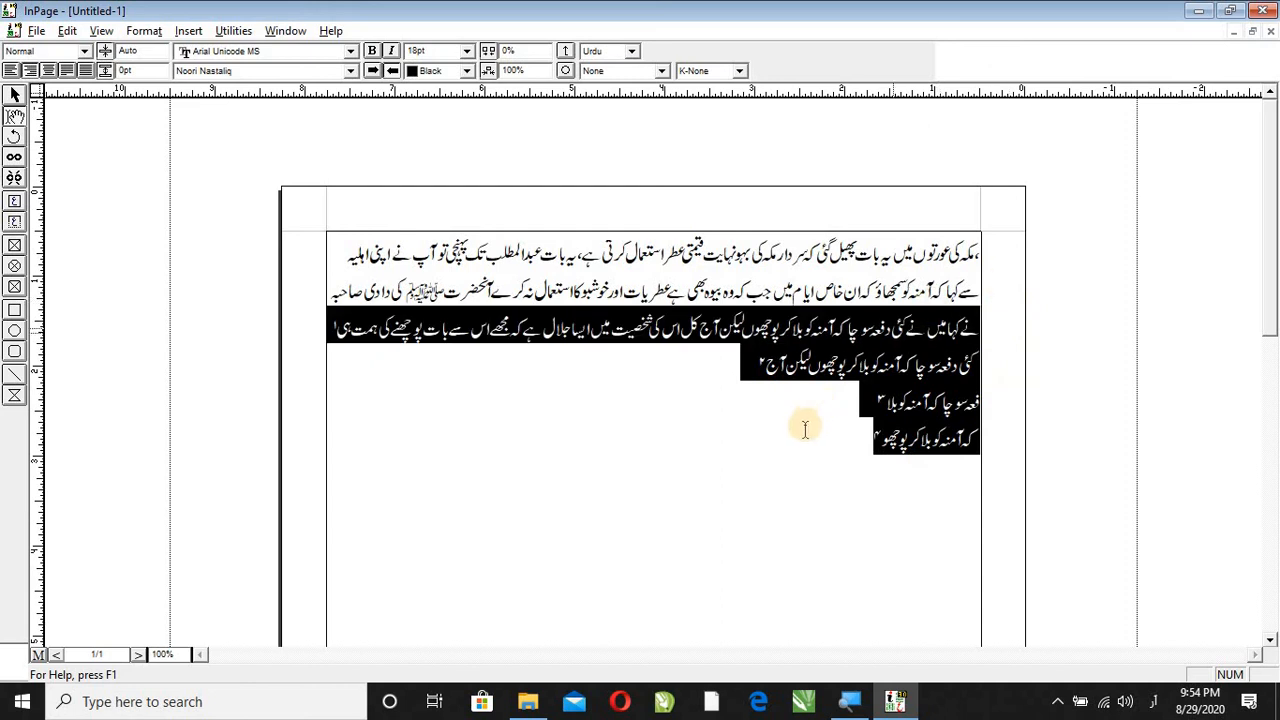
left_click(806, 440)
left_click_drag(806, 449, 1060, 378)
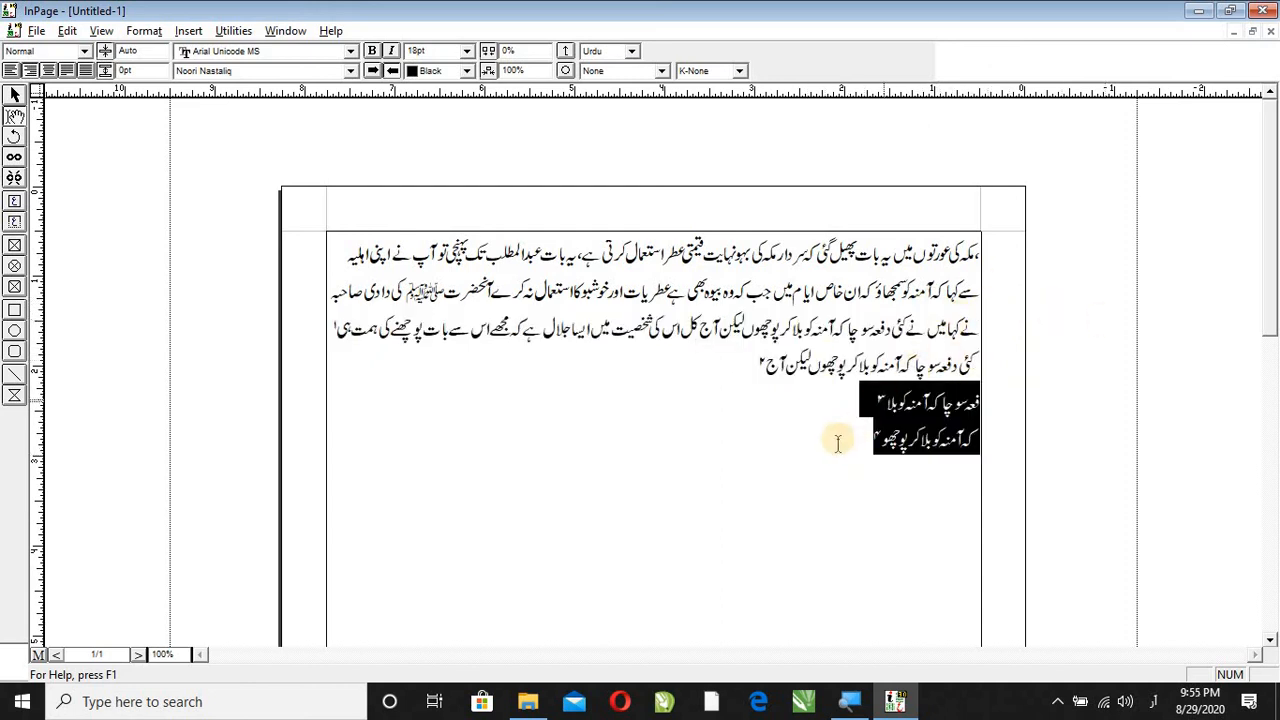
left_click_drag(838, 443, 1012, 248)
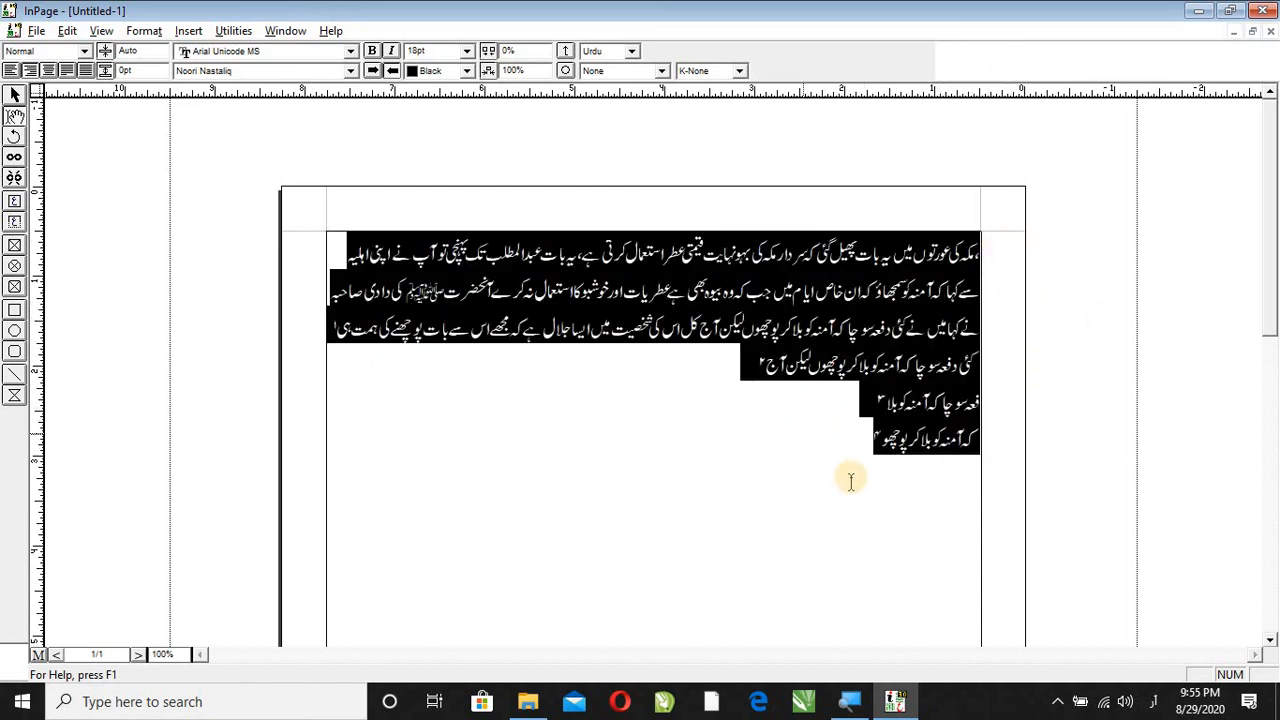
left_click(962, 421)
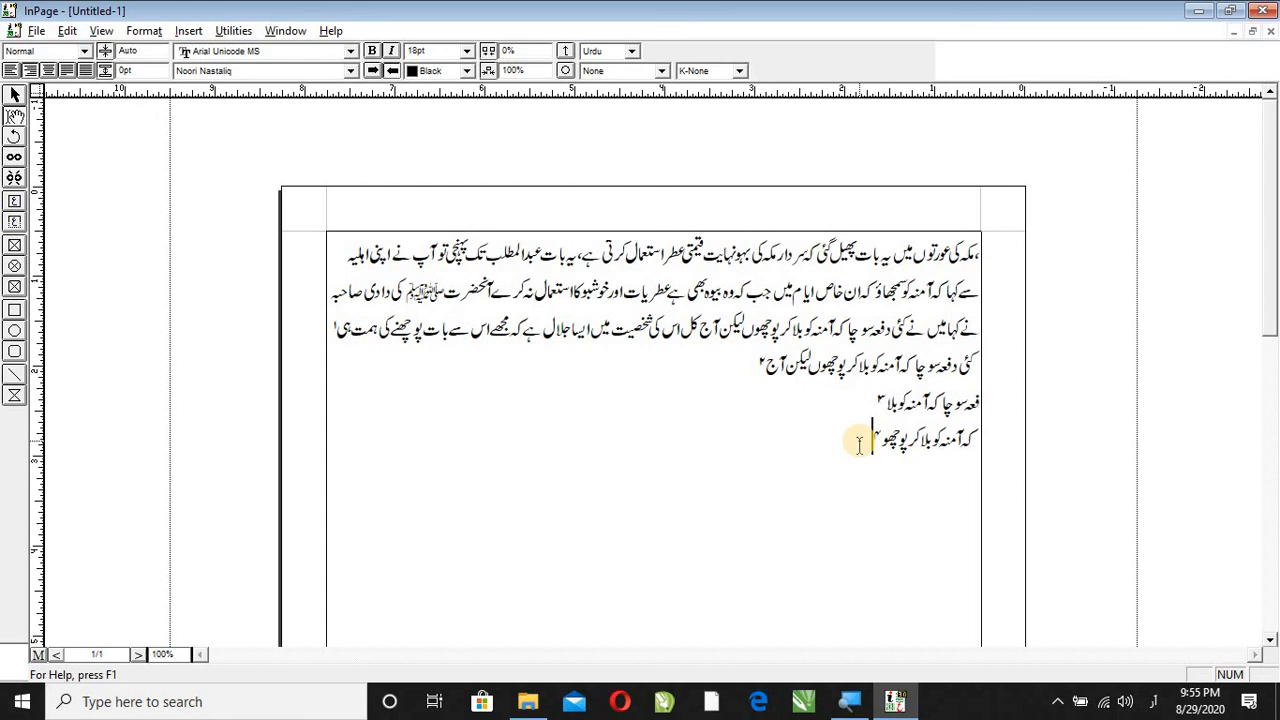
left_click(1197, 11)
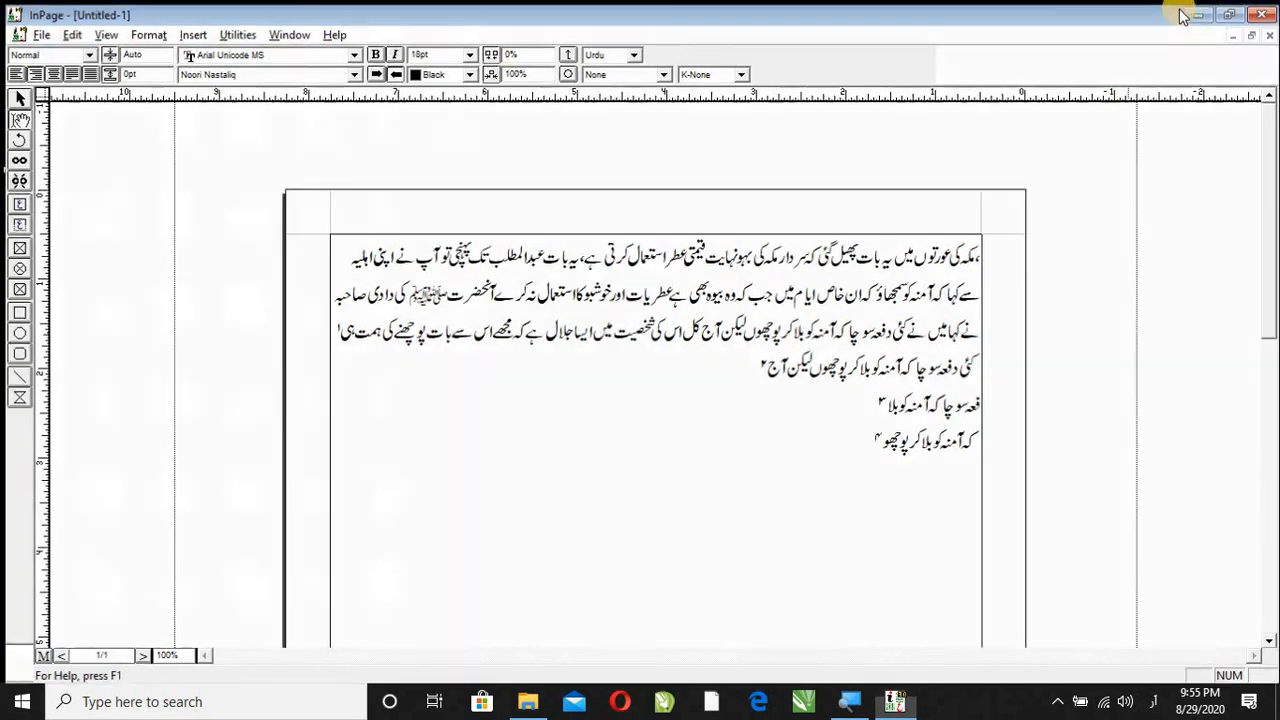